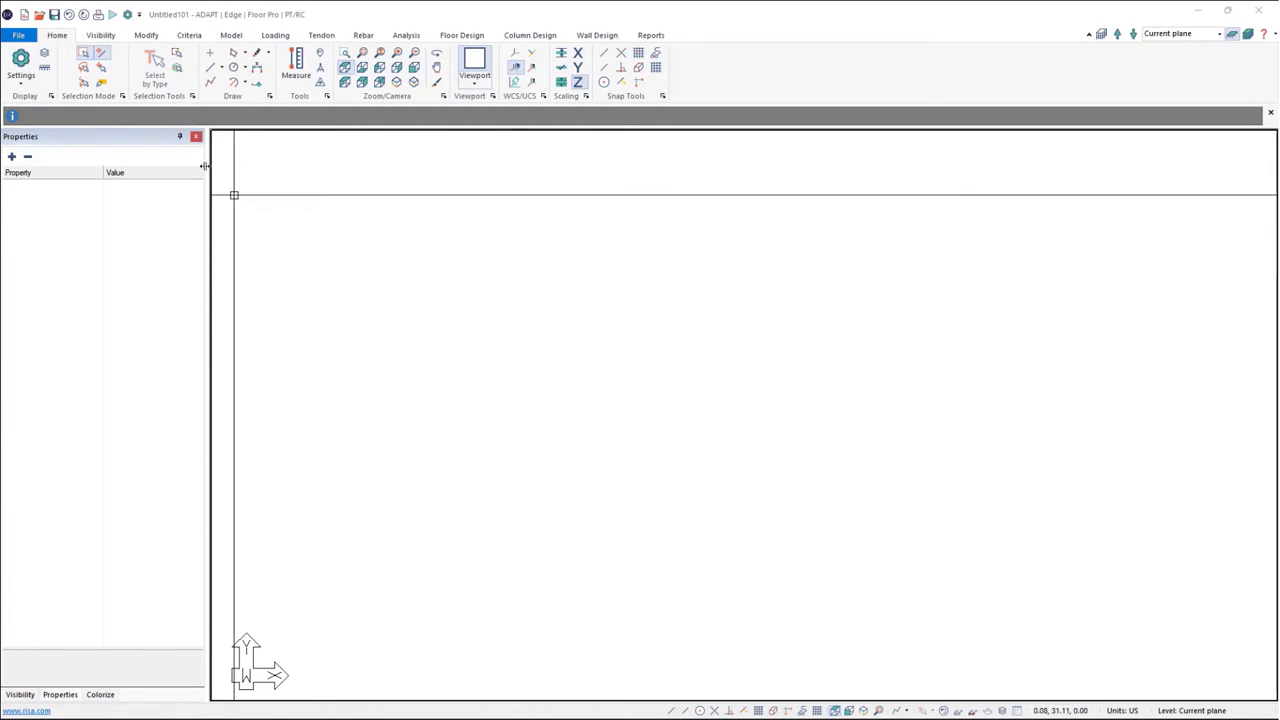
- Pick WaffleSlabExample.dwg from the Desktop through Import > DWG/DXF to open its import options
click(28, 37)
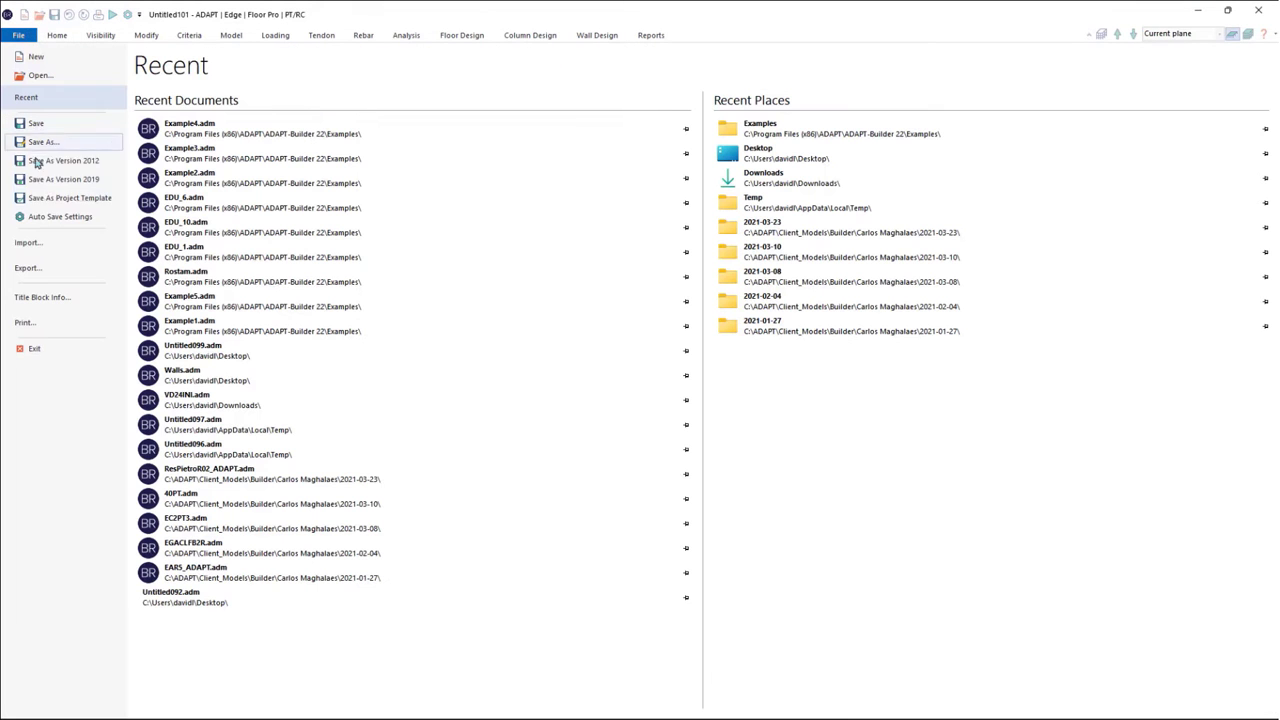
click(28, 243)
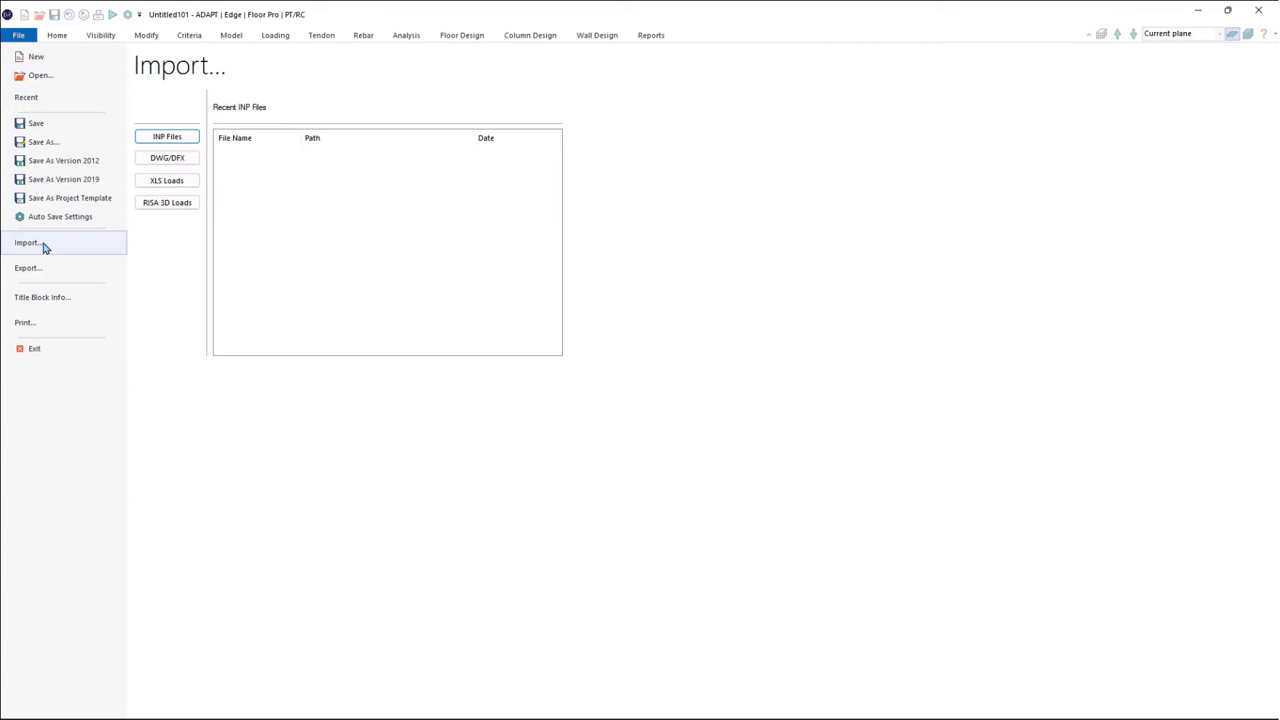
click(177, 160)
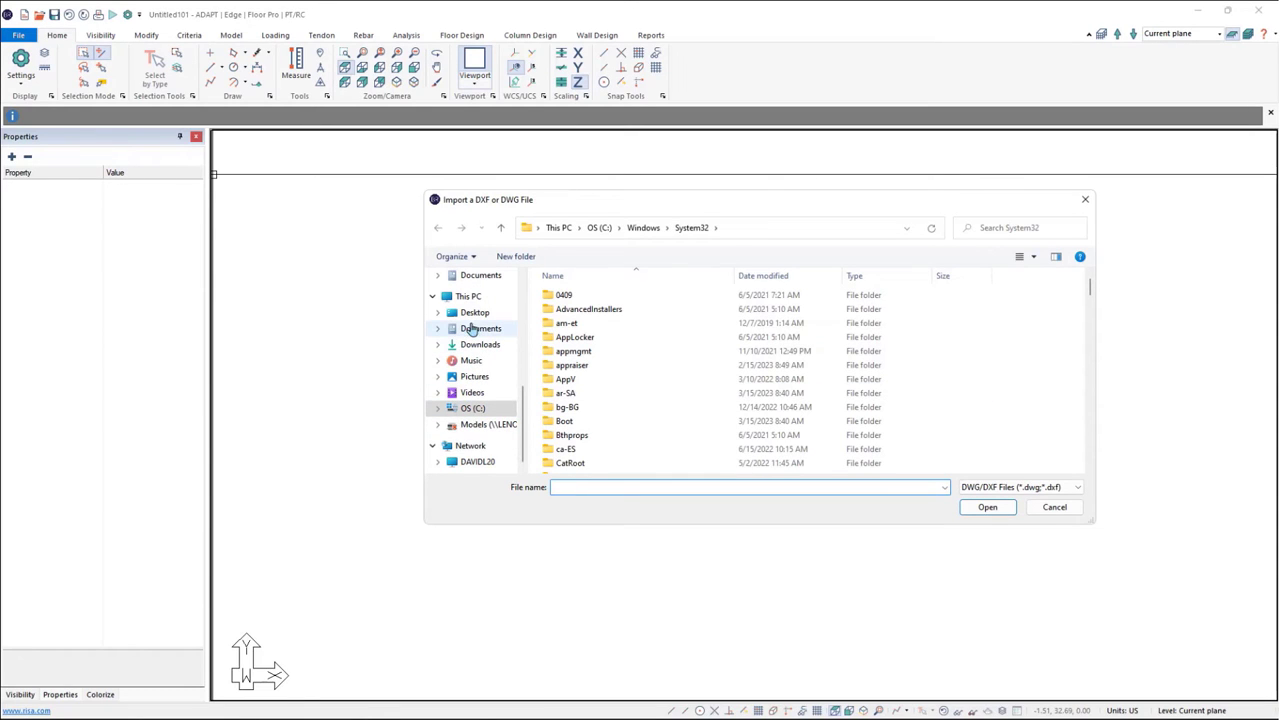
click(474, 313)
click(590, 434)
click(980, 509)
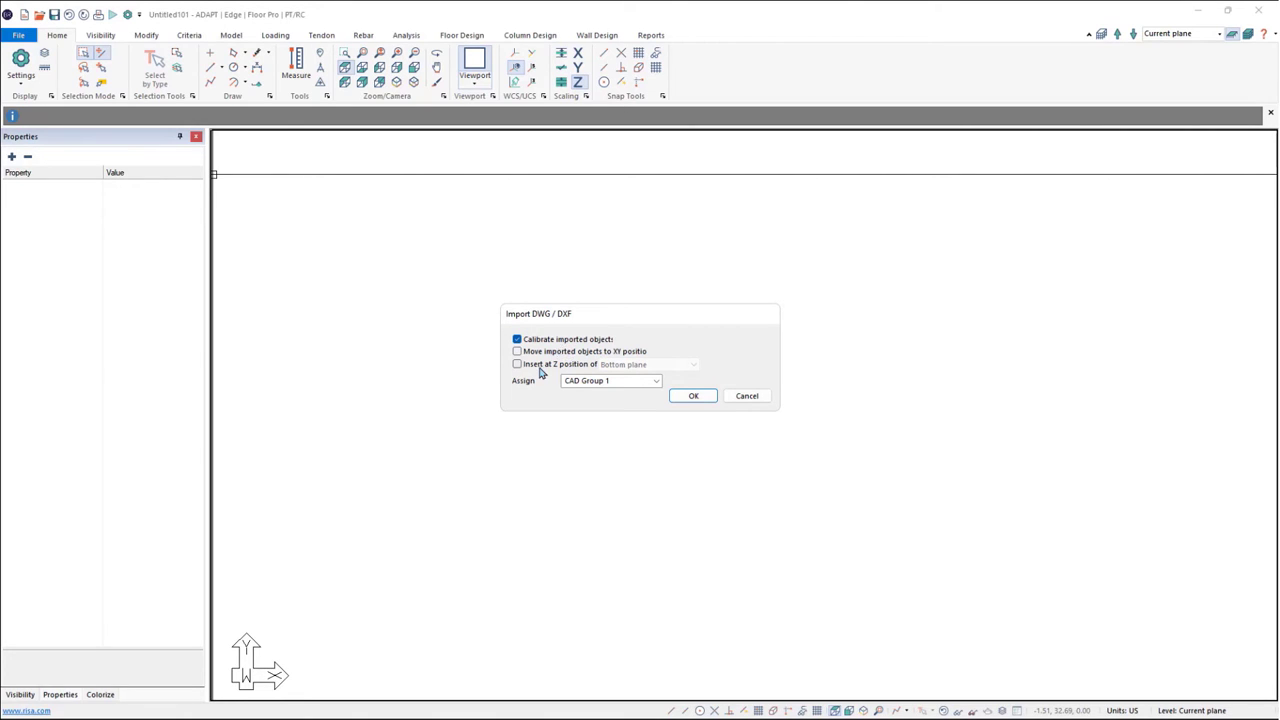
- Import the drawing at the current plane's Z position into a CAD group renamed to Level 1 CAD
click(539, 368)
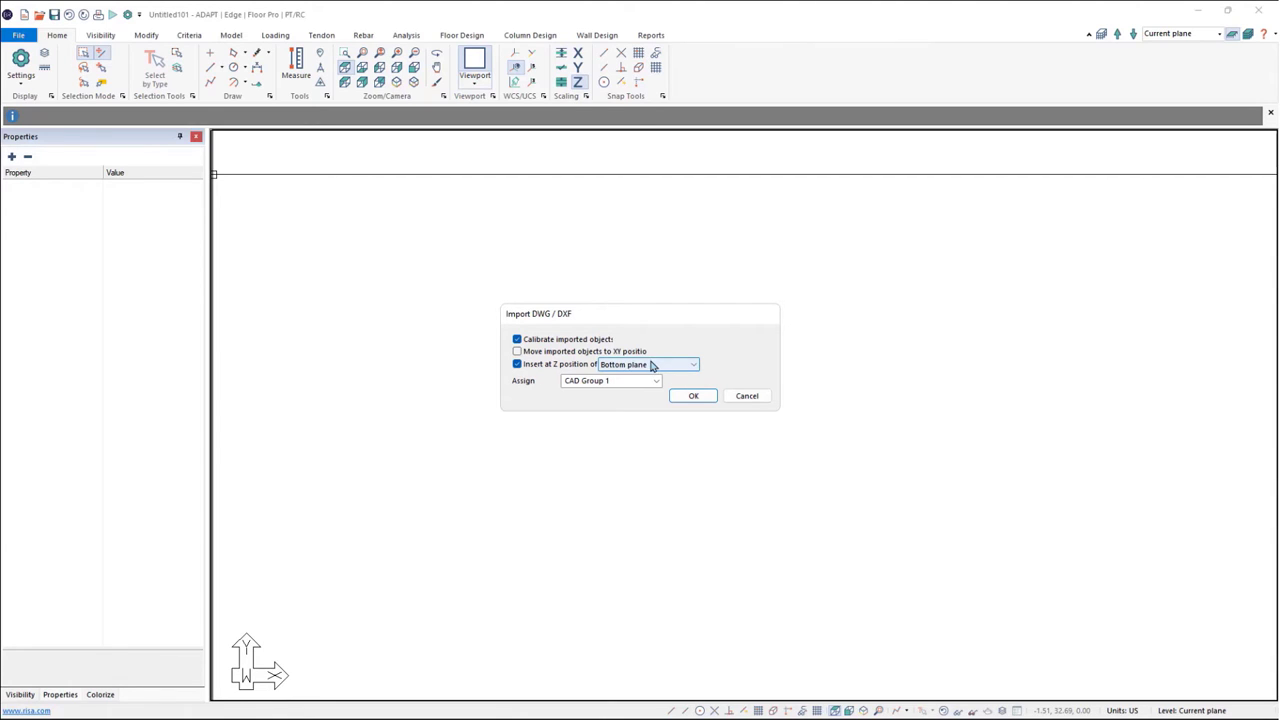
click(652, 366)
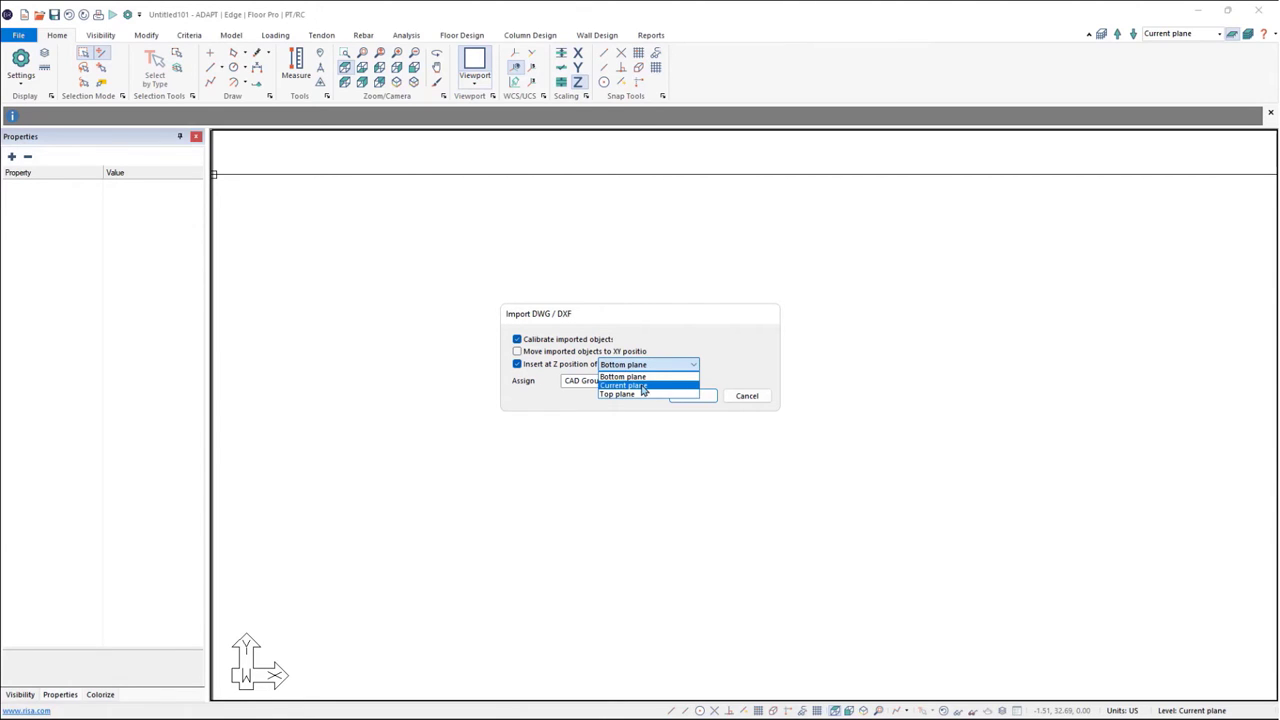
click(643, 388)
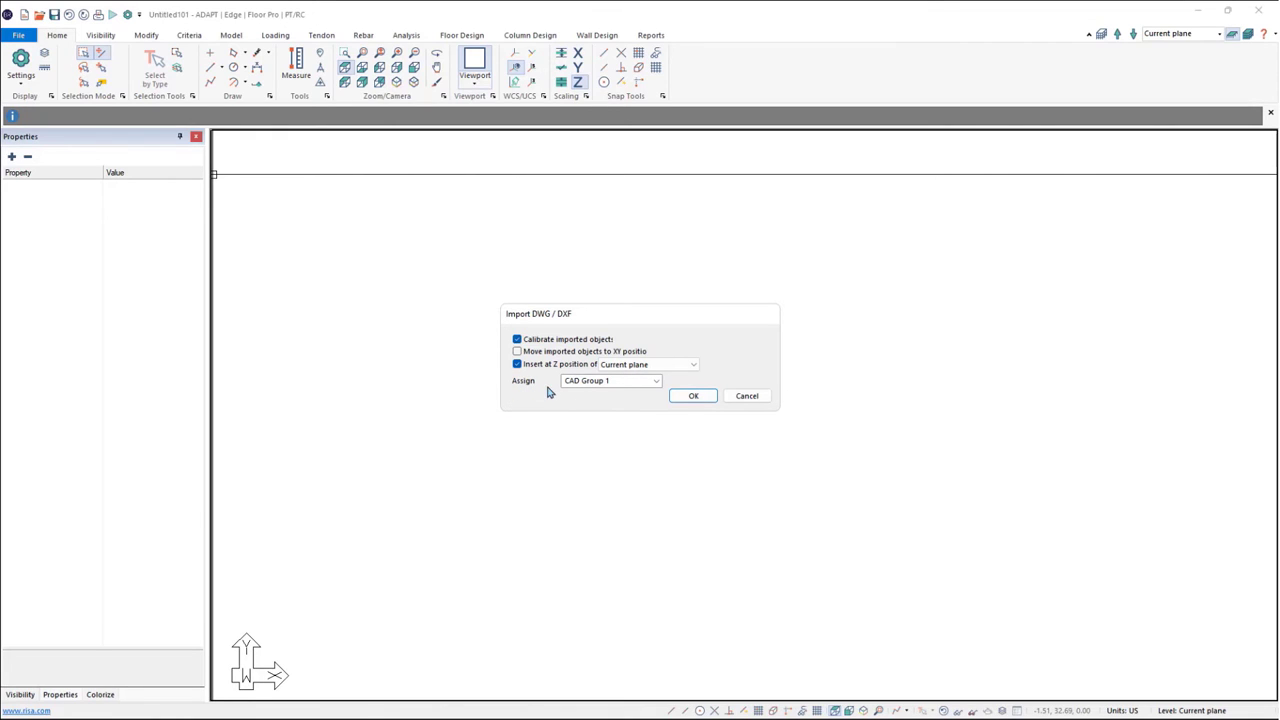
click(616, 381)
text(Level 1 CAD)
key(Return)
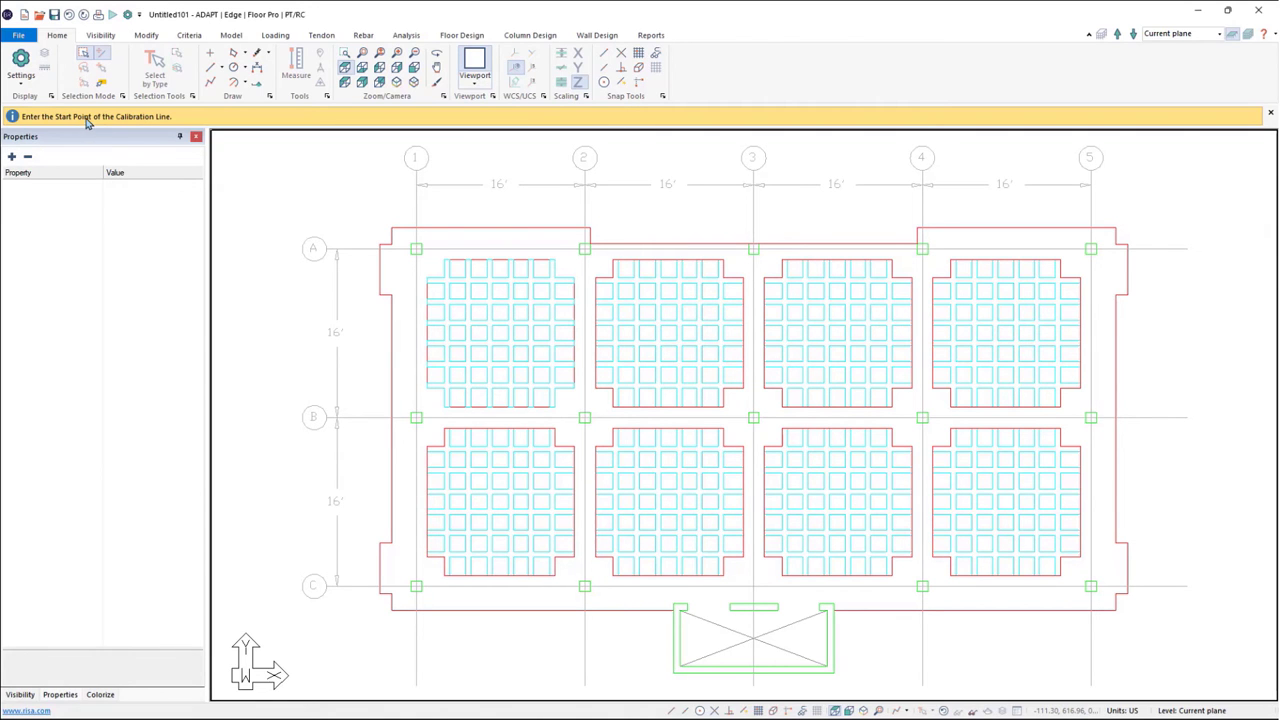
- With endpoint snap on, calibrate grid line 1 to grid line 2 as 16 ft
middle_drag(327, 247, 300, 363)
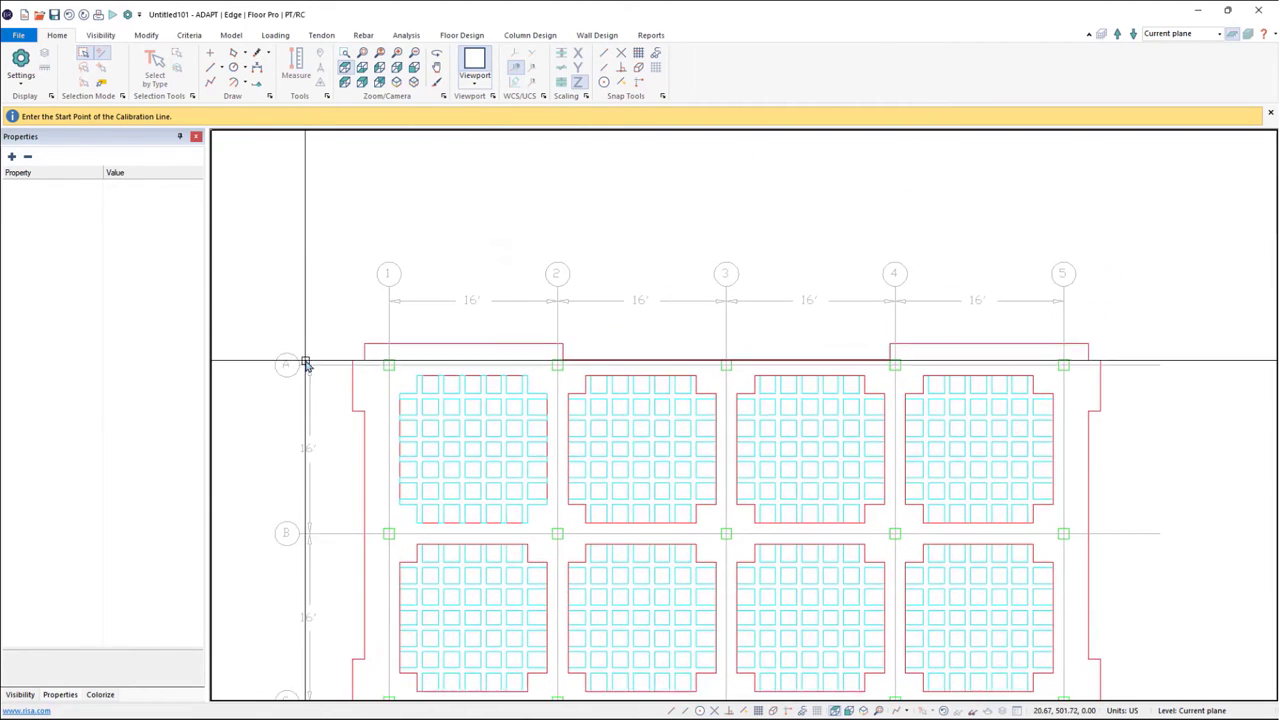
click(673, 714)
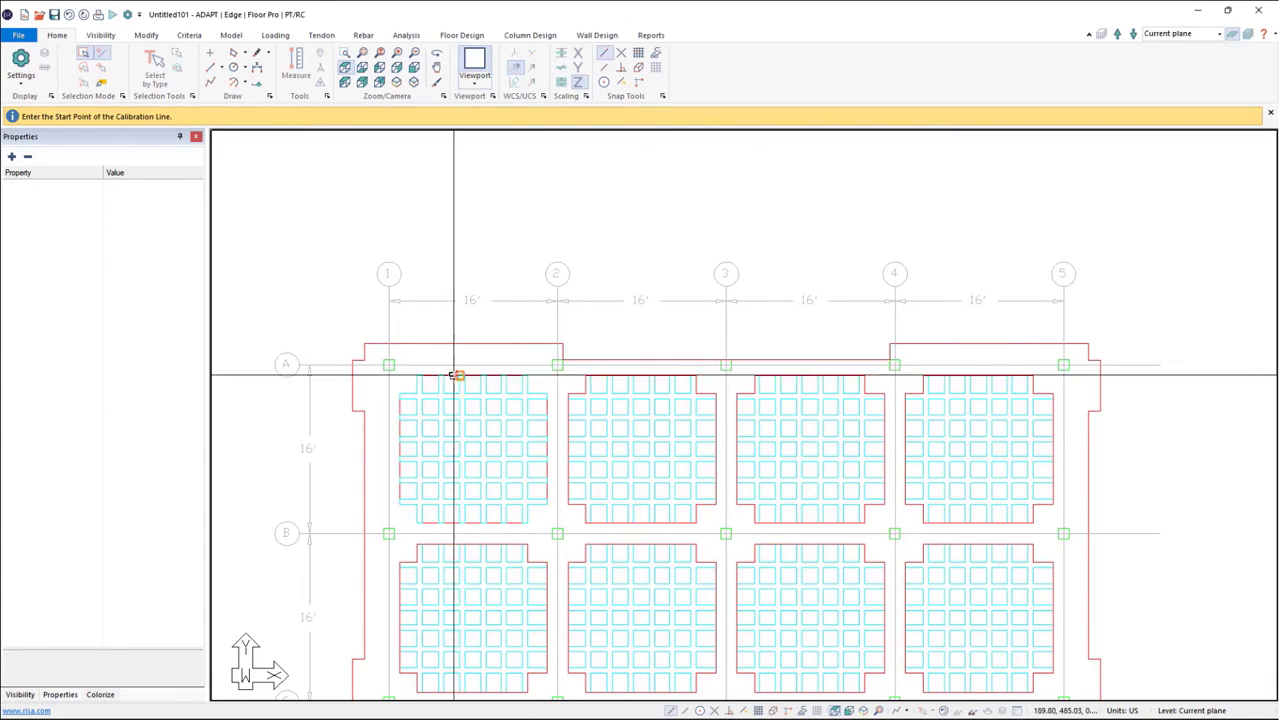
click(388, 288)
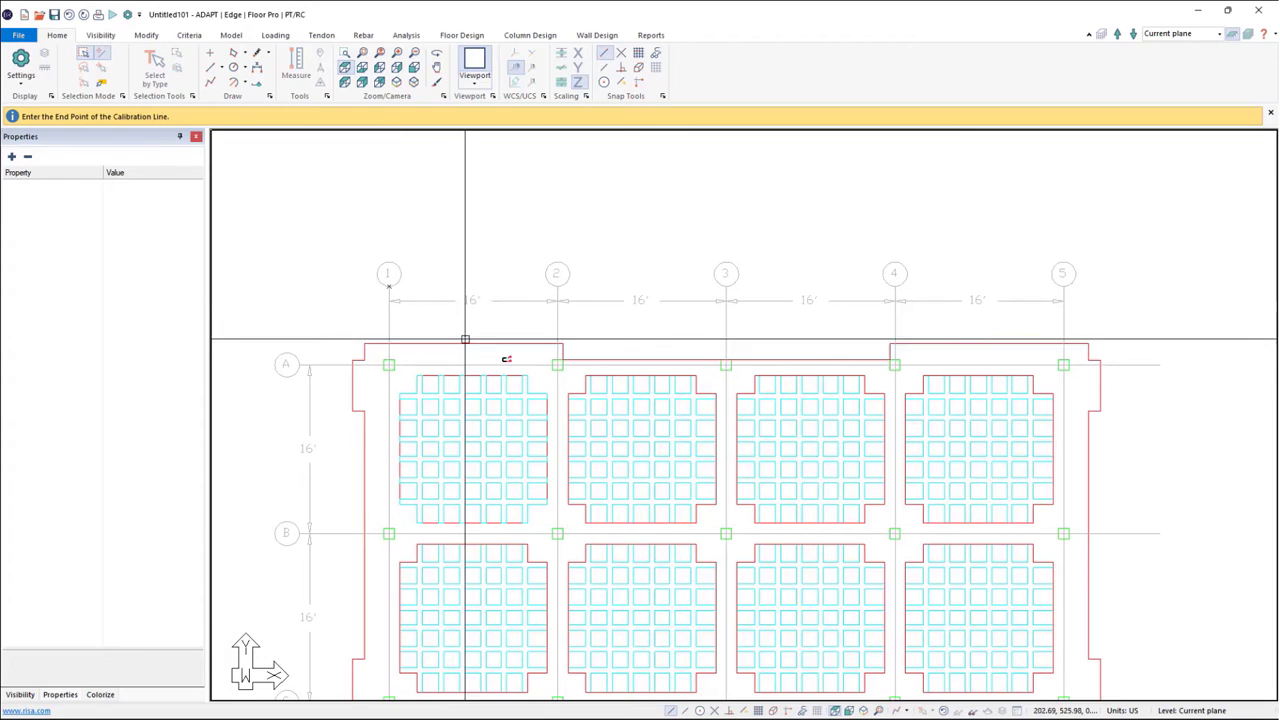
click(557, 287)
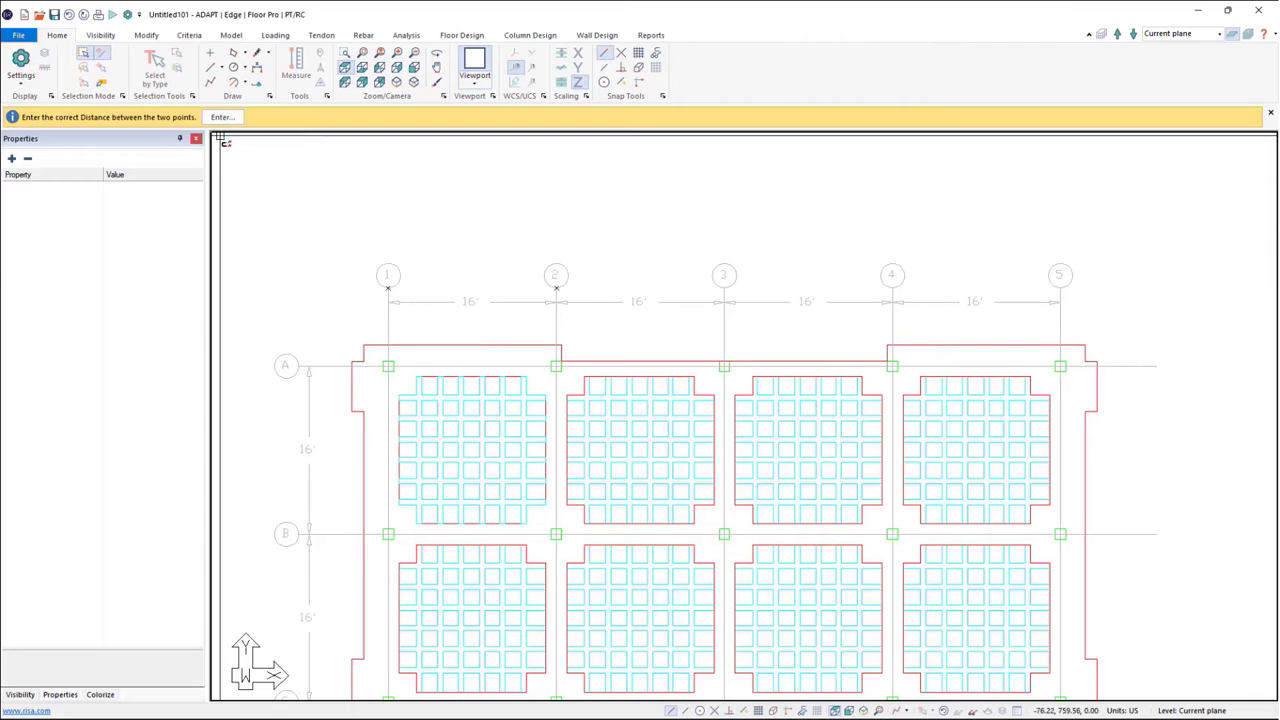
click(213, 119)
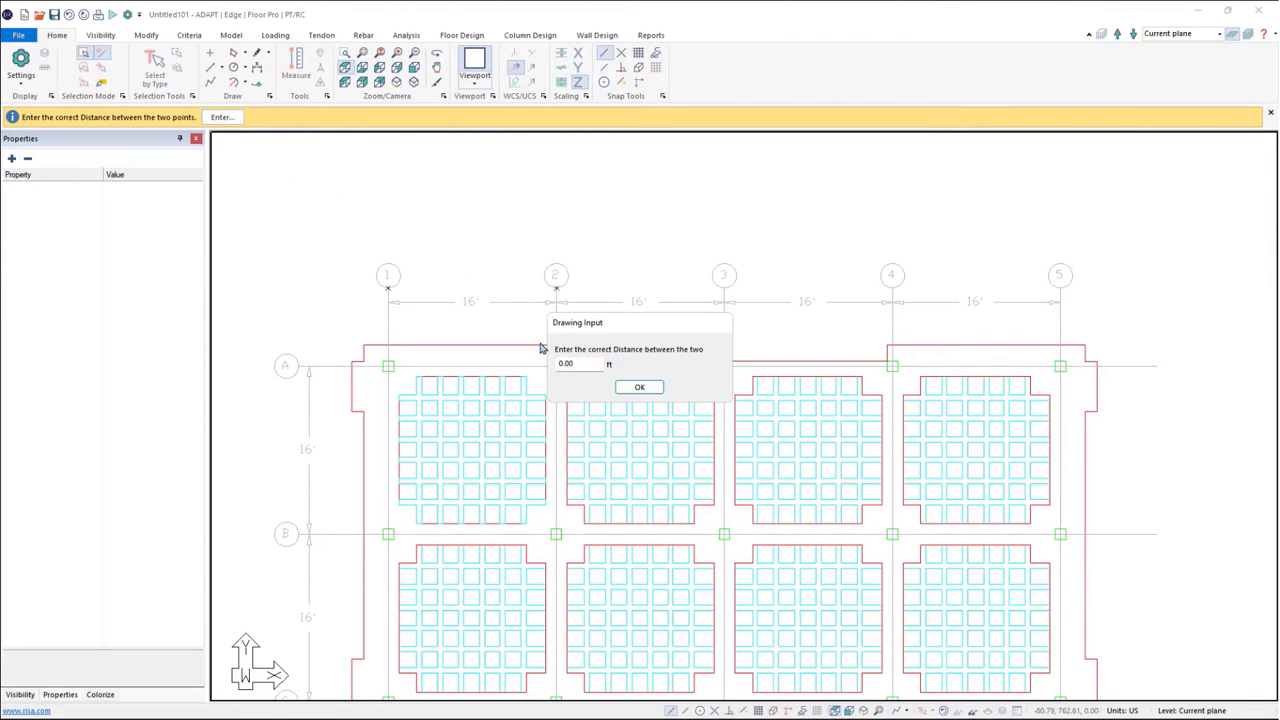
drag(572, 361, 535, 358)
text(16)
click(639, 387)
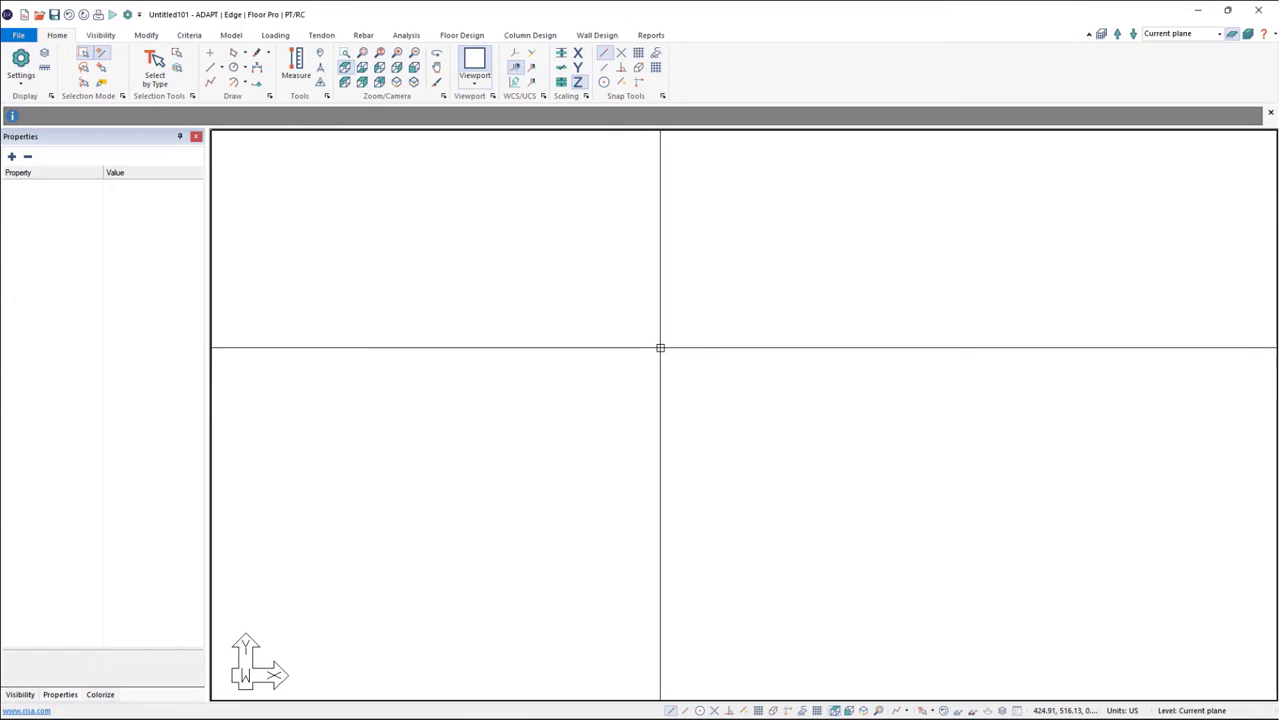
- Zoom to extents to show the full calibrated waffle slab plan
click(835, 711)
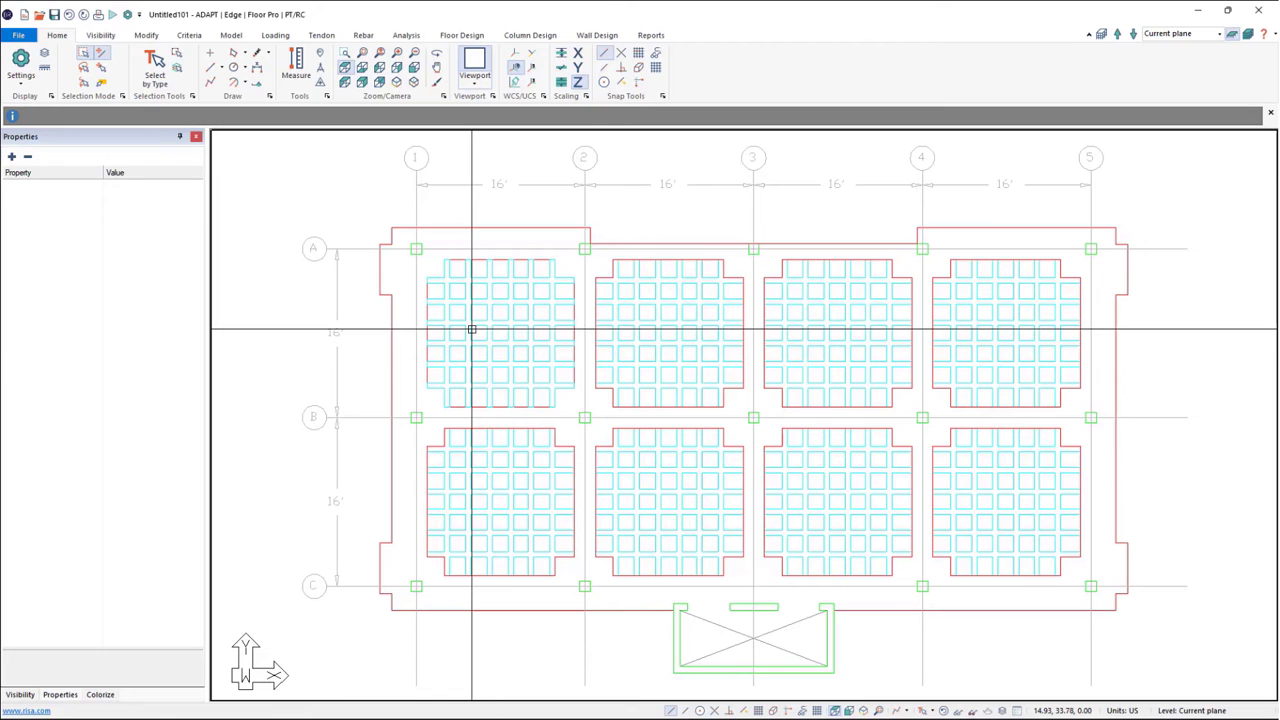
- Transform the red outer outline into Slab Region 1, 8.00 in Concrete 1, and check its properties
right_click(391, 290)
click(392, 298)
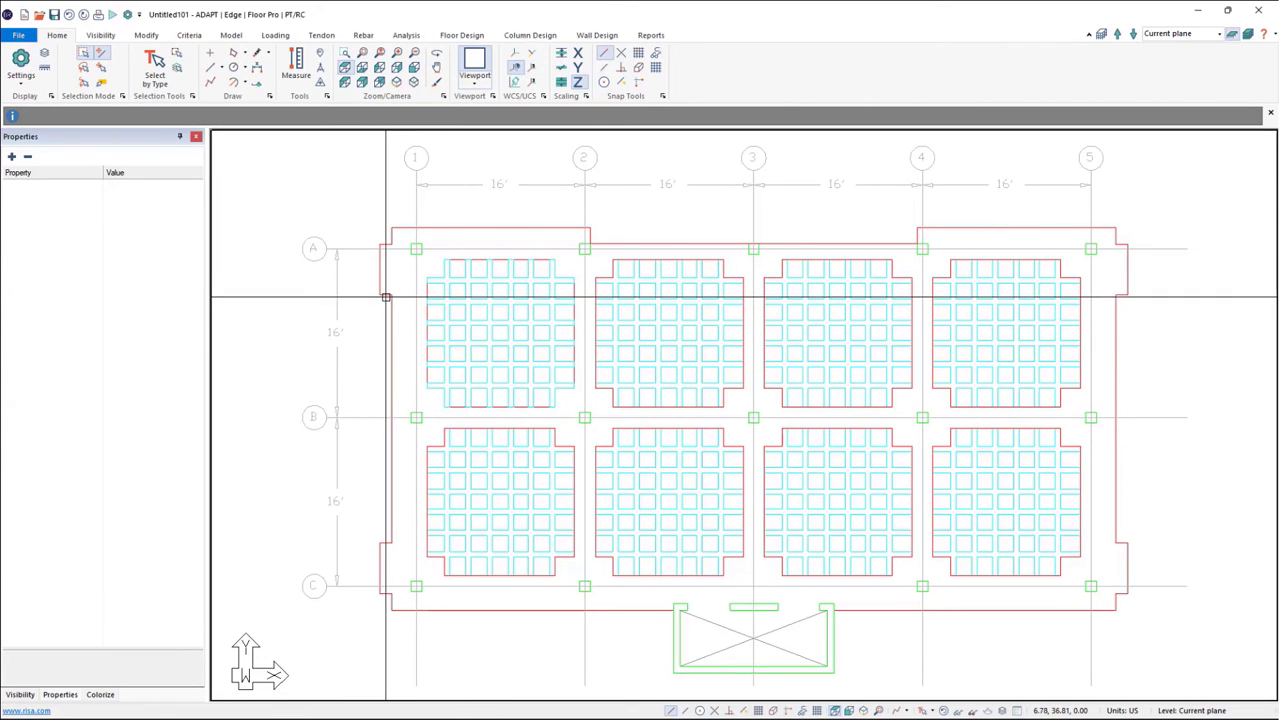
click(392, 298)
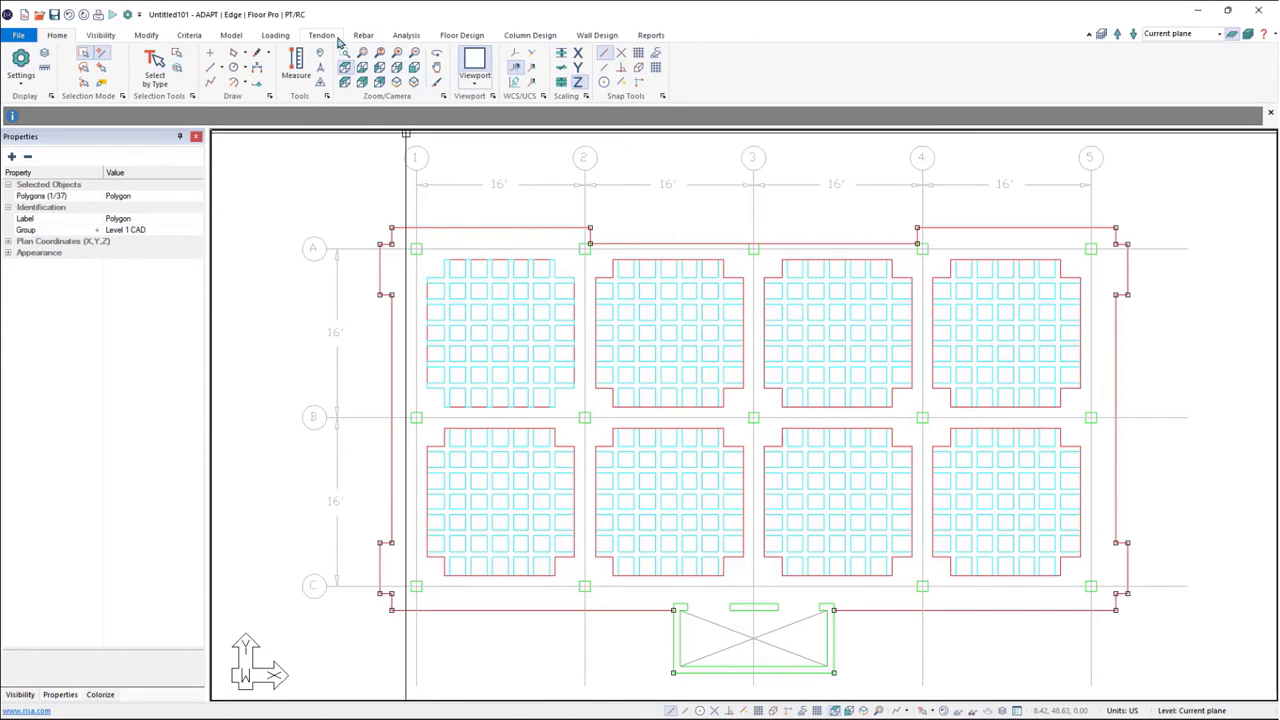
click(232, 35)
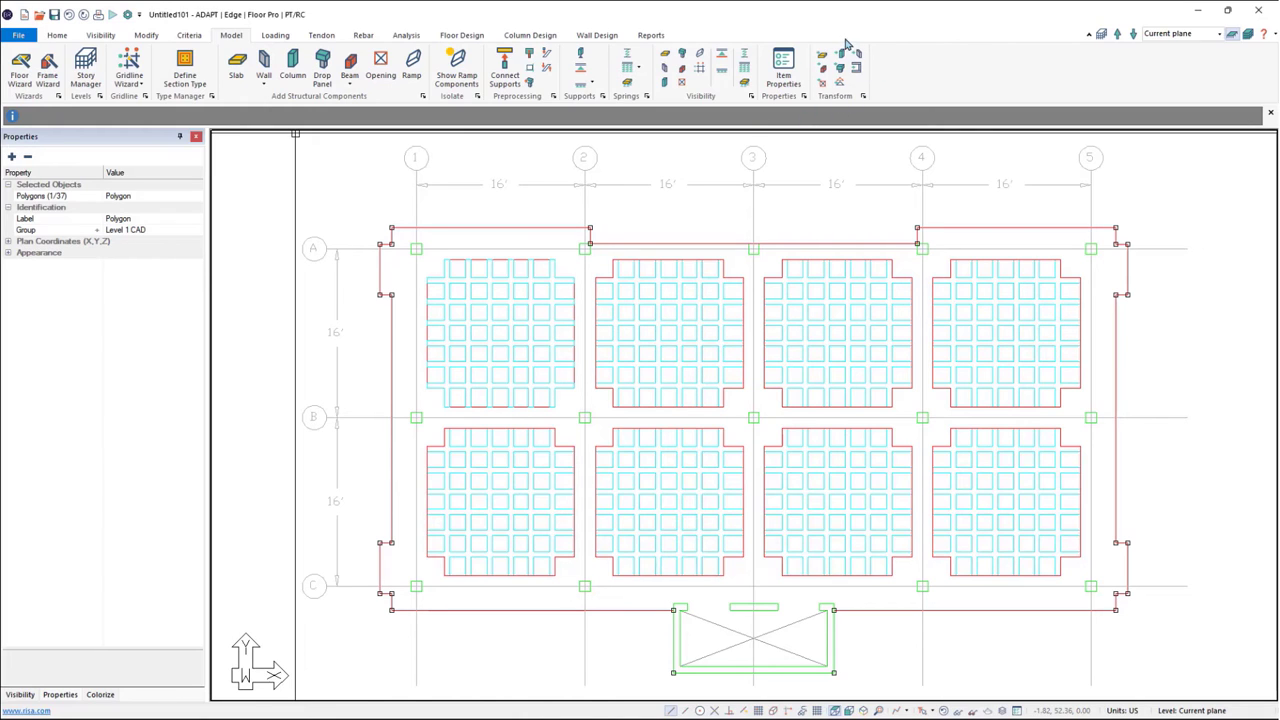
click(826, 62)
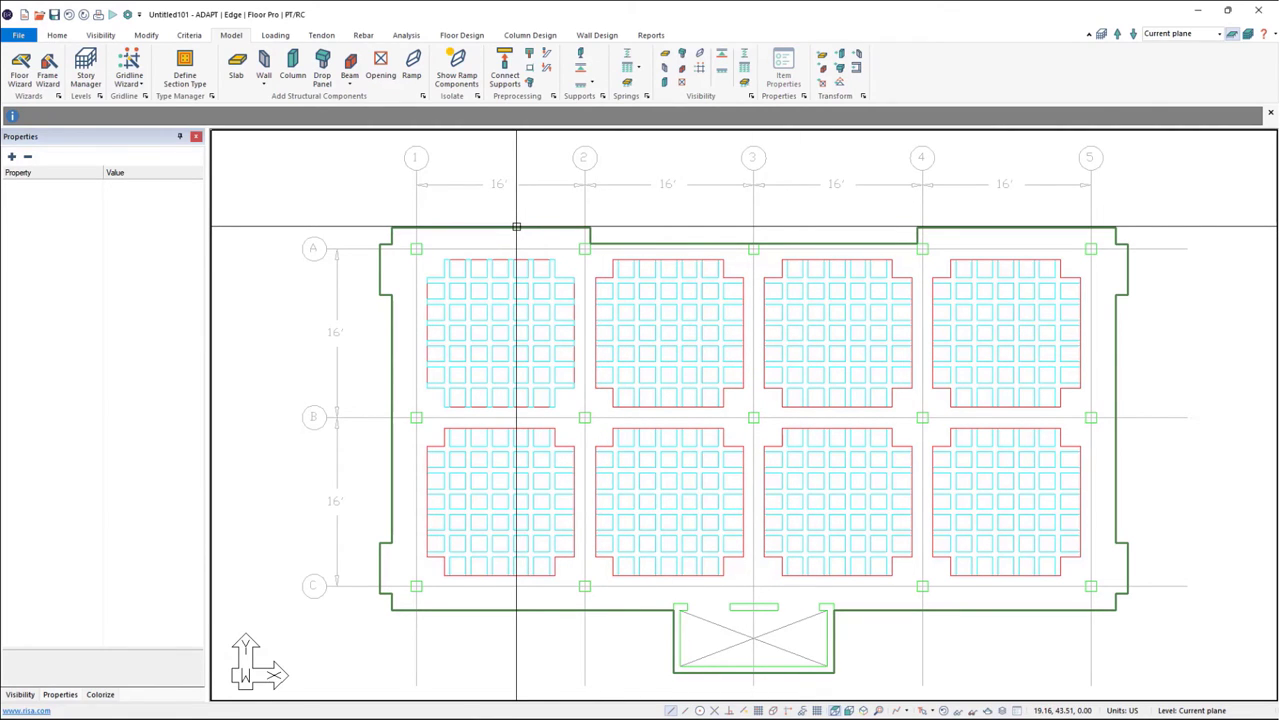
click(516, 226)
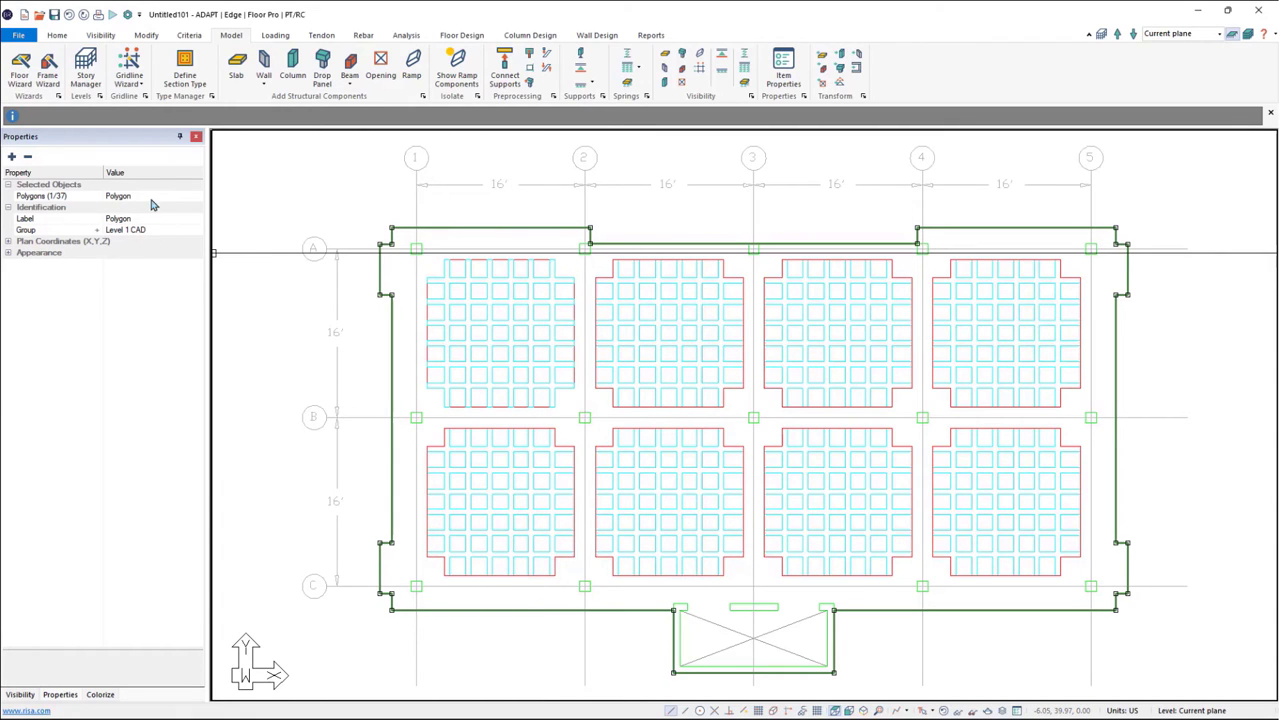
click(436, 232)
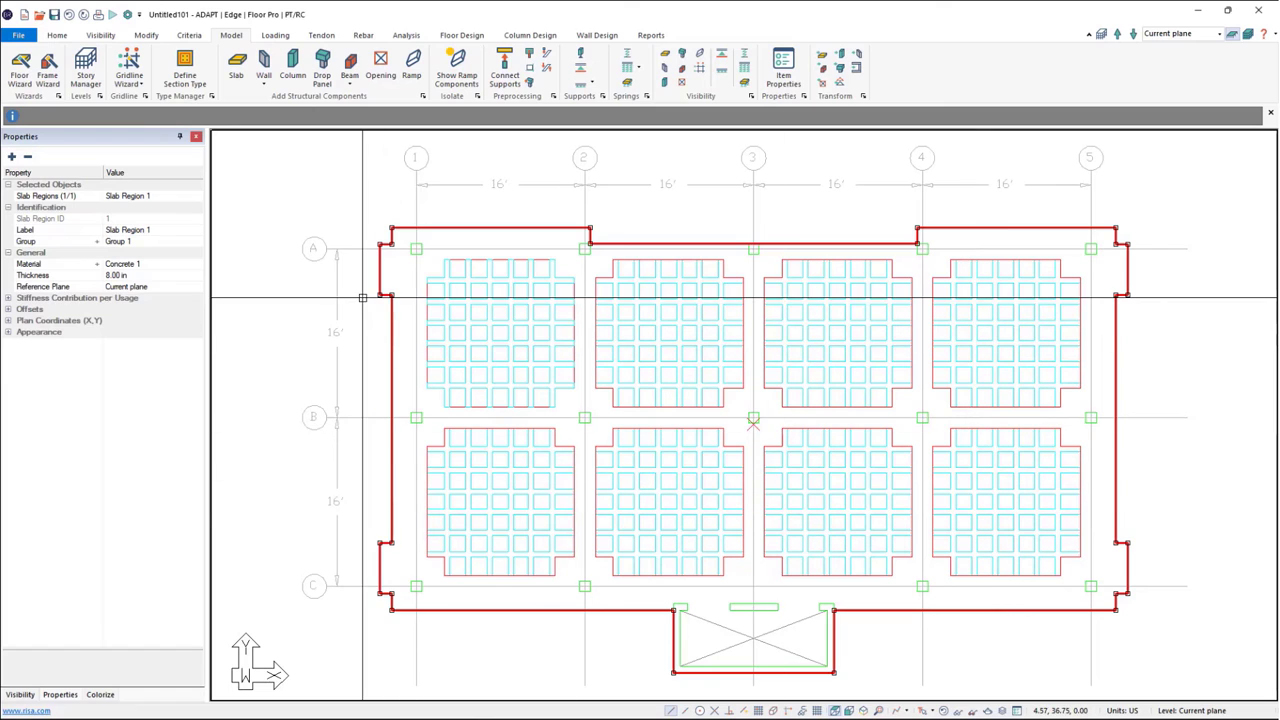
key(Escape)
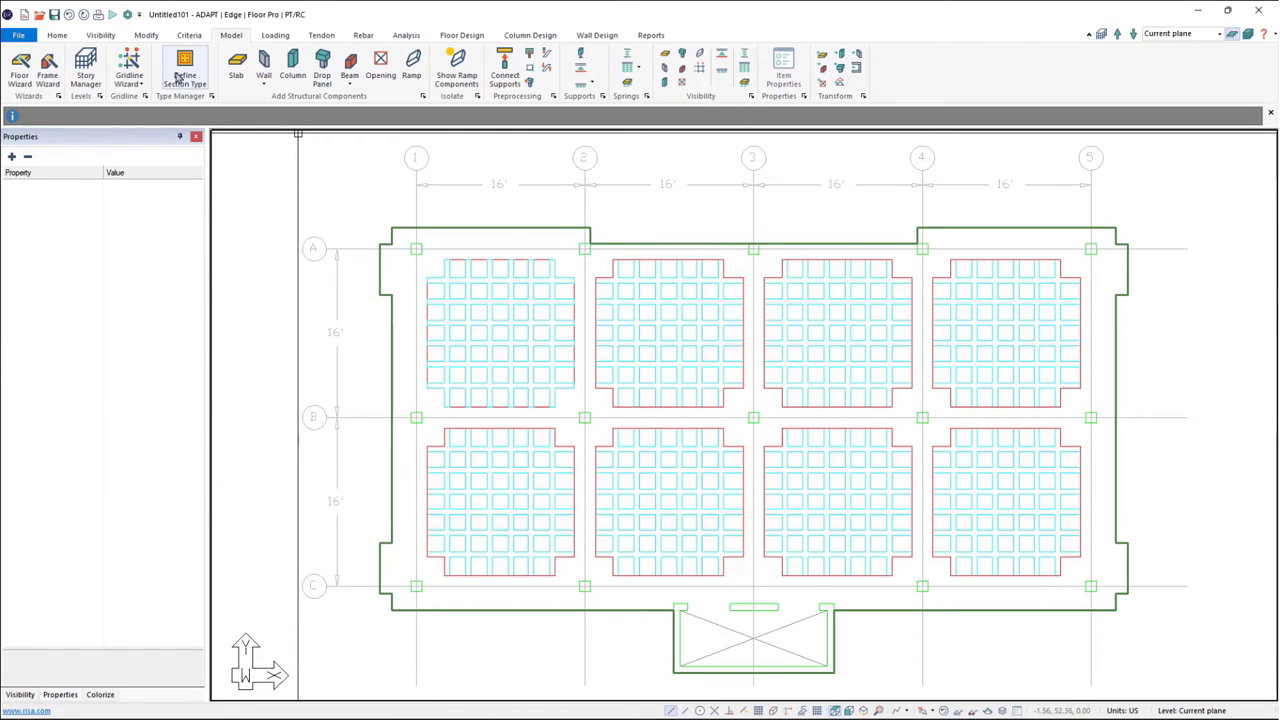
- Select everything on the Columns layer and transform the 14 squares into columns
click(62, 38)
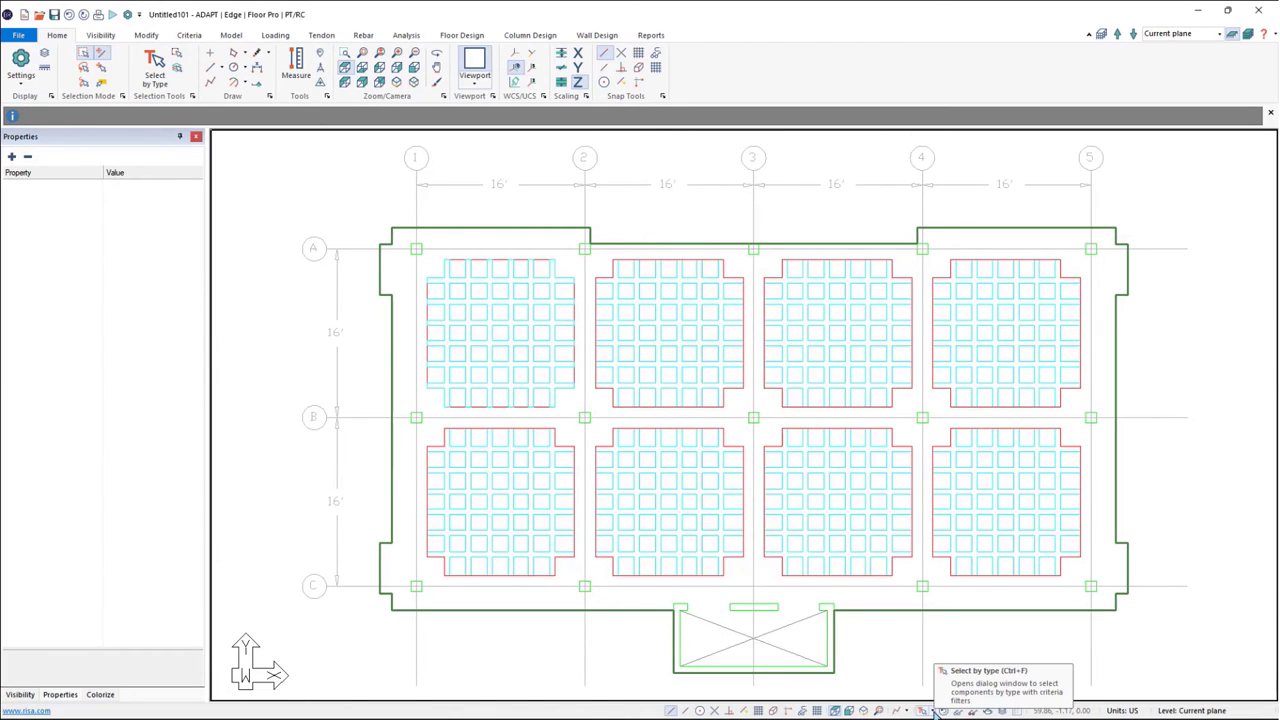
click(933, 711)
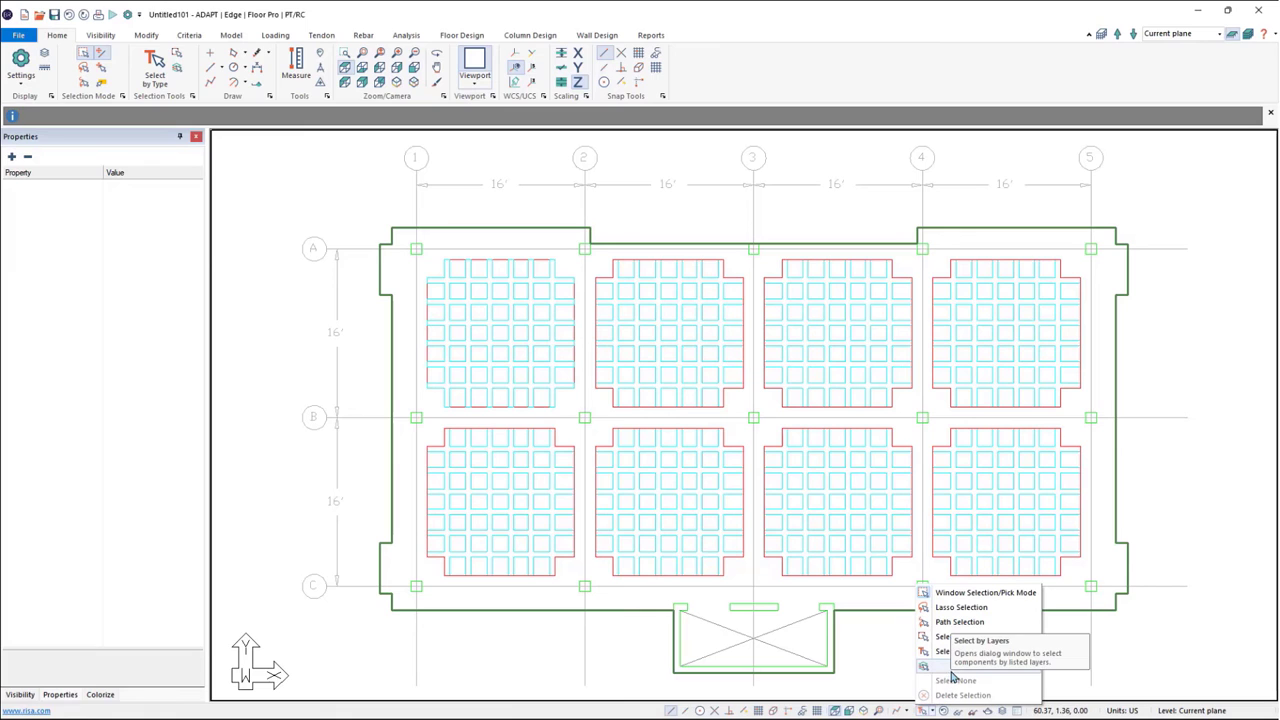
click(947, 673)
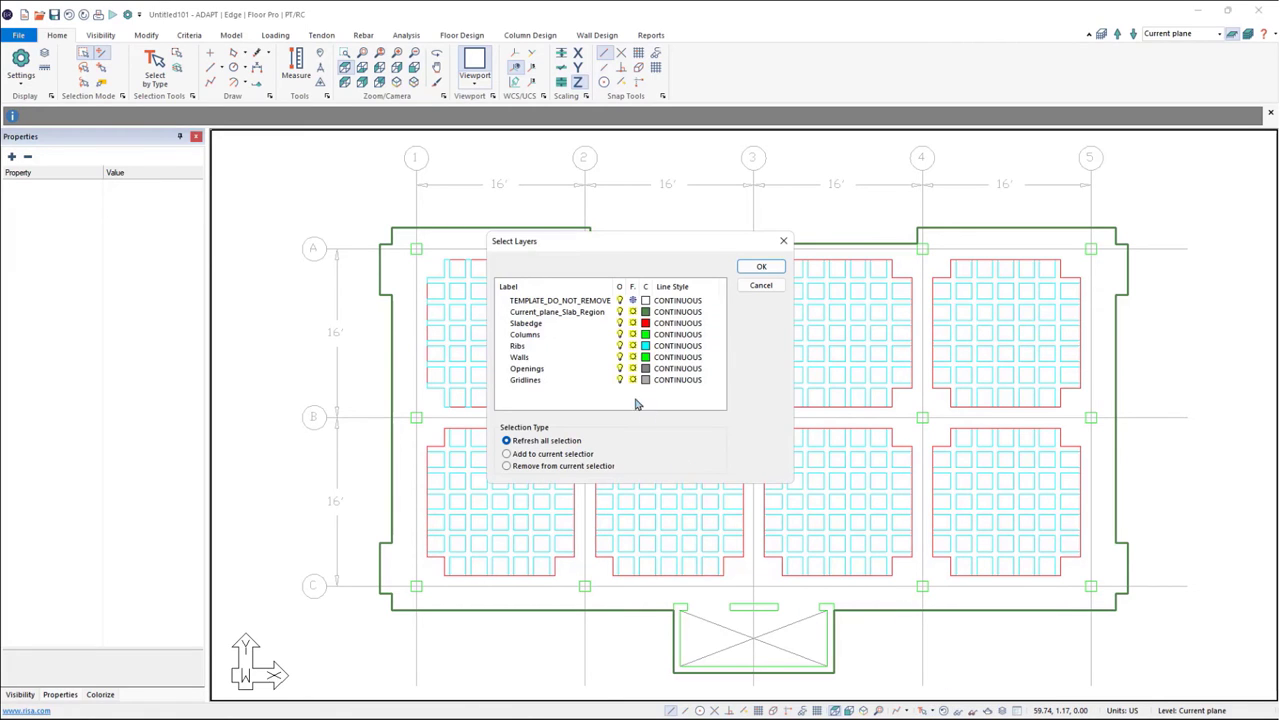
click(530, 334)
click(761, 267)
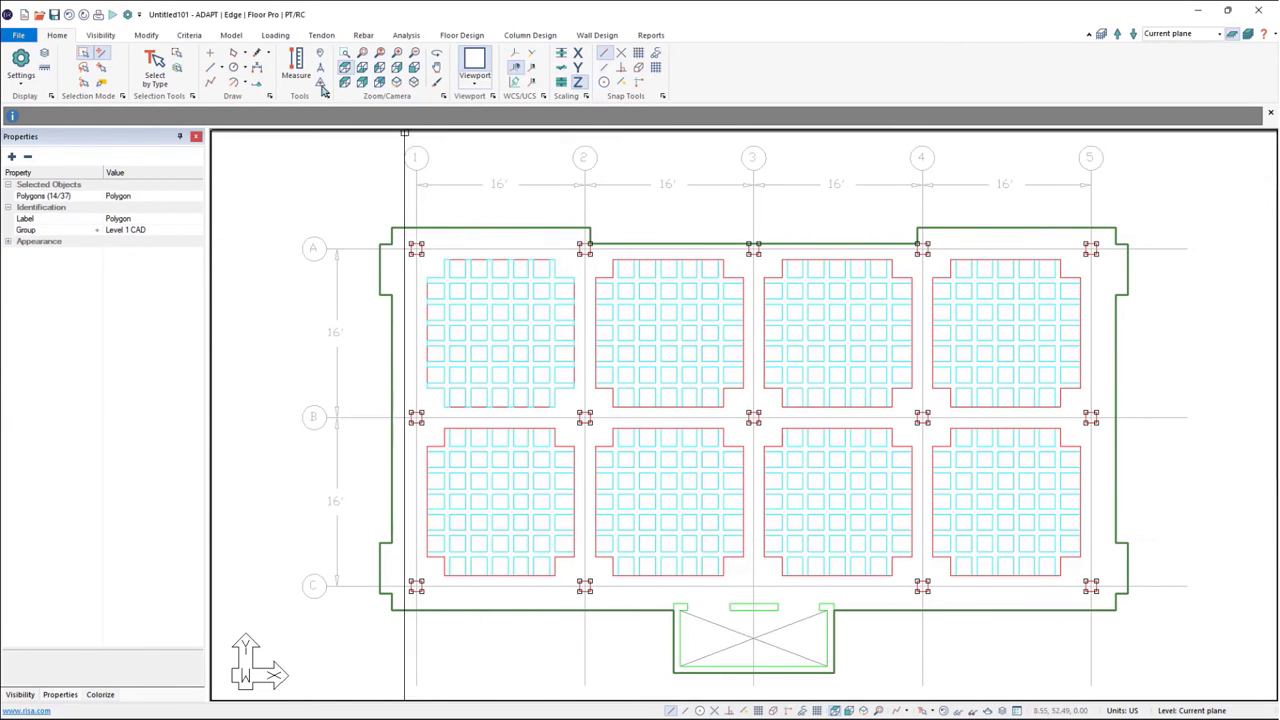
click(233, 36)
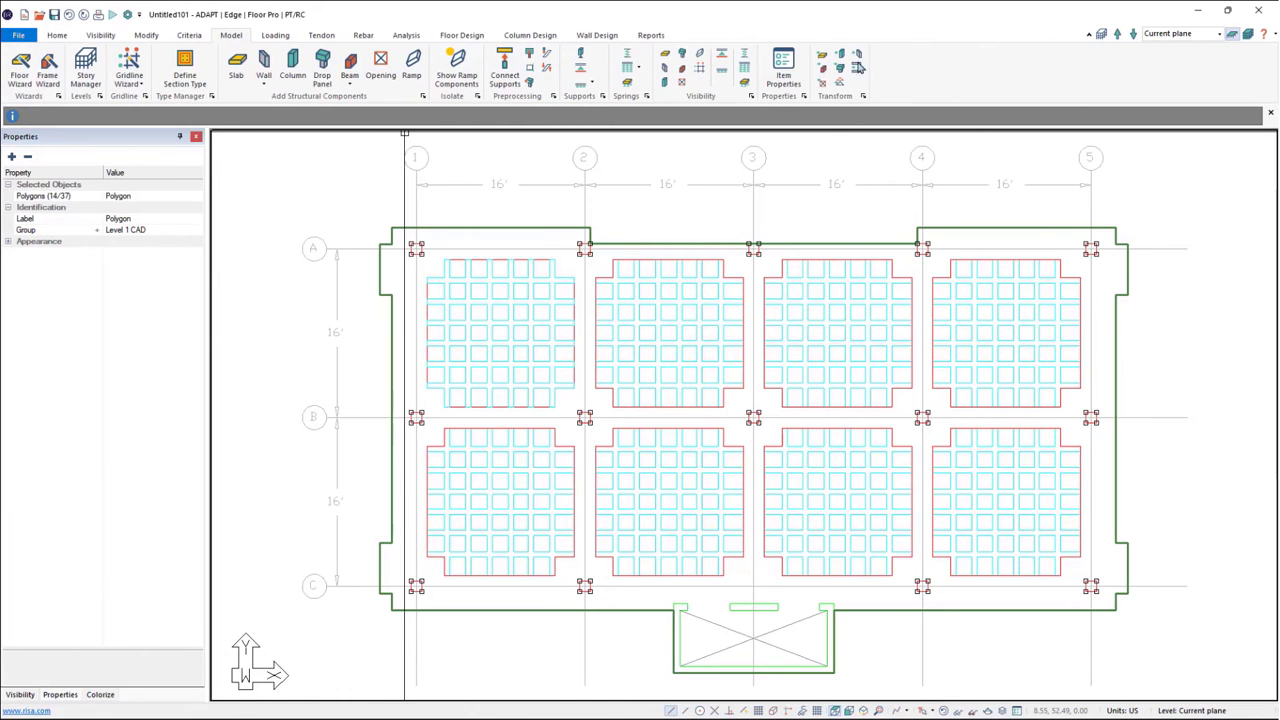
click(841, 57)
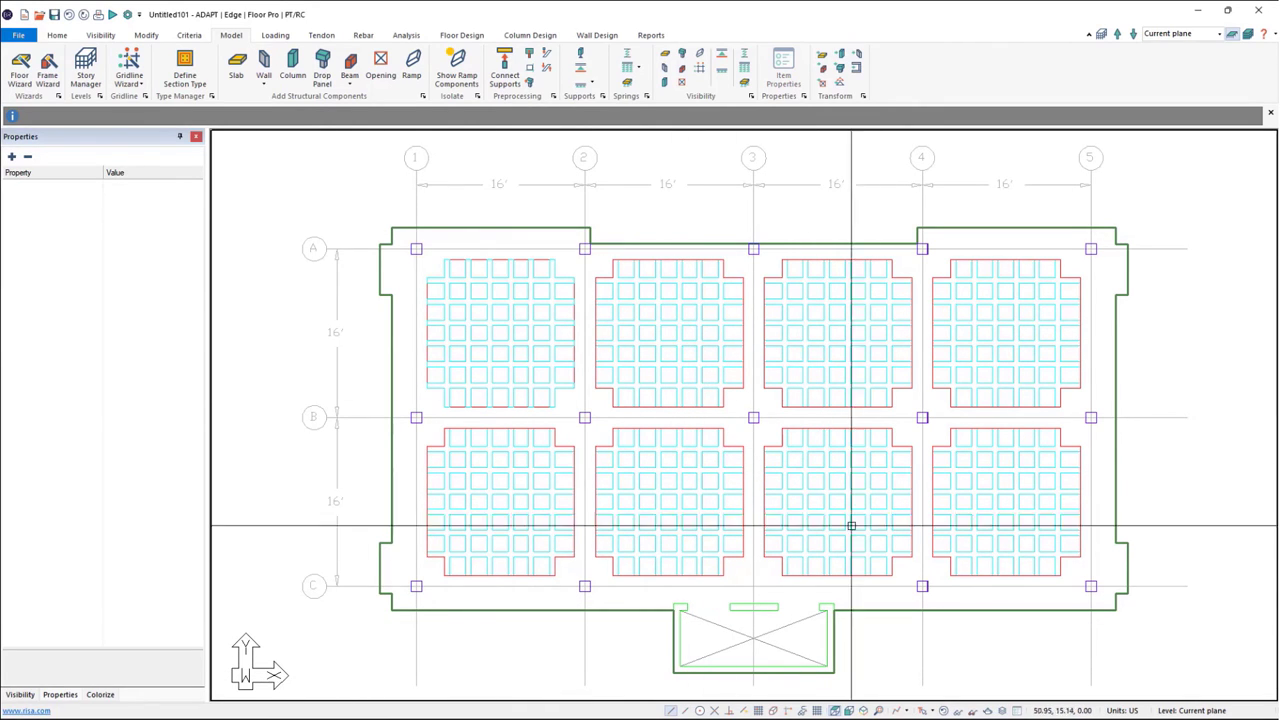
- Select the Walls layer outlines by layer and convert the two core polygons into walls
click(933, 711)
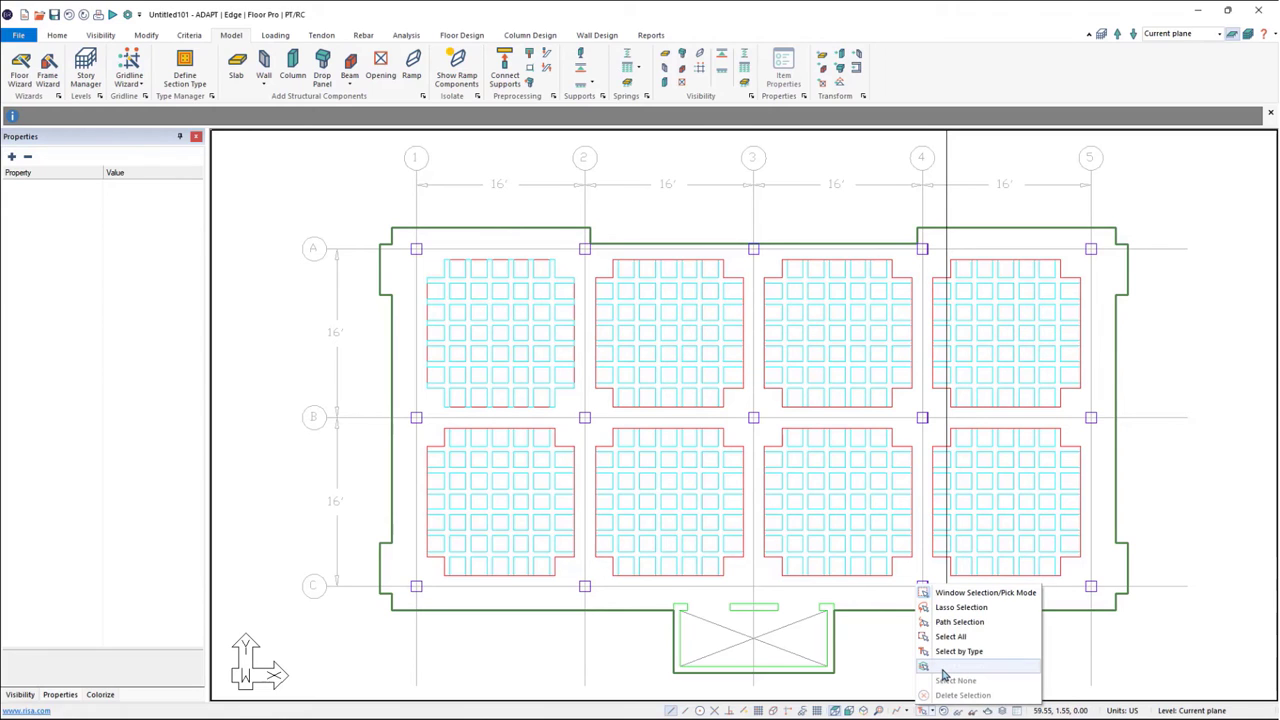
click(947, 670)
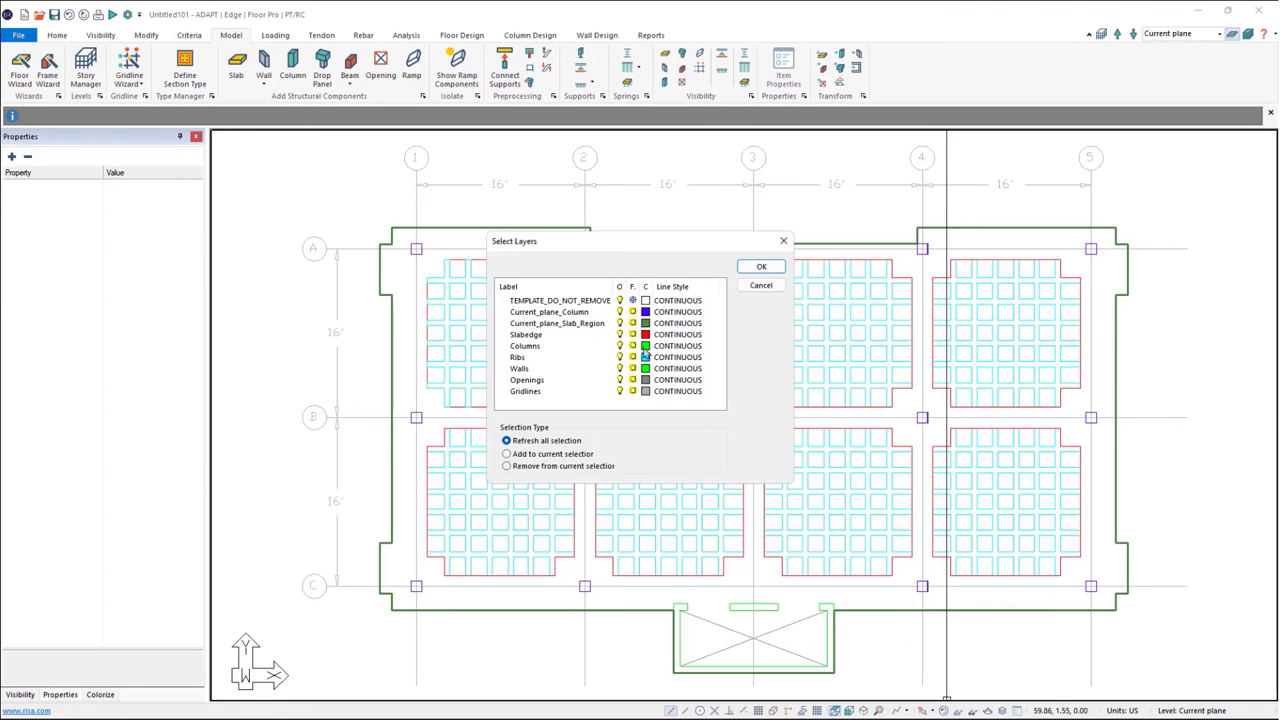
click(759, 268)
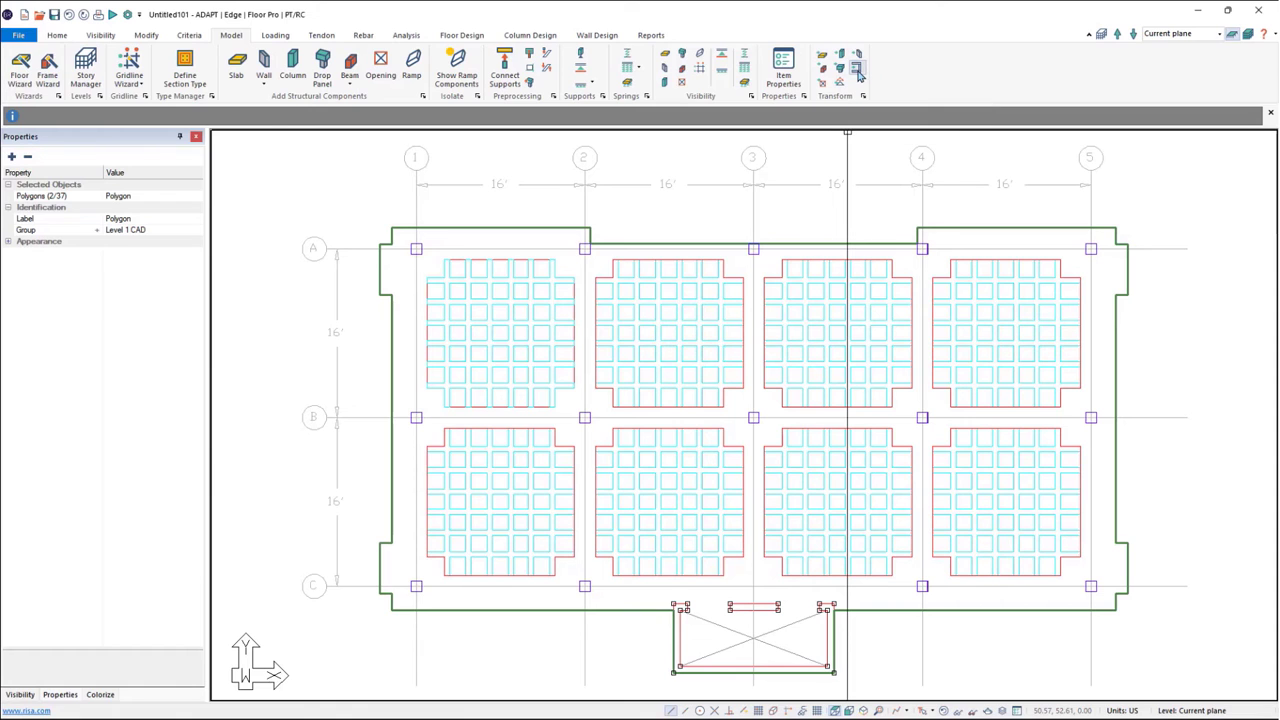
key(Escape)
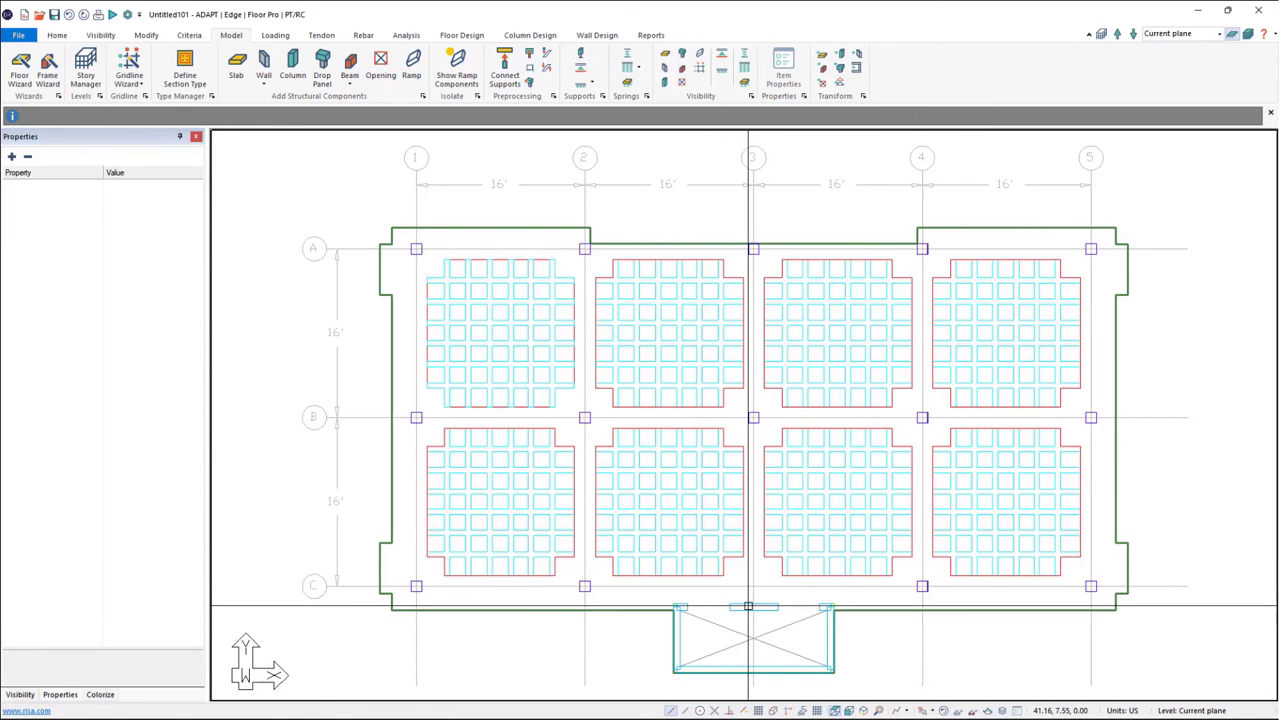
- Pan the plan and cycle the selection from the slab outline to Slab Region 1
middle_drag(748, 606, 716, 511)
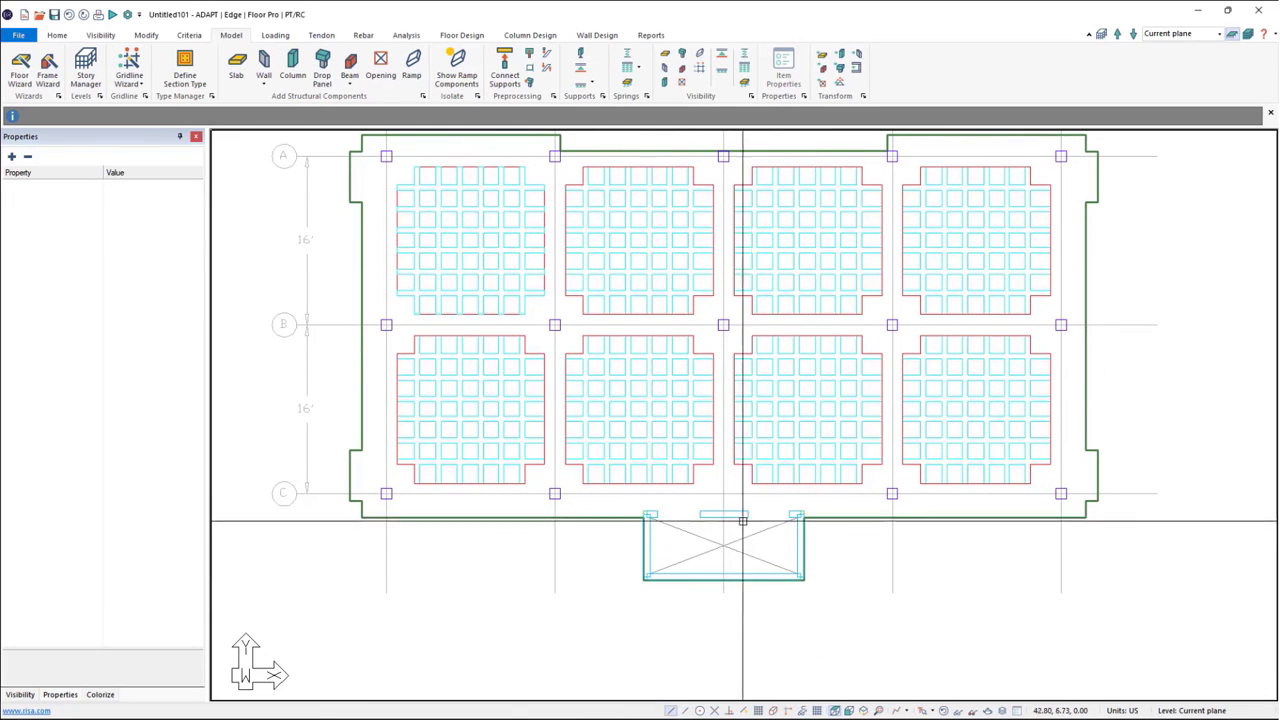
click(641, 532)
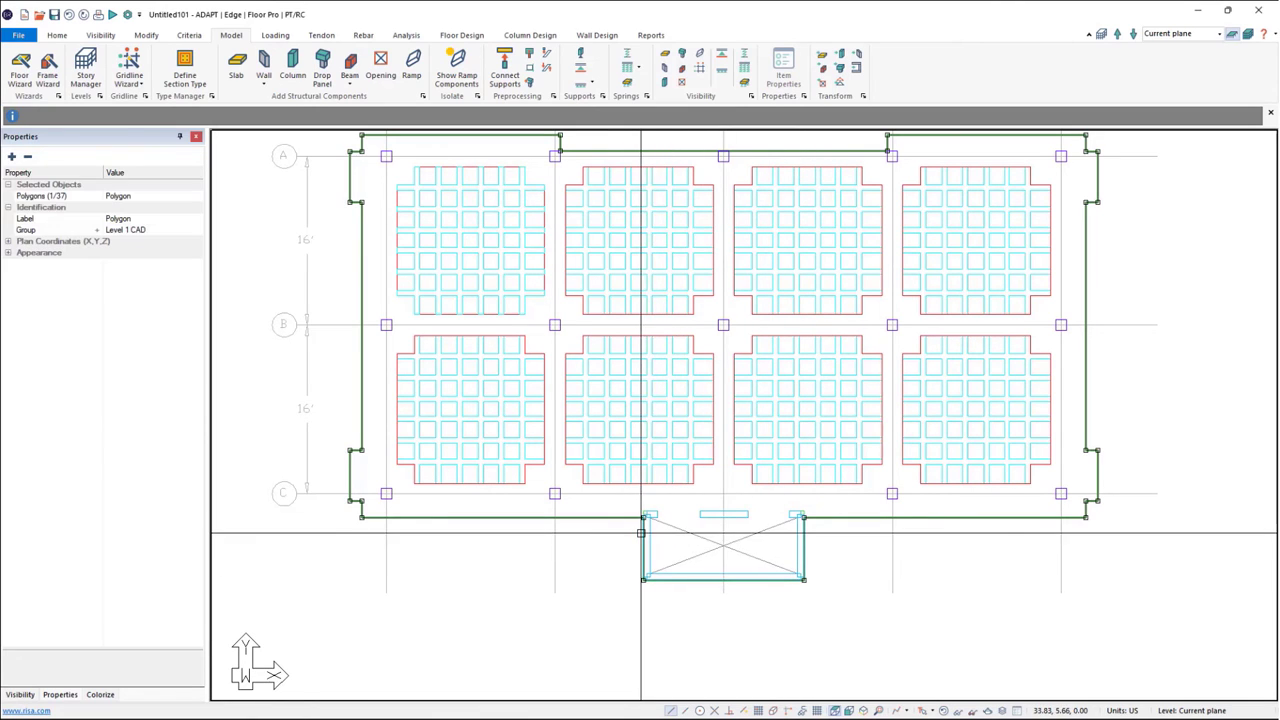
click(723, 334)
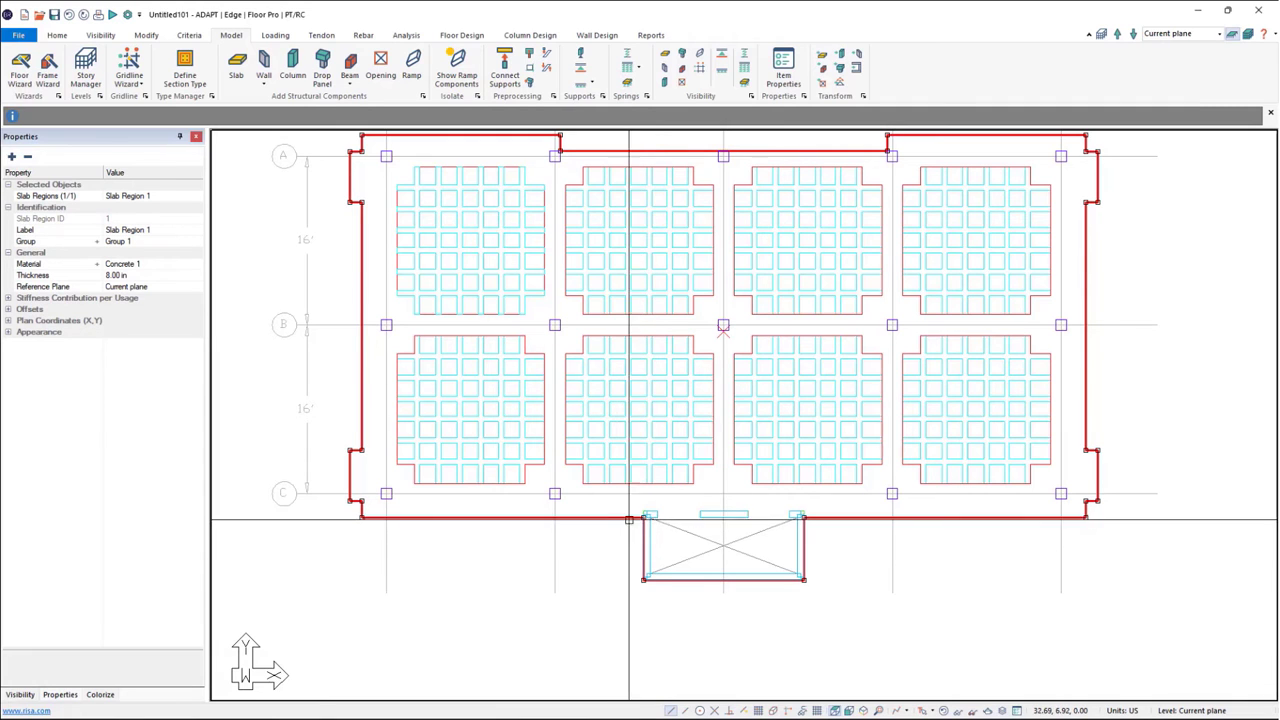
- Delete the three core-notch vertices of Slab Region 1 so its lower edge runs straight
scroll(647, 543, up, 2)
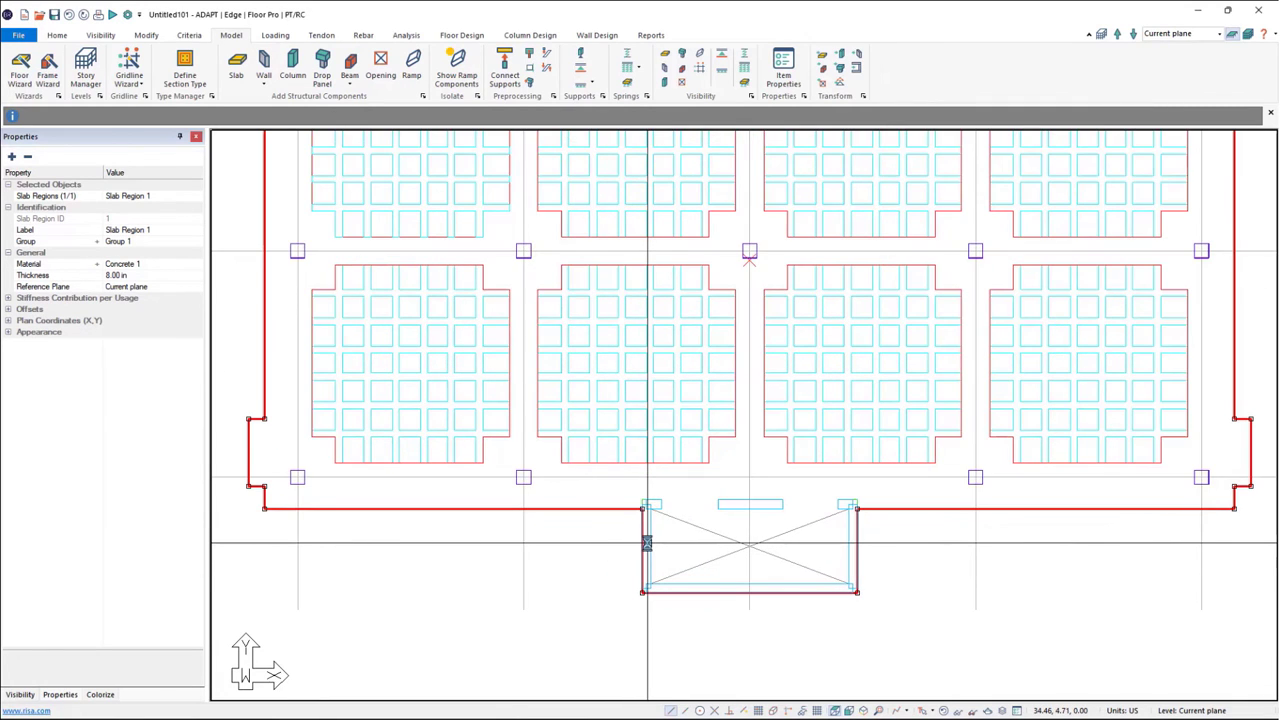
right_click(613, 510)
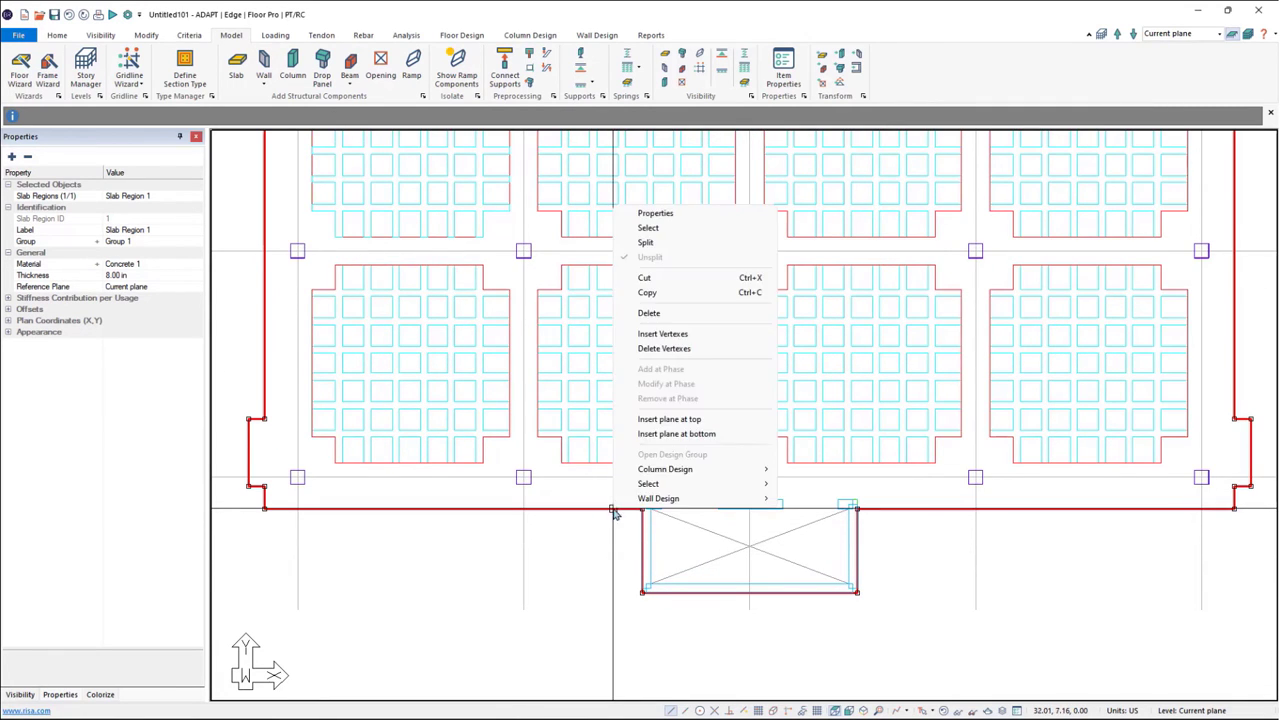
click(662, 348)
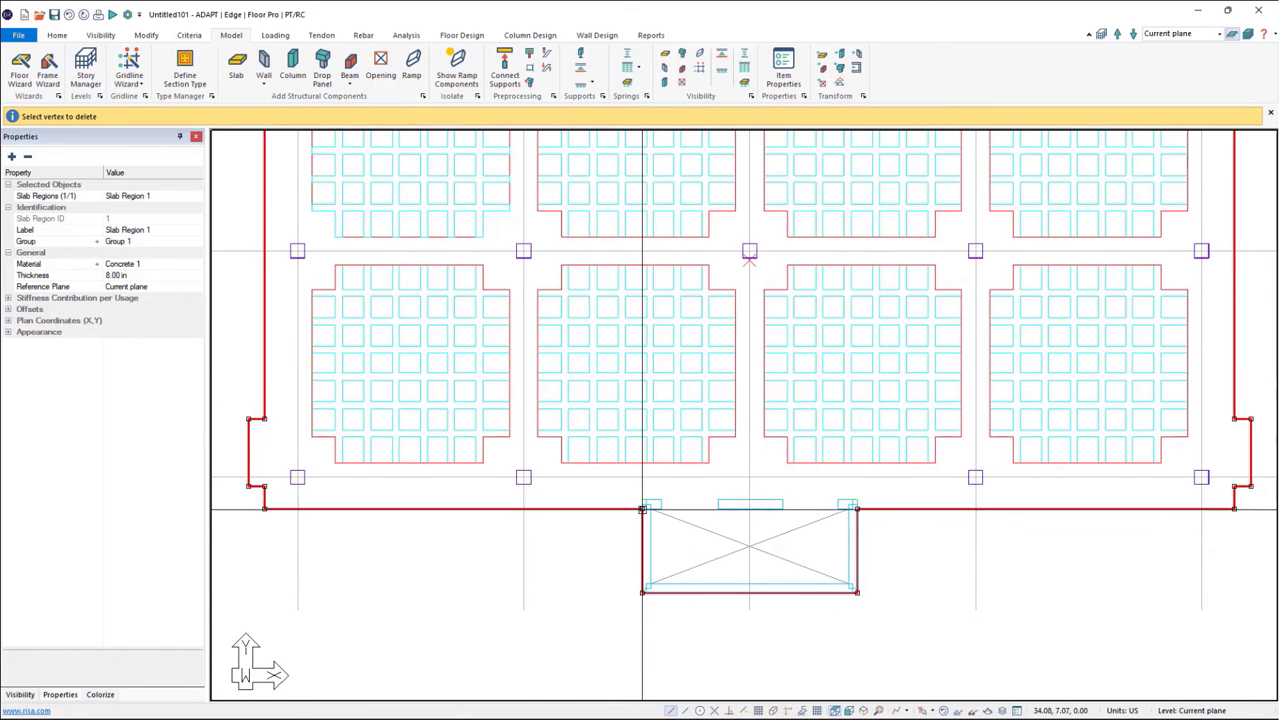
click(642, 509)
click(642, 591)
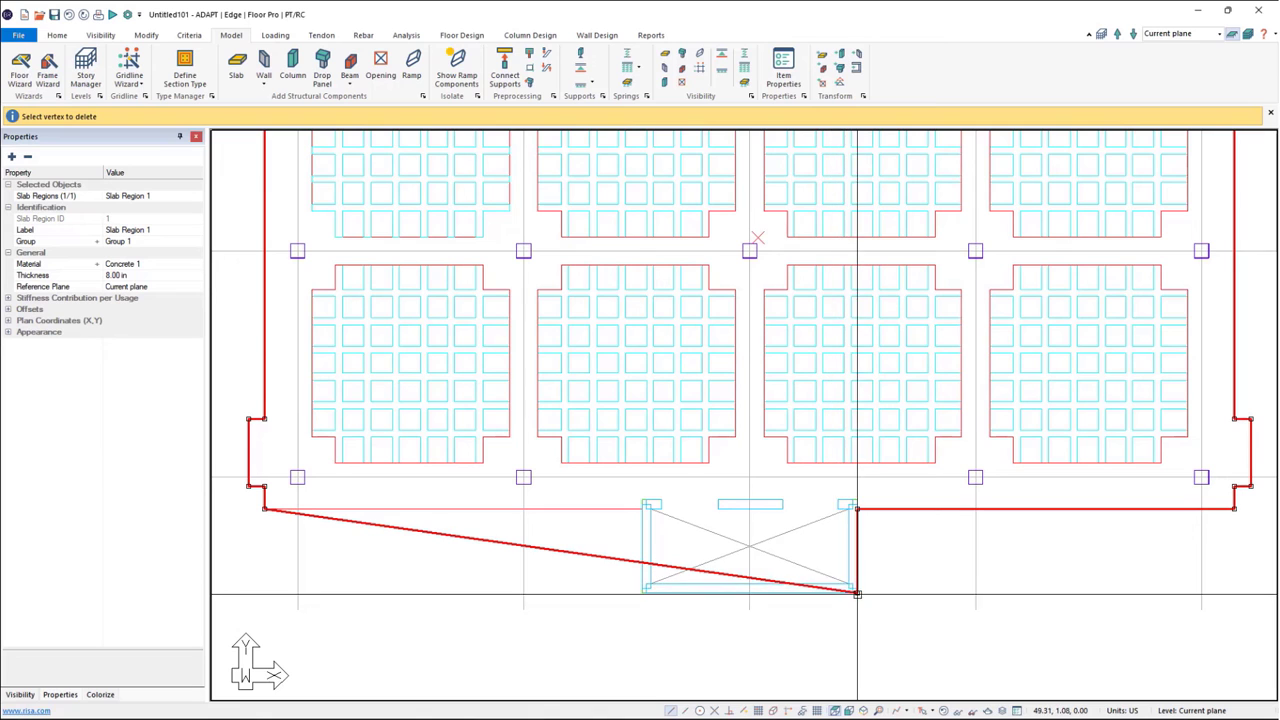
click(856, 592)
scroll(858, 509, down, 4)
scroll(872, 485, down, 1)
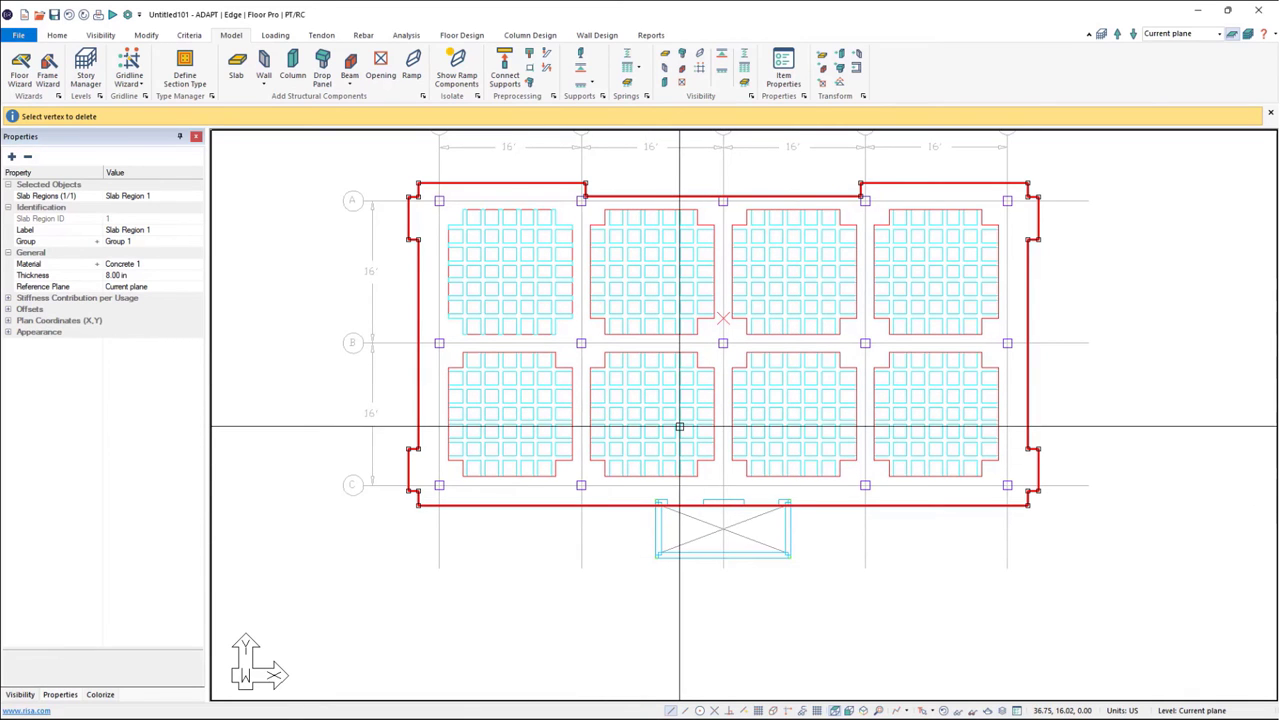
middle_drag(679, 425, 640, 496)
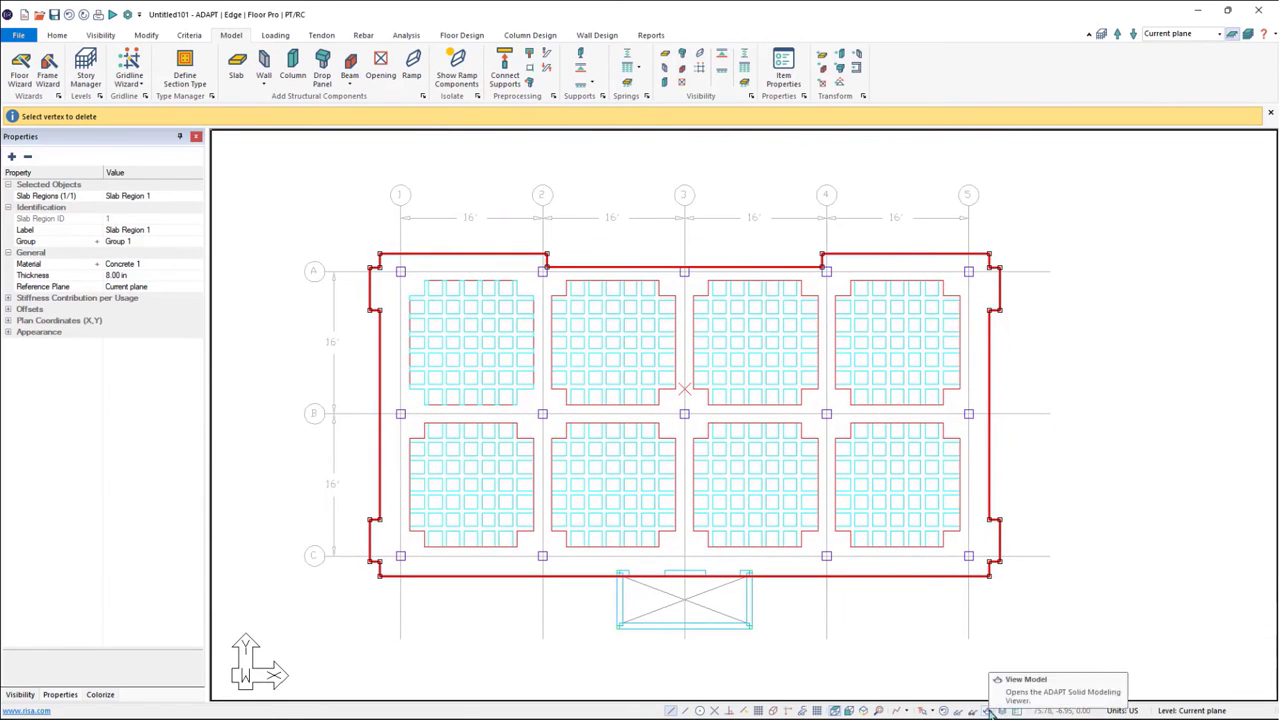
drag(849, 489, 856, 439)
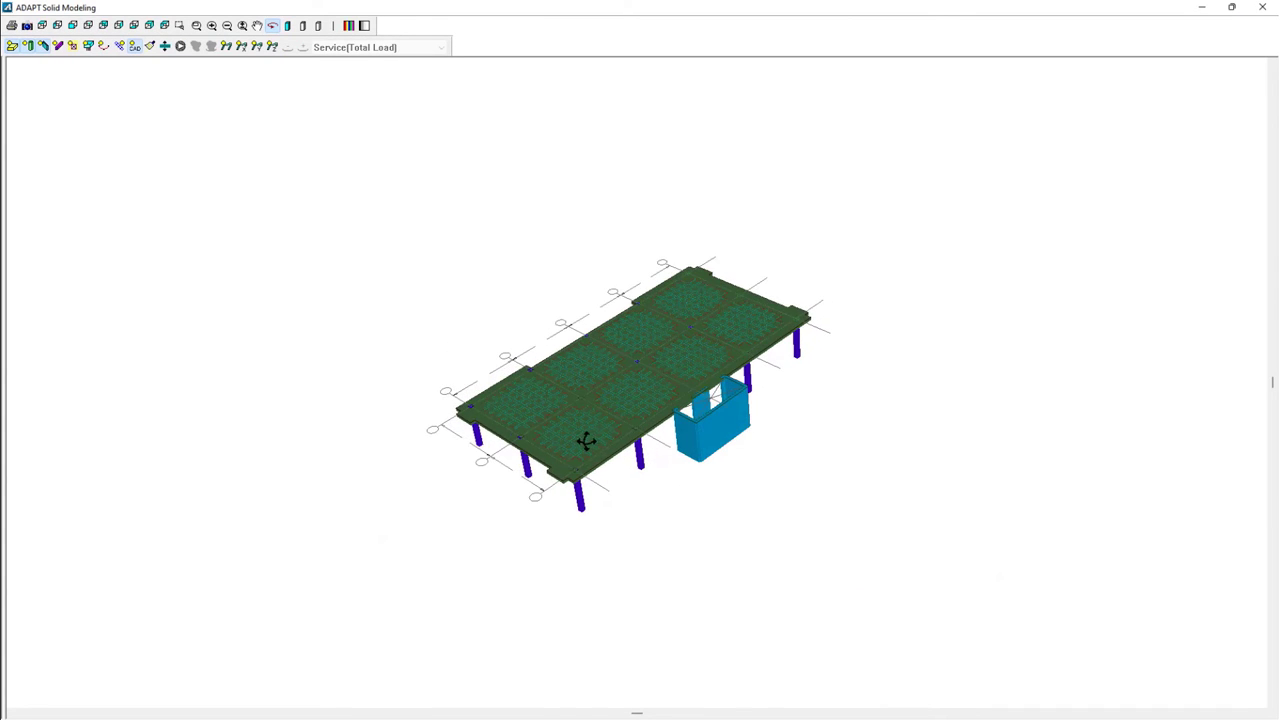
scroll(586, 441, up, 3)
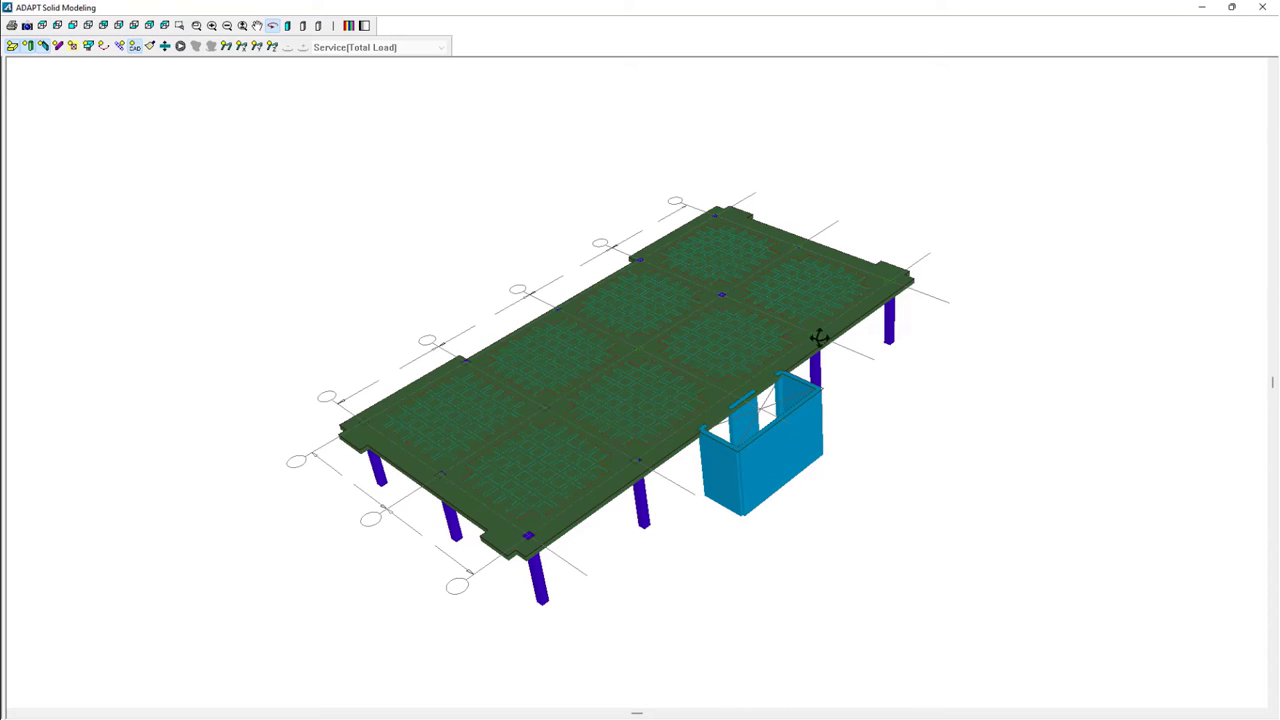
drag(730, 510, 698, 461)
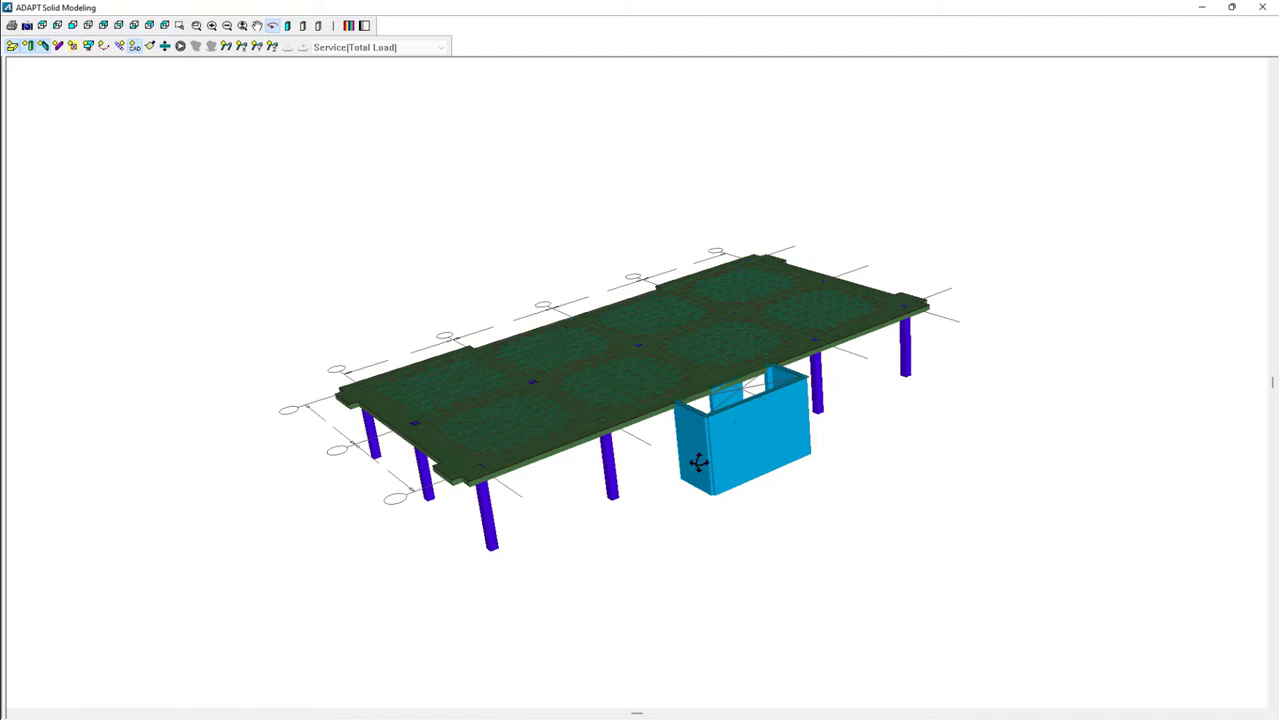
click(1262, 8)
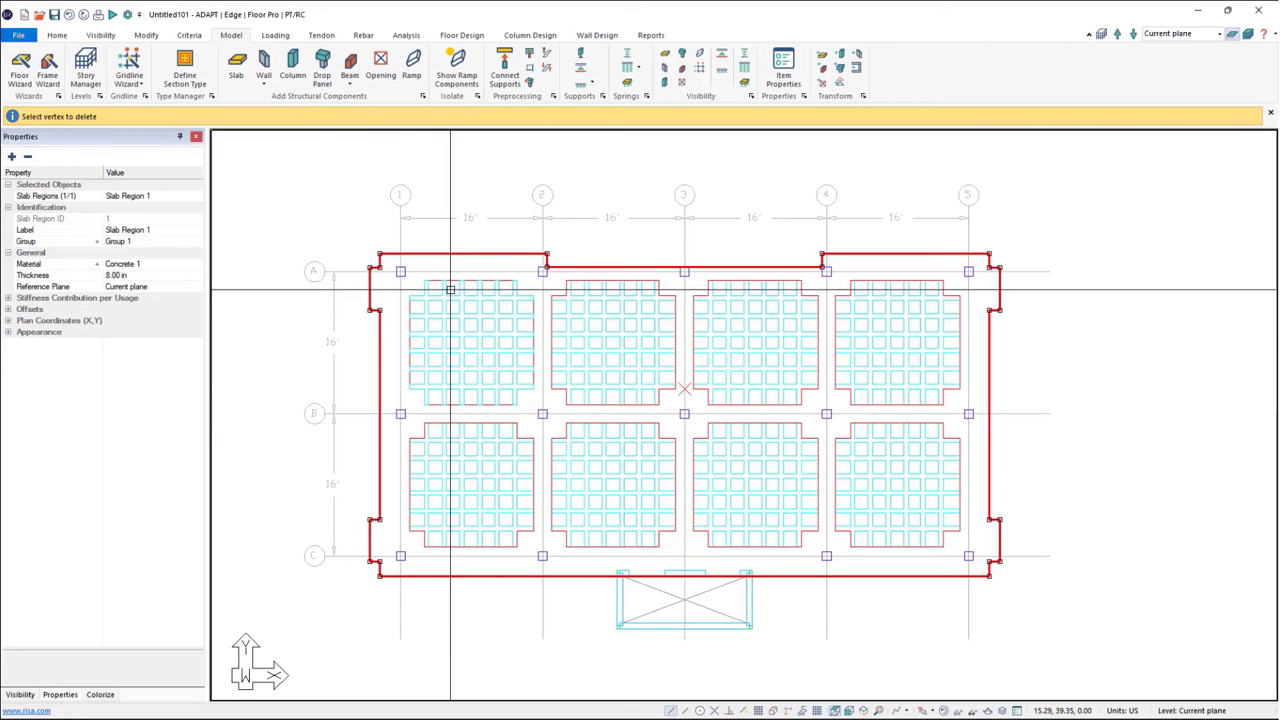
- Start a new slab region with 4.00 in thickness near the upper-left waffle bay
scroll(474, 305, up, 5)
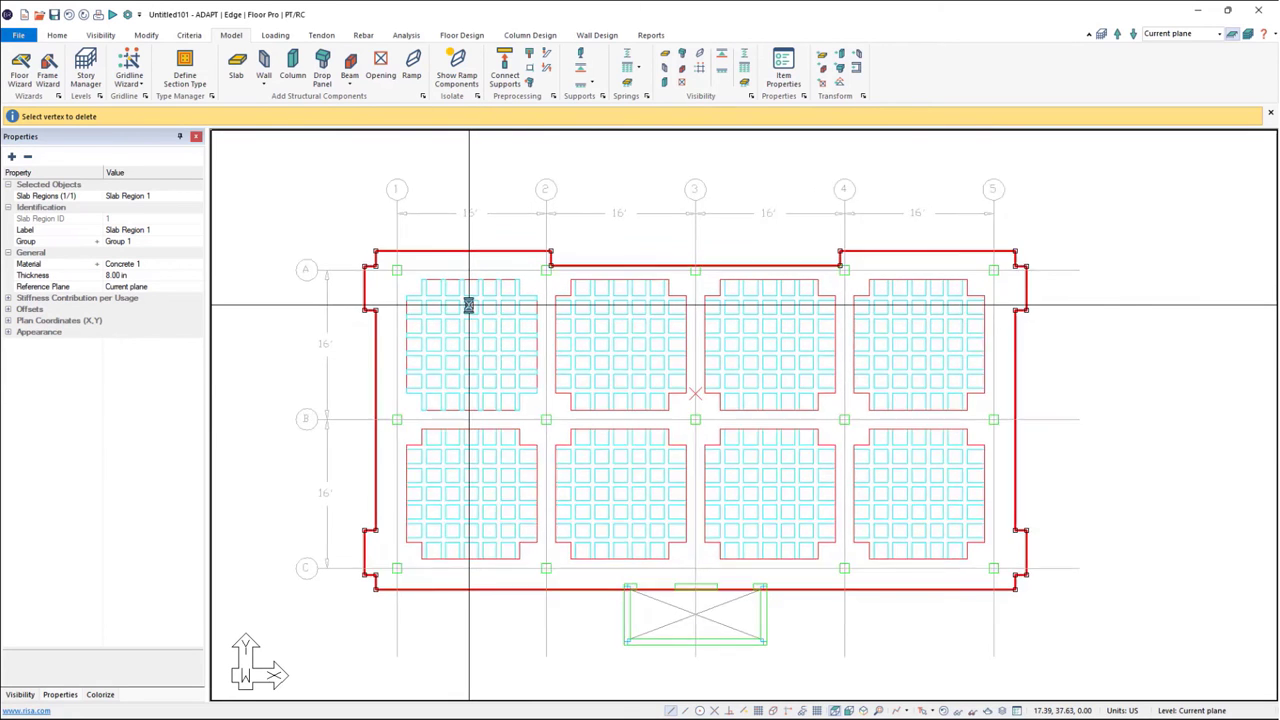
scroll(468, 305, up, 3)
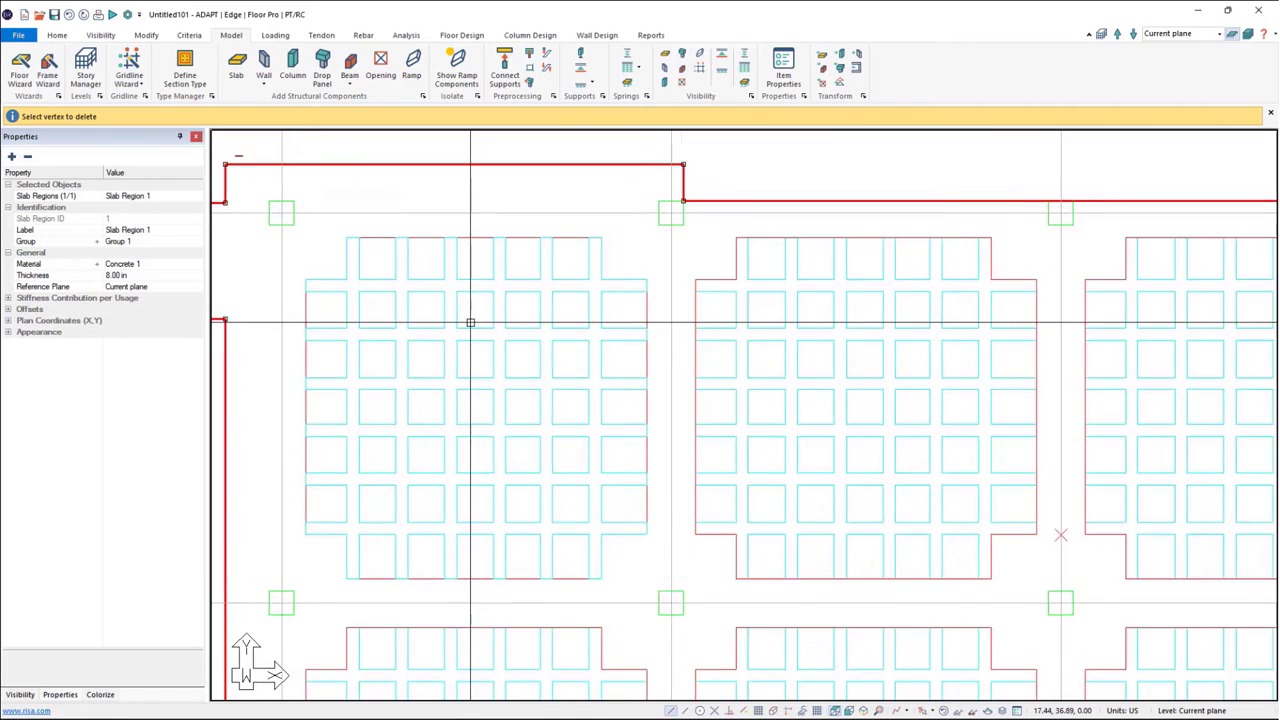
middle_drag(477, 334, 501, 347)
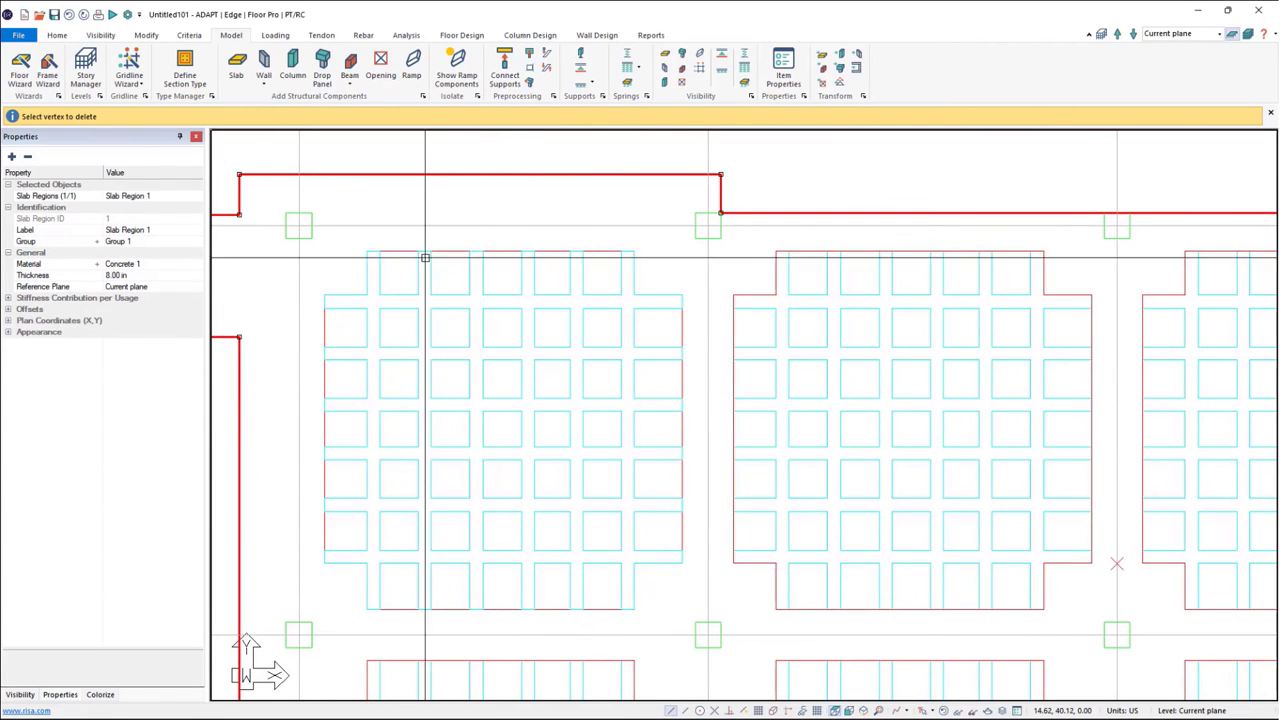
click(237, 66)
click(155, 231)
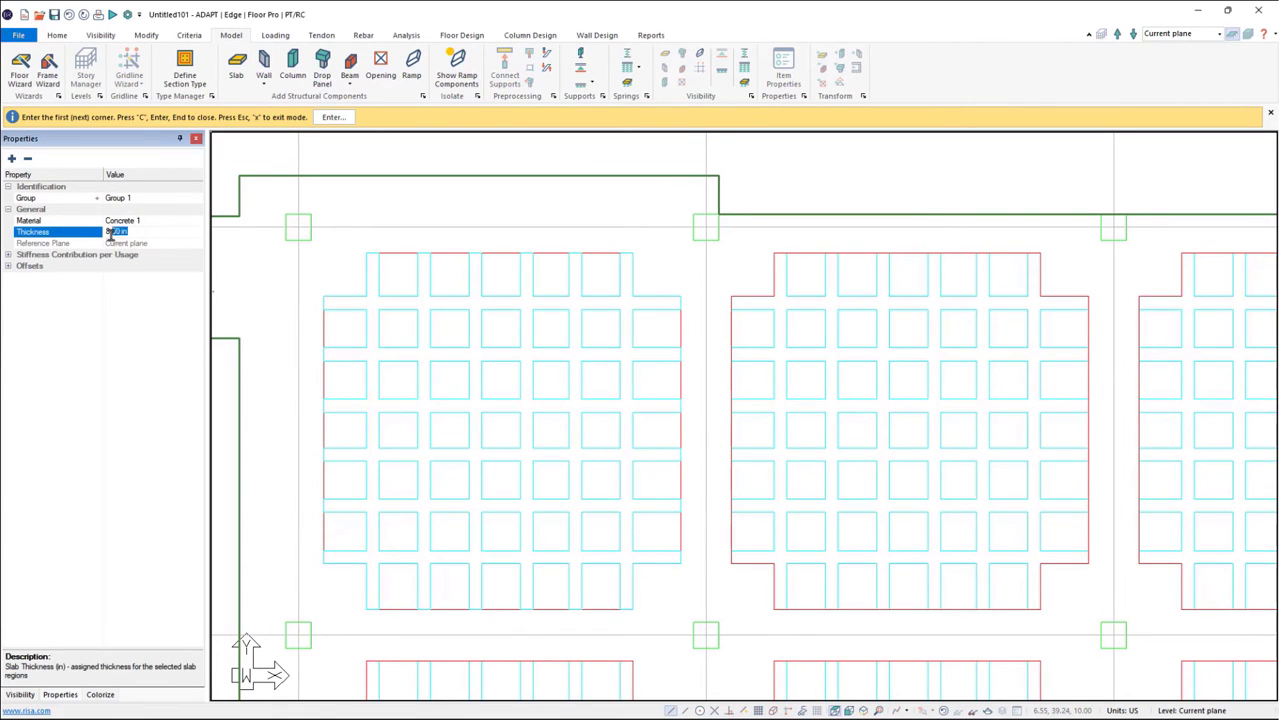
key(Return)
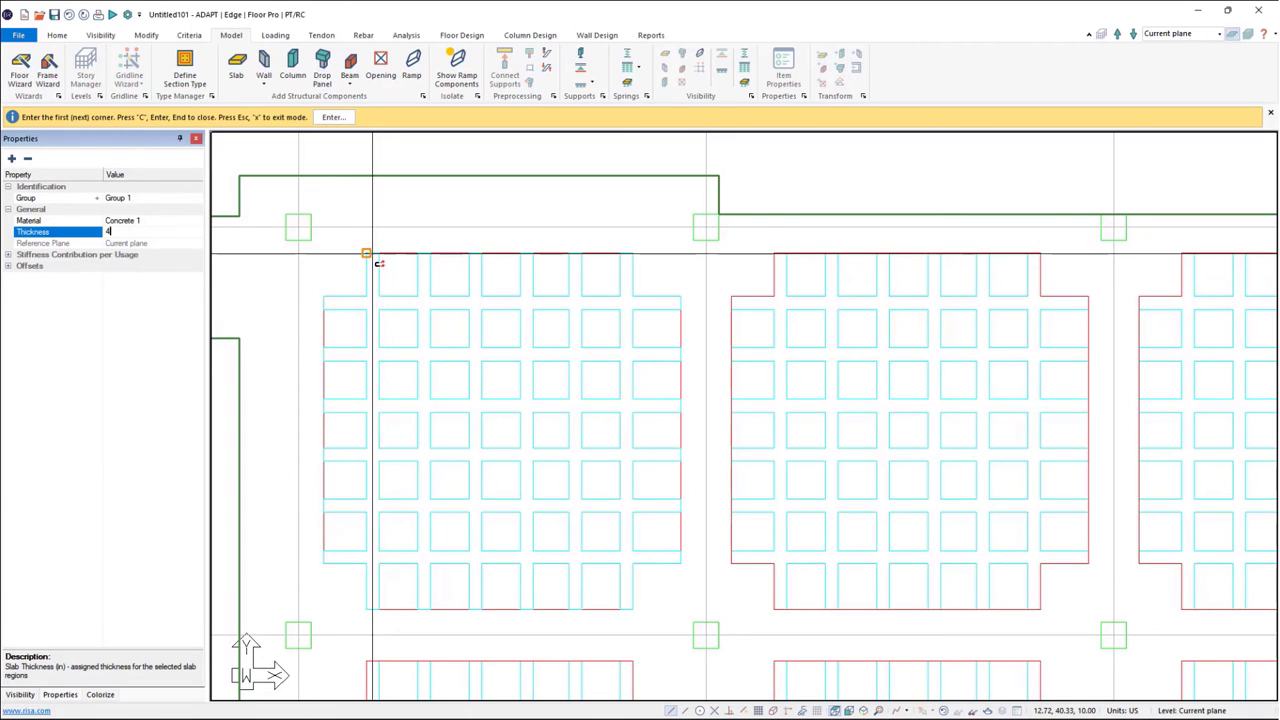
- Trace the top, left and bottom corners of the upper-left bay's stepped outline
click(366, 254)
click(366, 296)
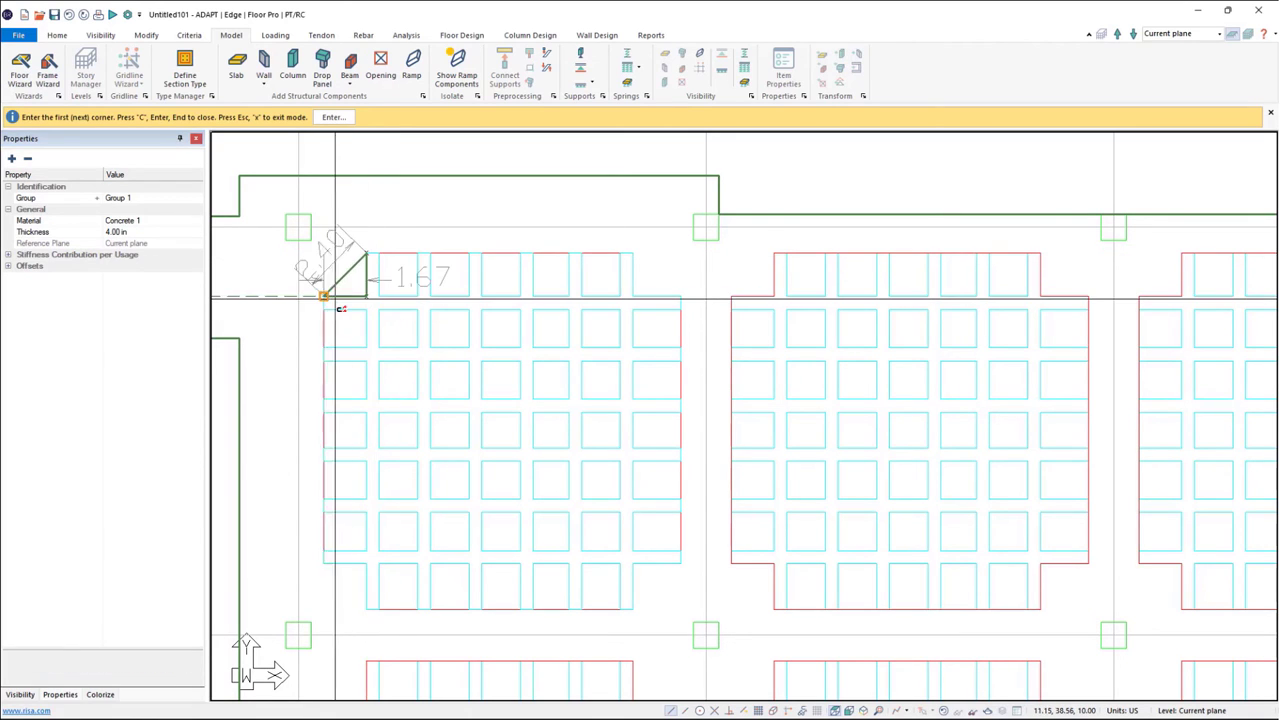
click(323, 297)
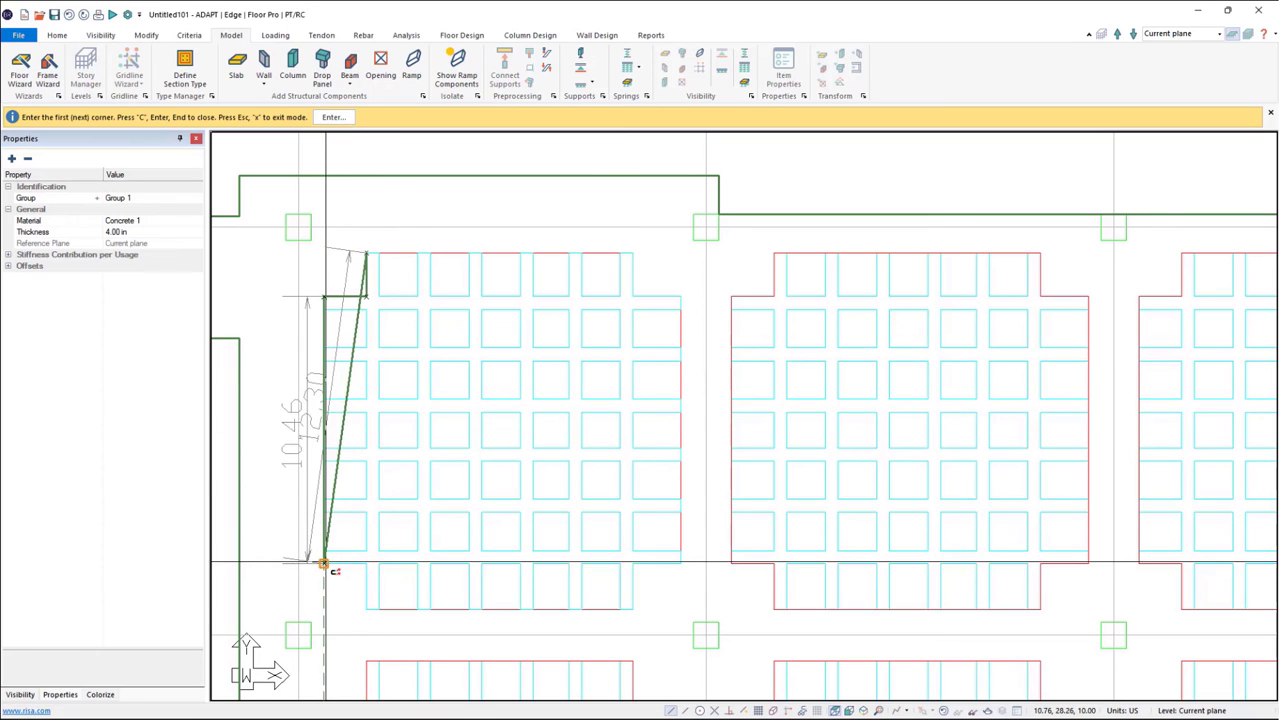
click(323, 563)
click(366, 563)
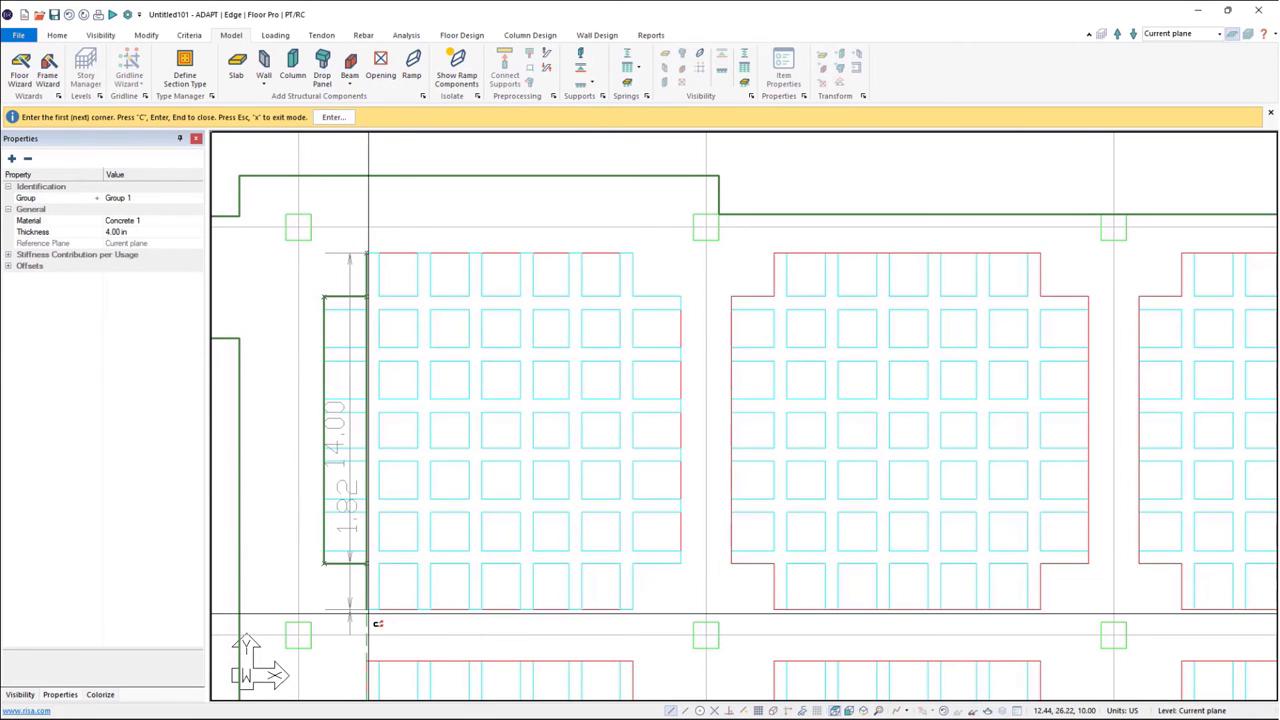
click(367, 611)
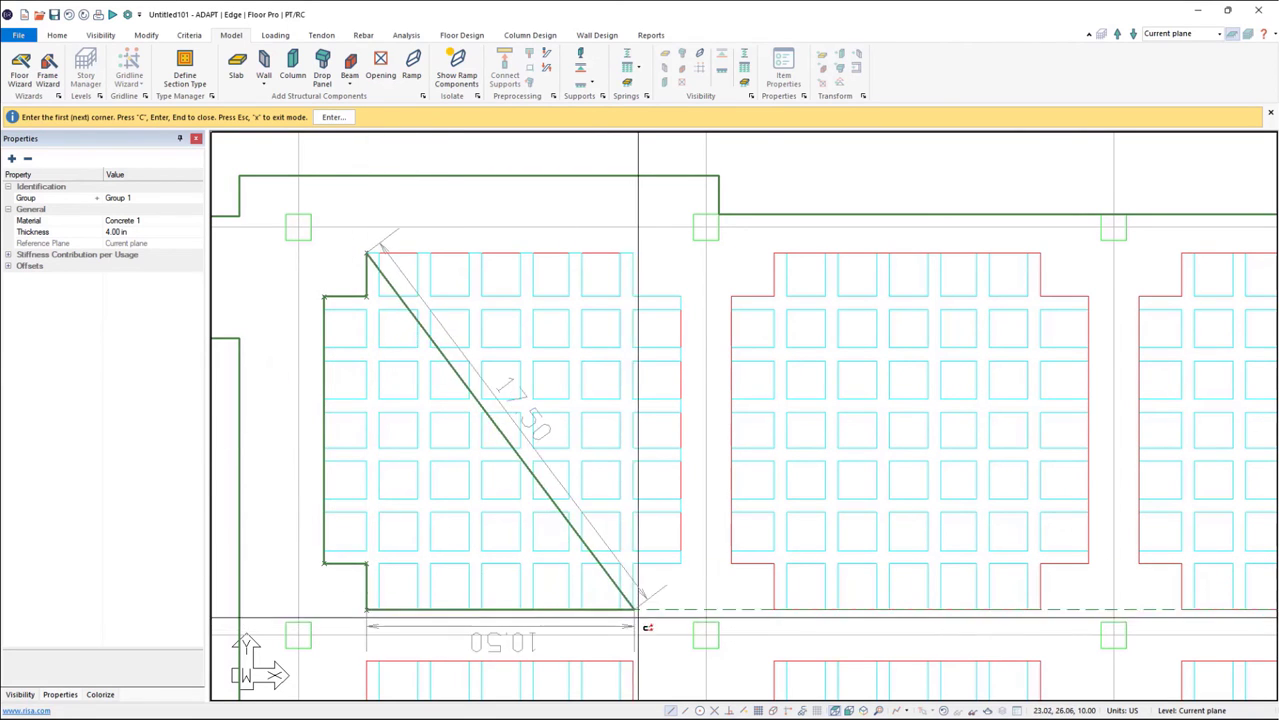
click(632, 609)
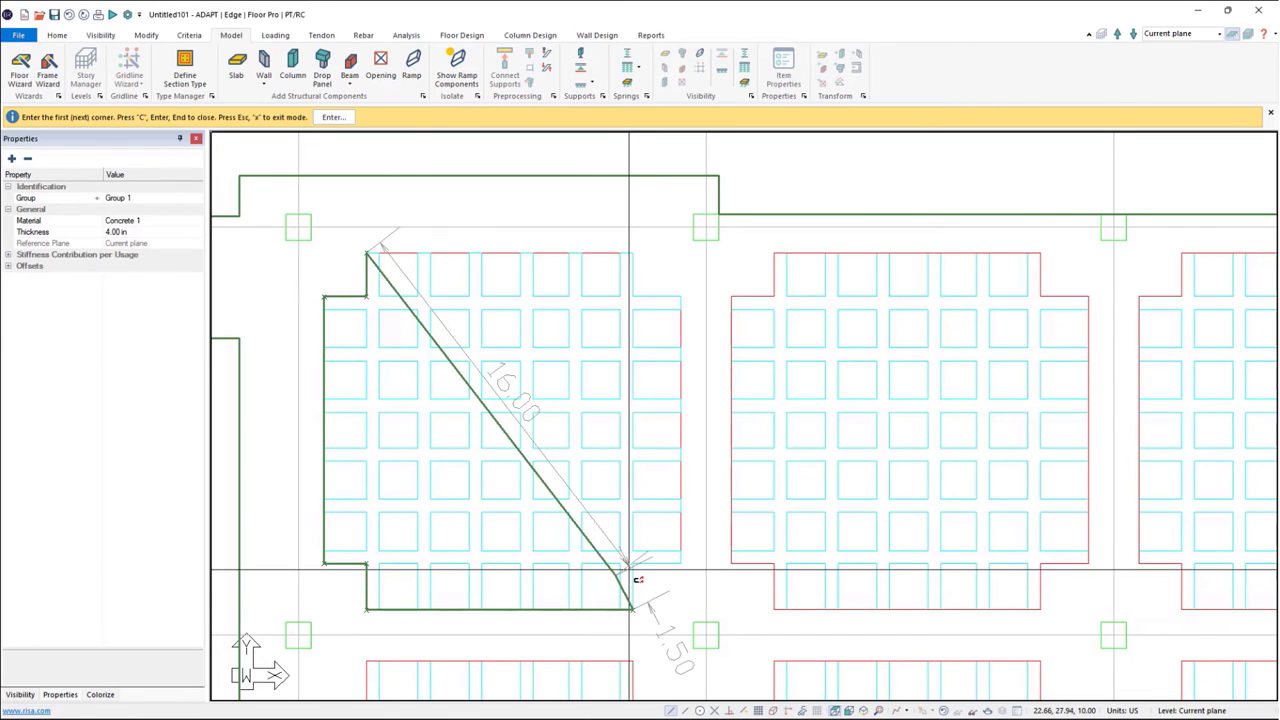
- Trace the right-hand and top steps of the outline and close the slab polygon
click(632, 563)
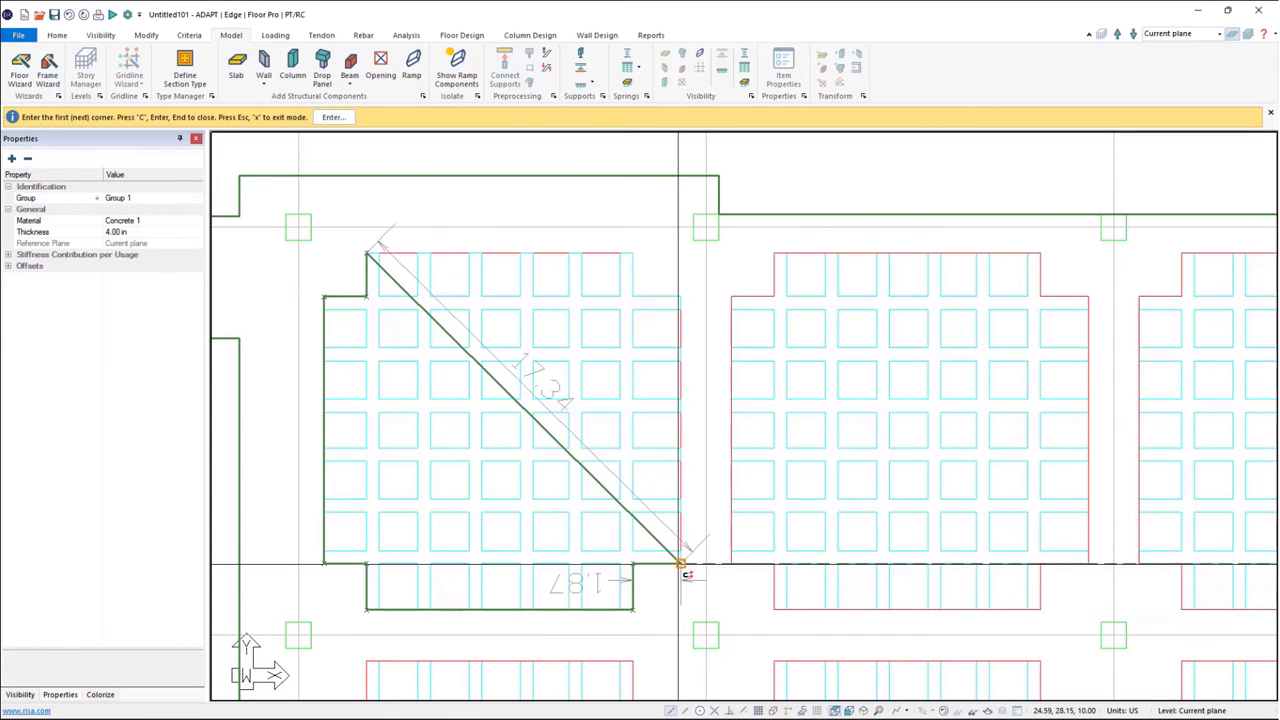
click(680, 563)
click(680, 297)
click(632, 297)
click(632, 255)
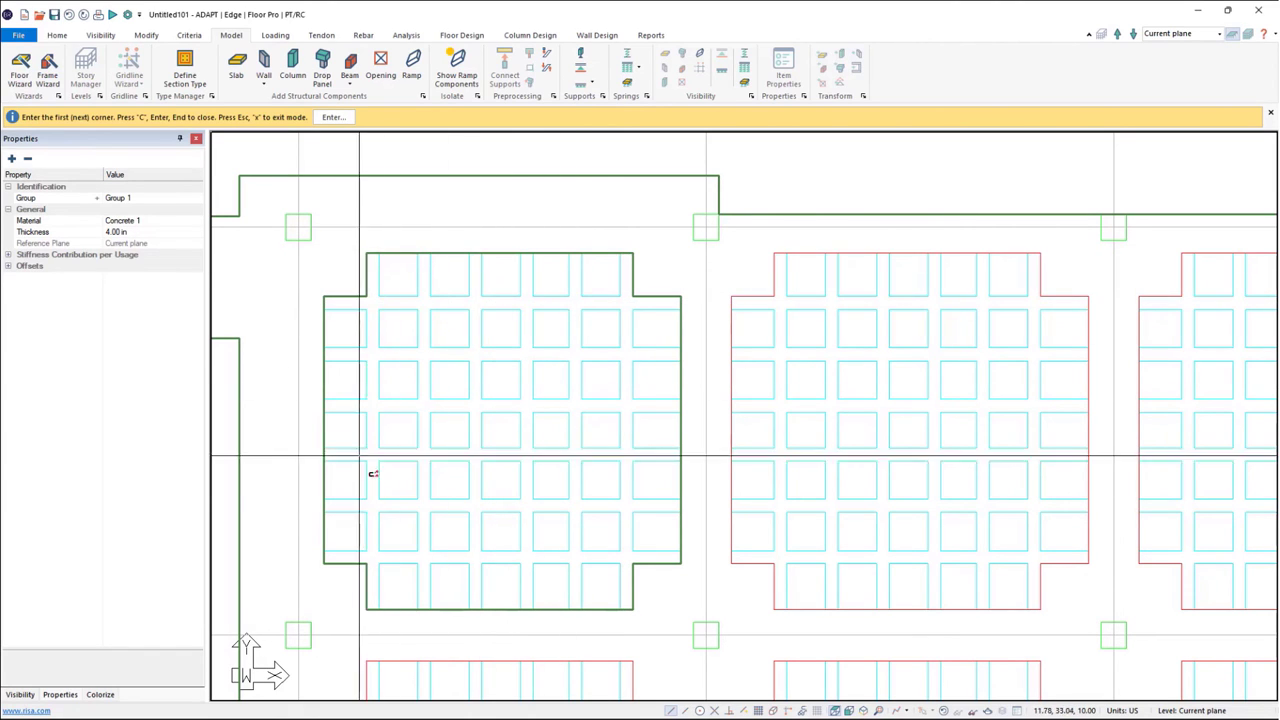
scroll(515, 466, down, 1)
right_click(437, 403)
- Finish the slab outline, then set up a new beam 6 in wide and 4 in deep with 4 in end offsets
click(462, 404)
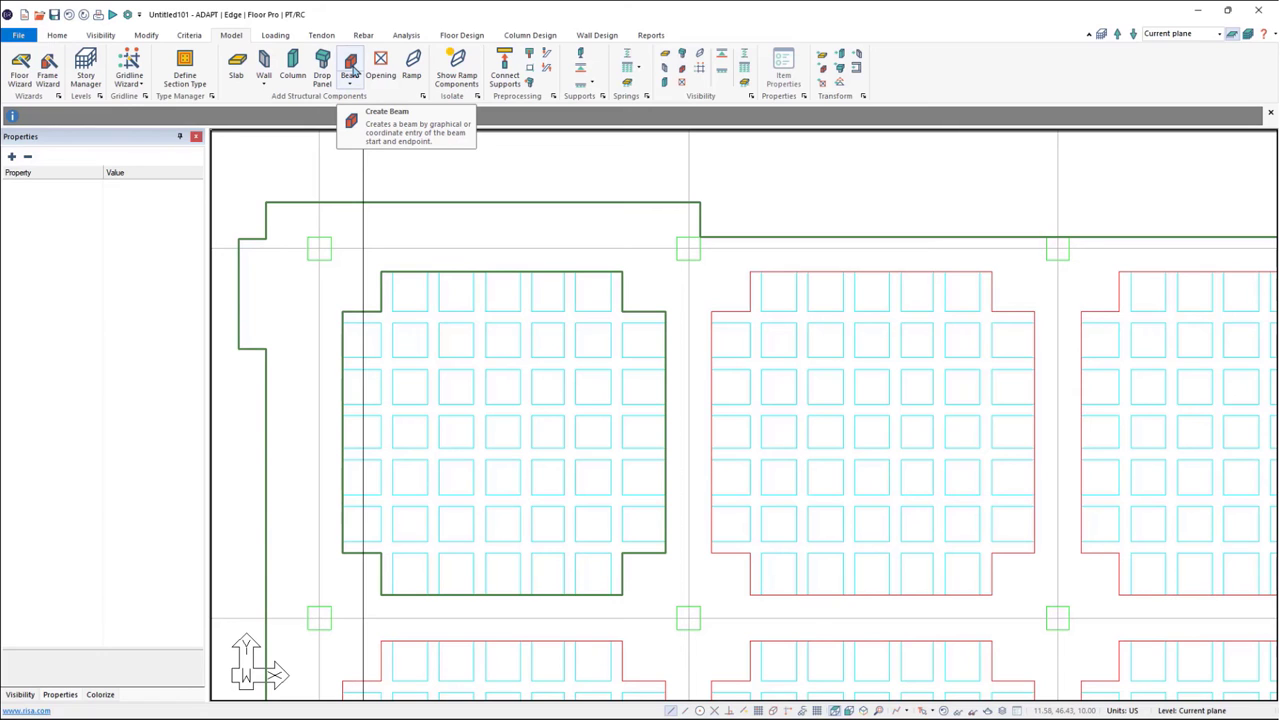
click(352, 68)
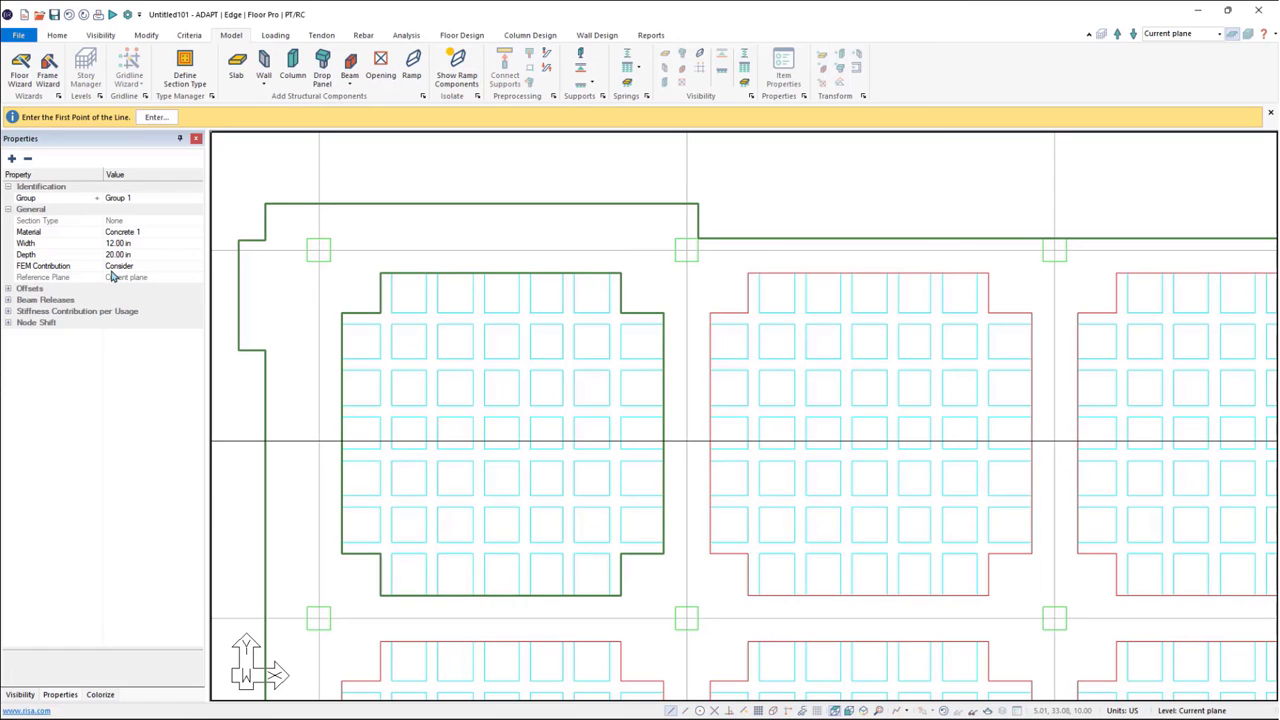
click(127, 244)
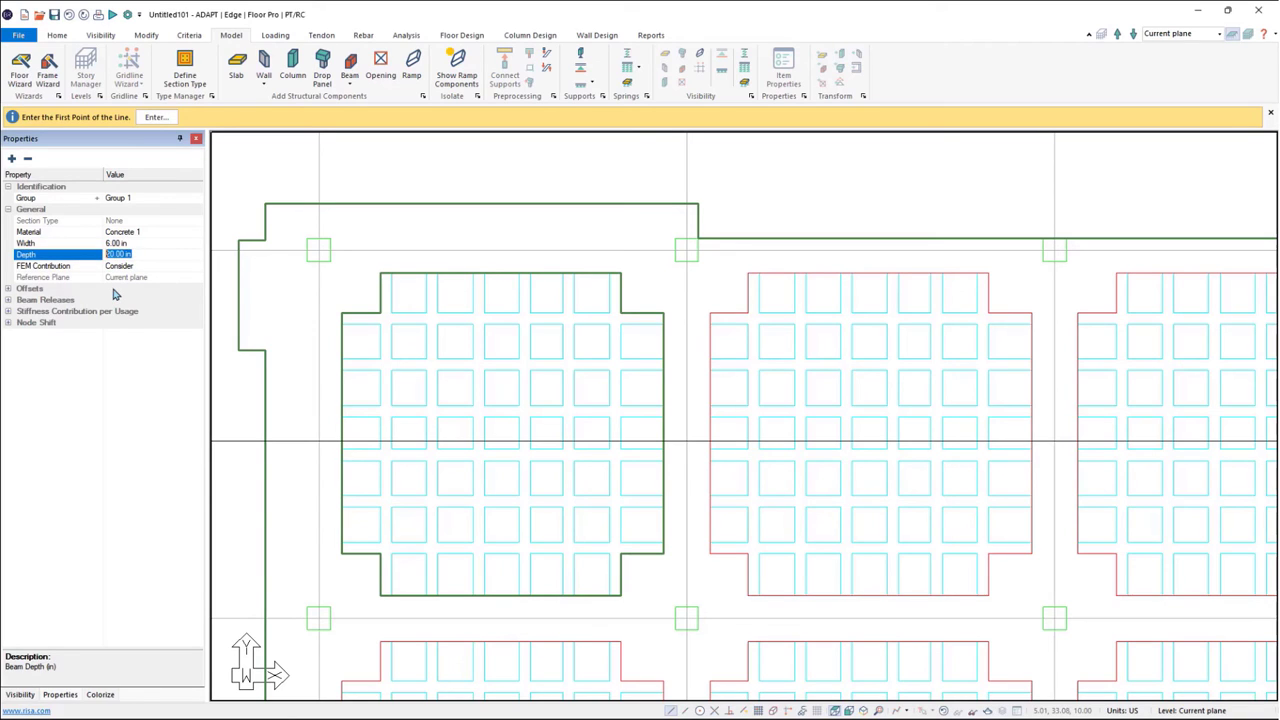
key(Return)
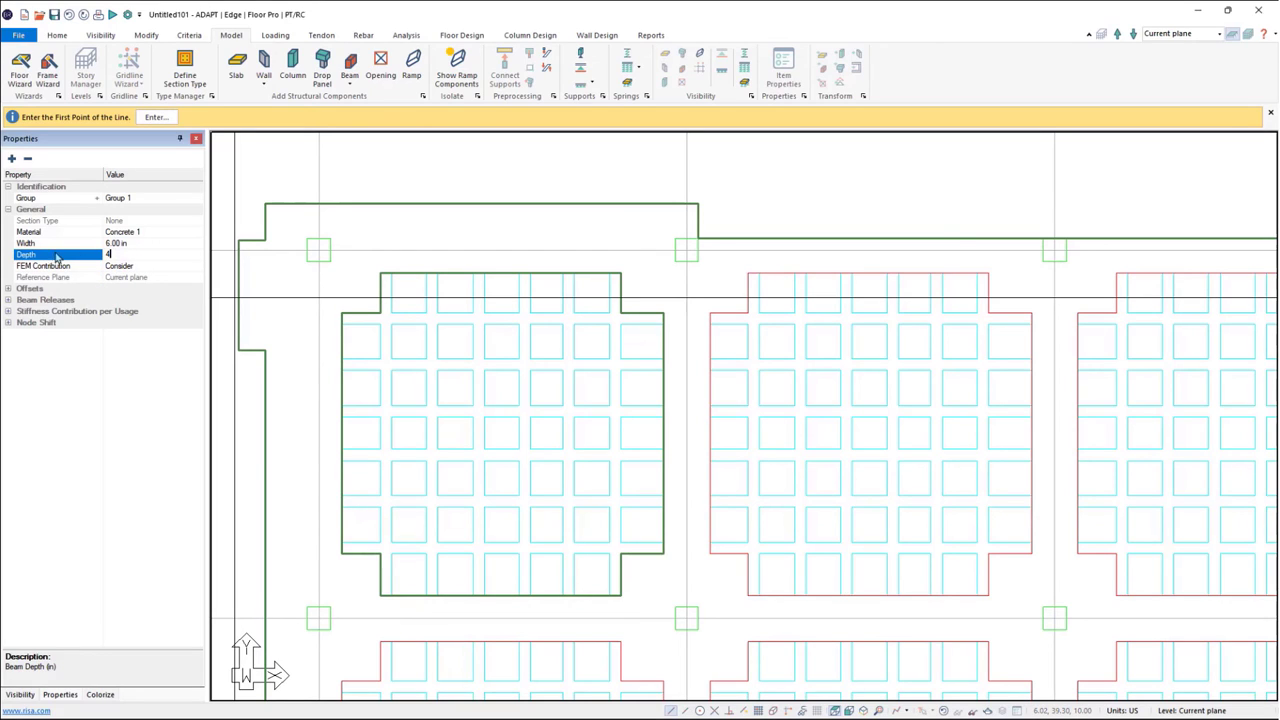
click(8, 289)
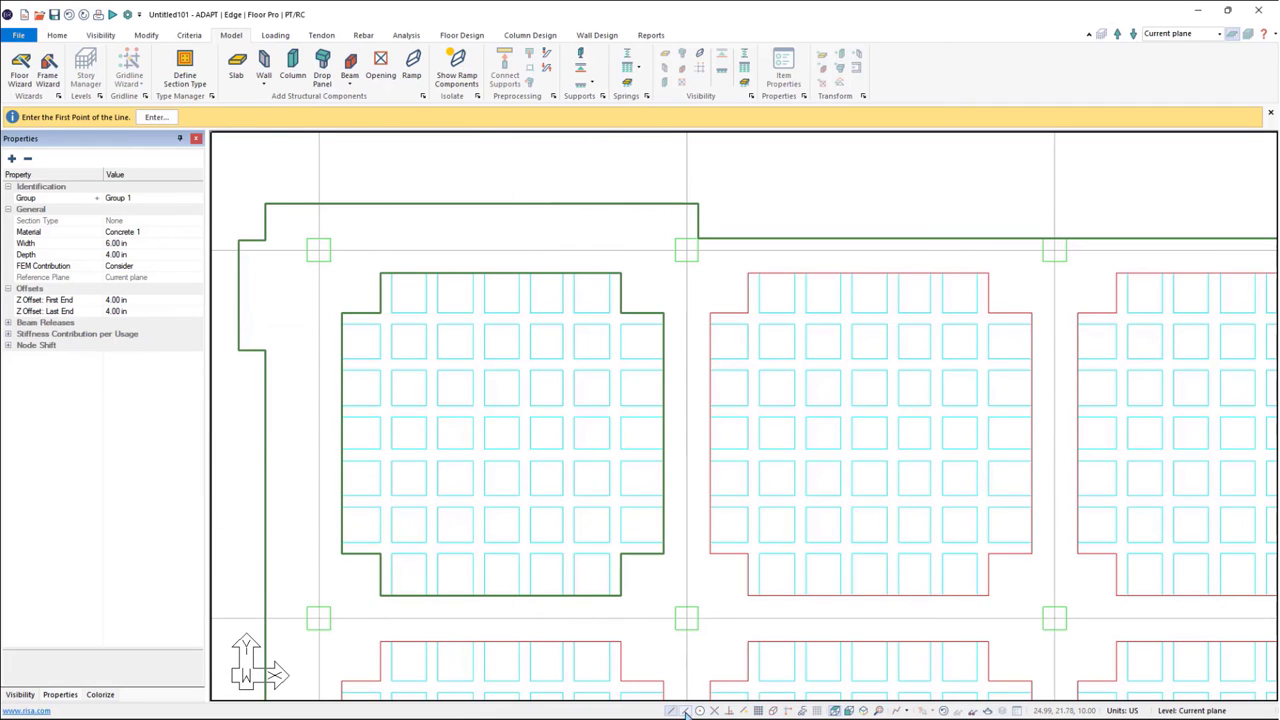
- Draw a horizontal rib beam across the slab from its left edge
click(342, 318)
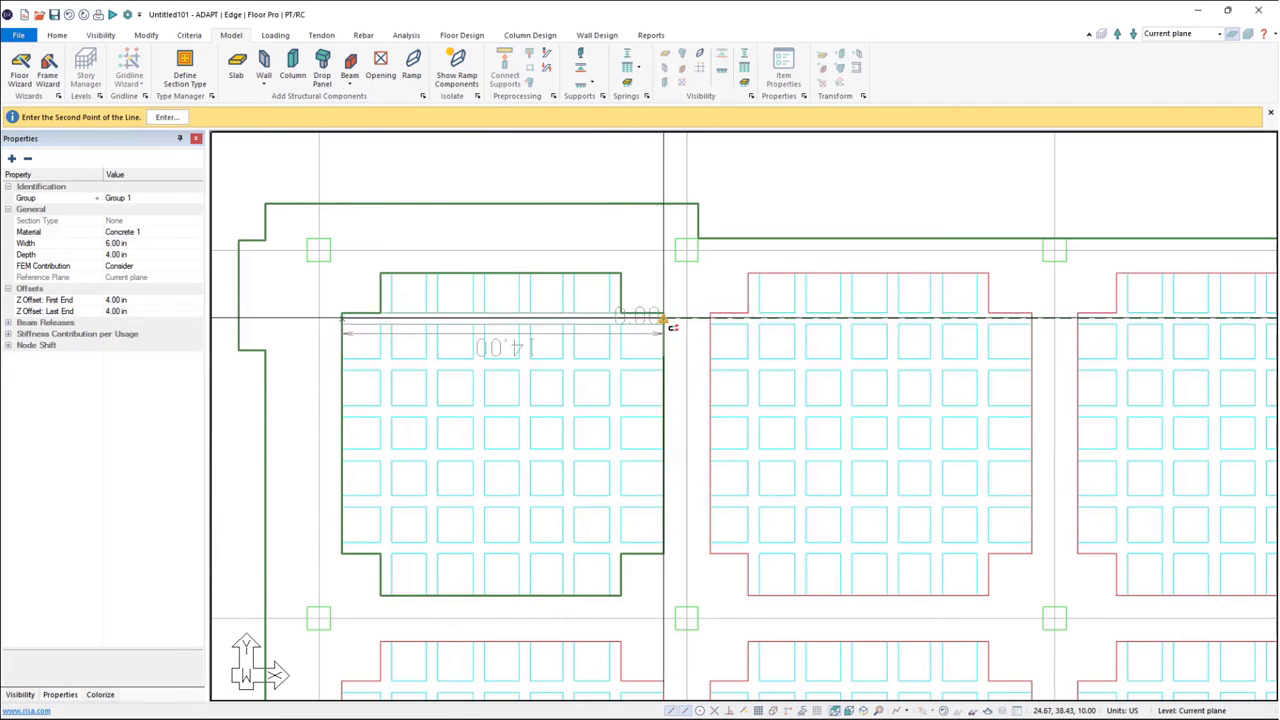
right_click(414, 337)
click(417, 345)
key(Escape)
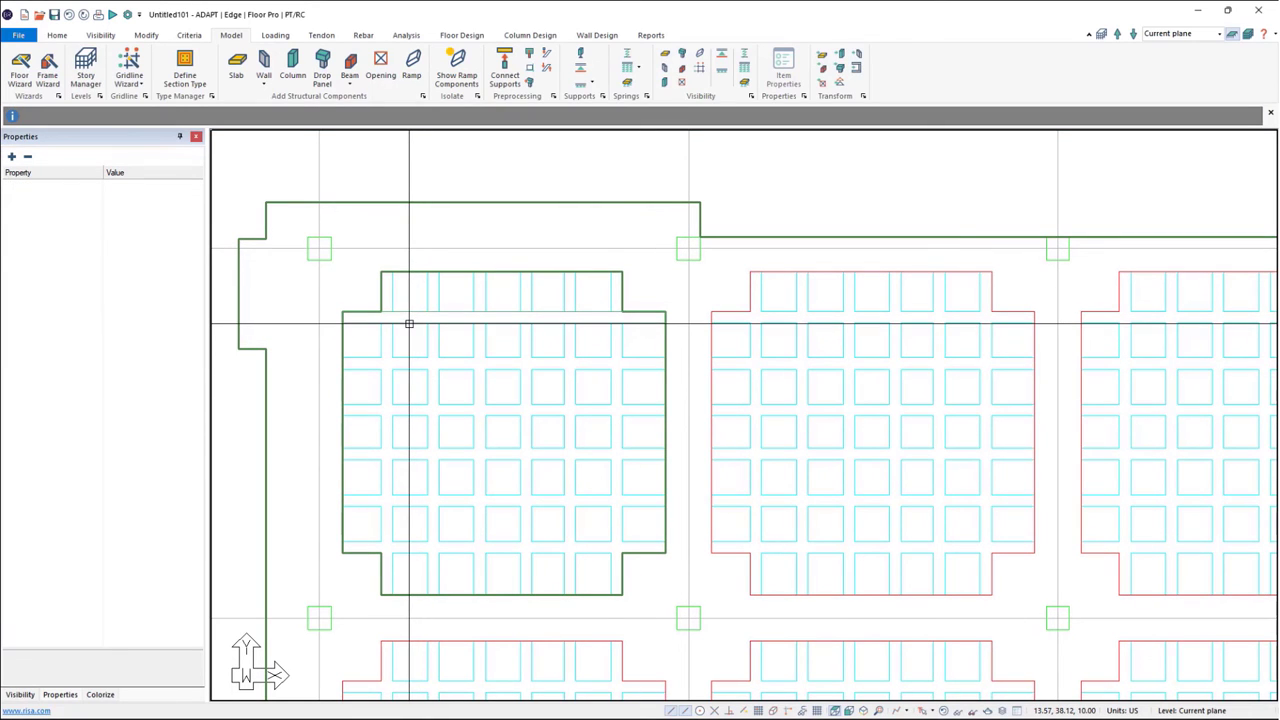
- Select Beam 1 and duplicate it down the bay between each row of coffers
click(409, 323)
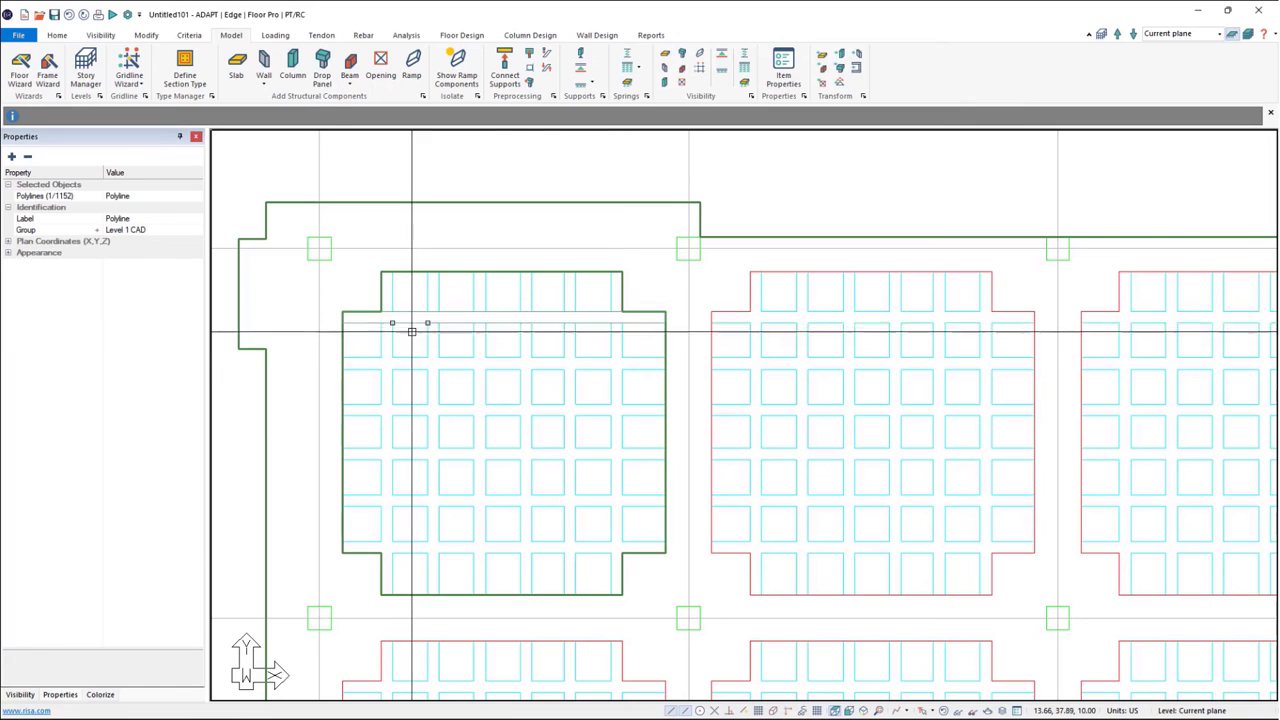
click(413, 339)
click(413, 339)
click(413, 339)
click(413, 339)
click(413, 339)
click(413, 339)
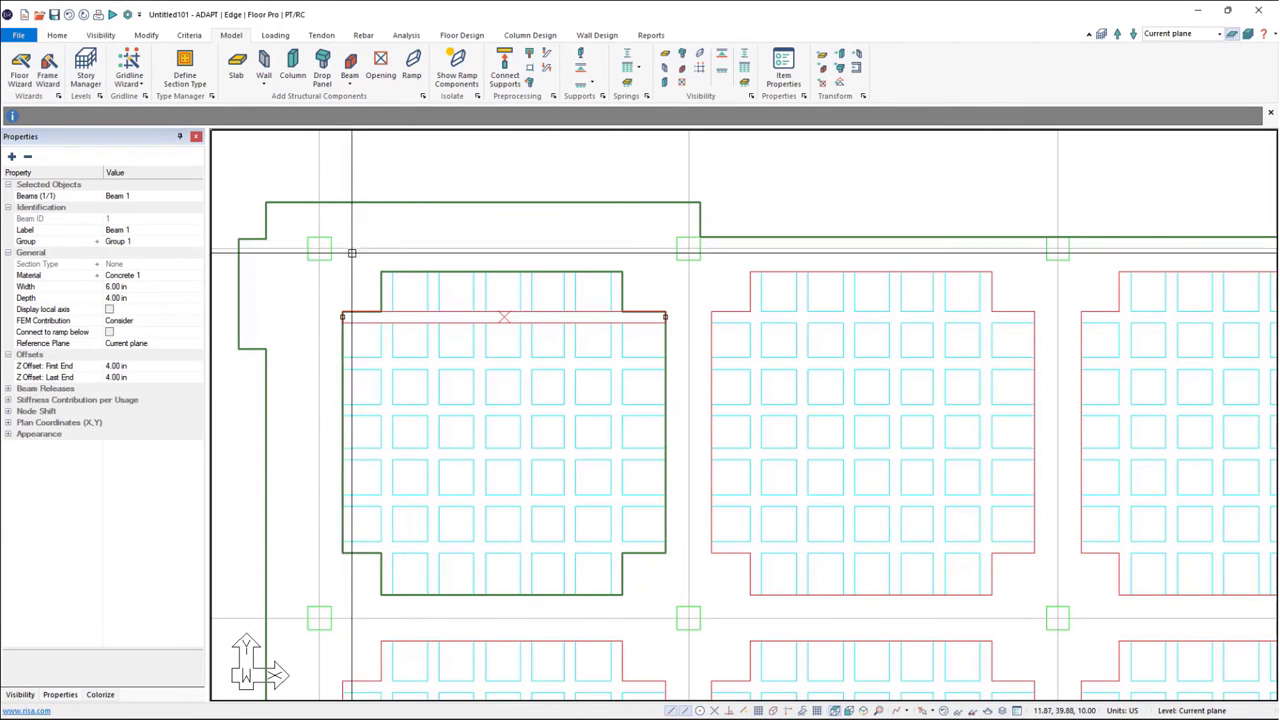
click(147, 35)
click(205, 66)
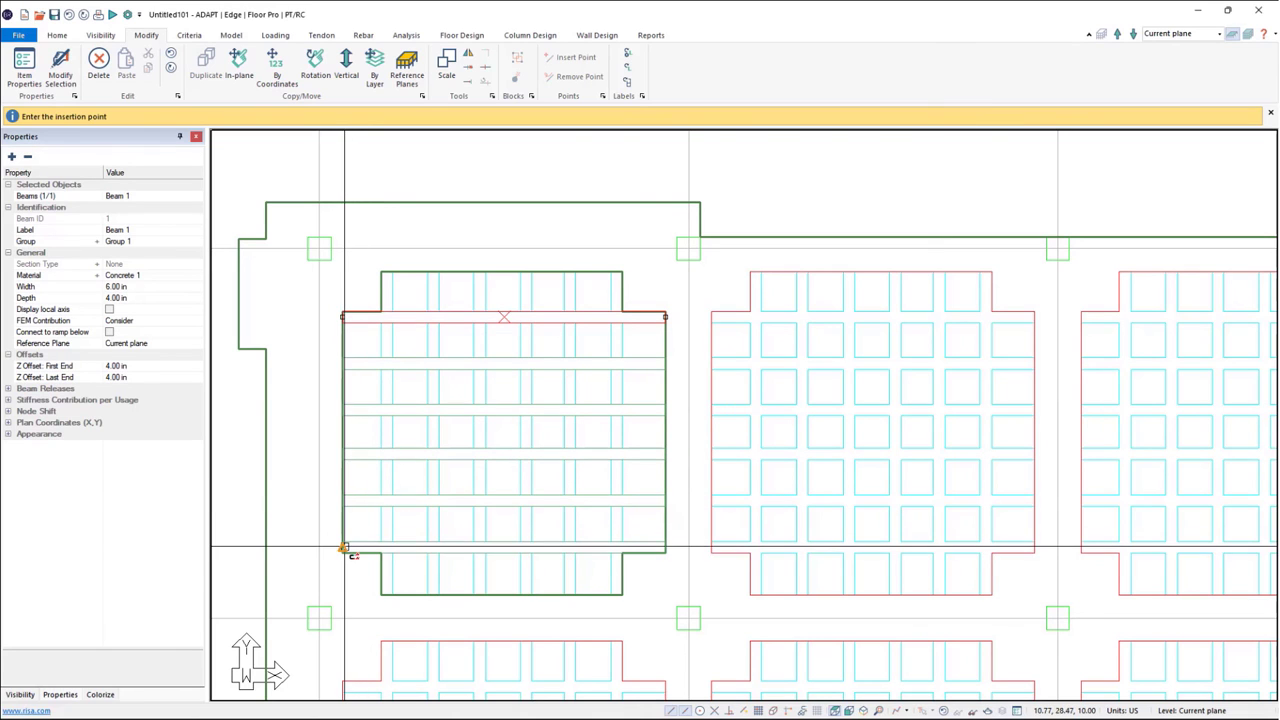
right_click(440, 343)
click(470, 362)
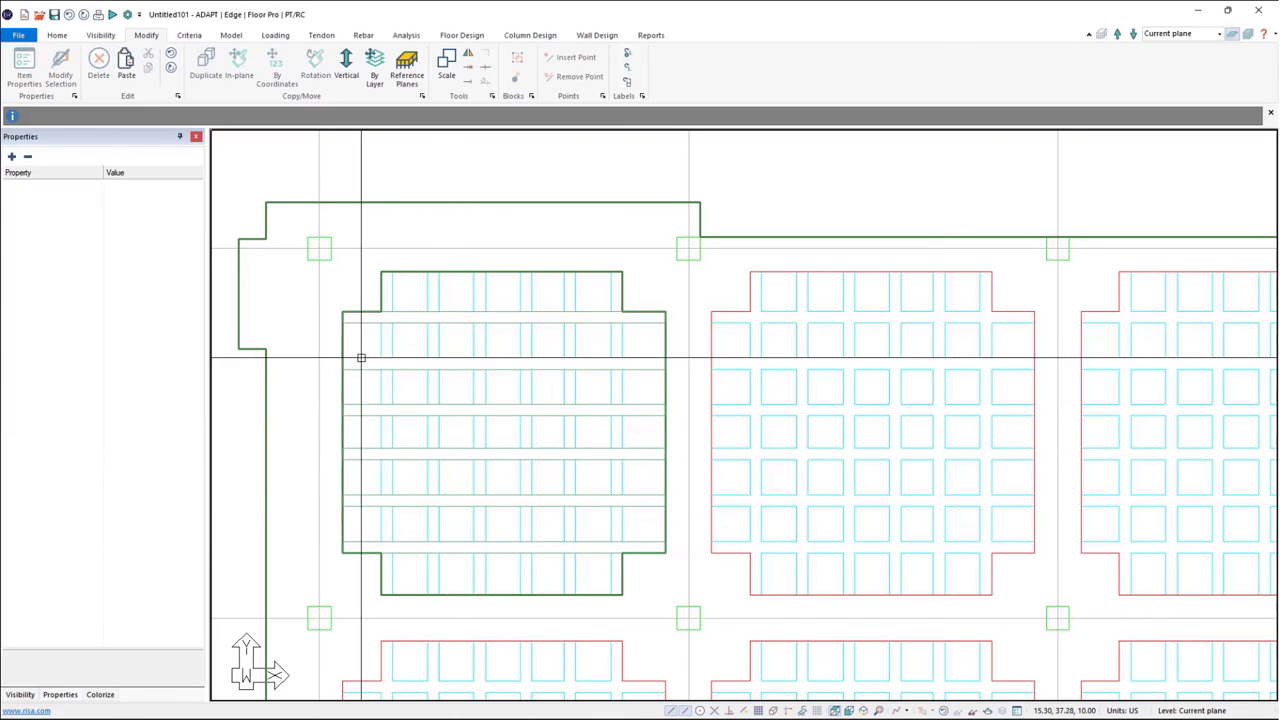
- Draw a vertical rib beam from the slab's top-left corner down its left edge
click(230, 38)
click(352, 72)
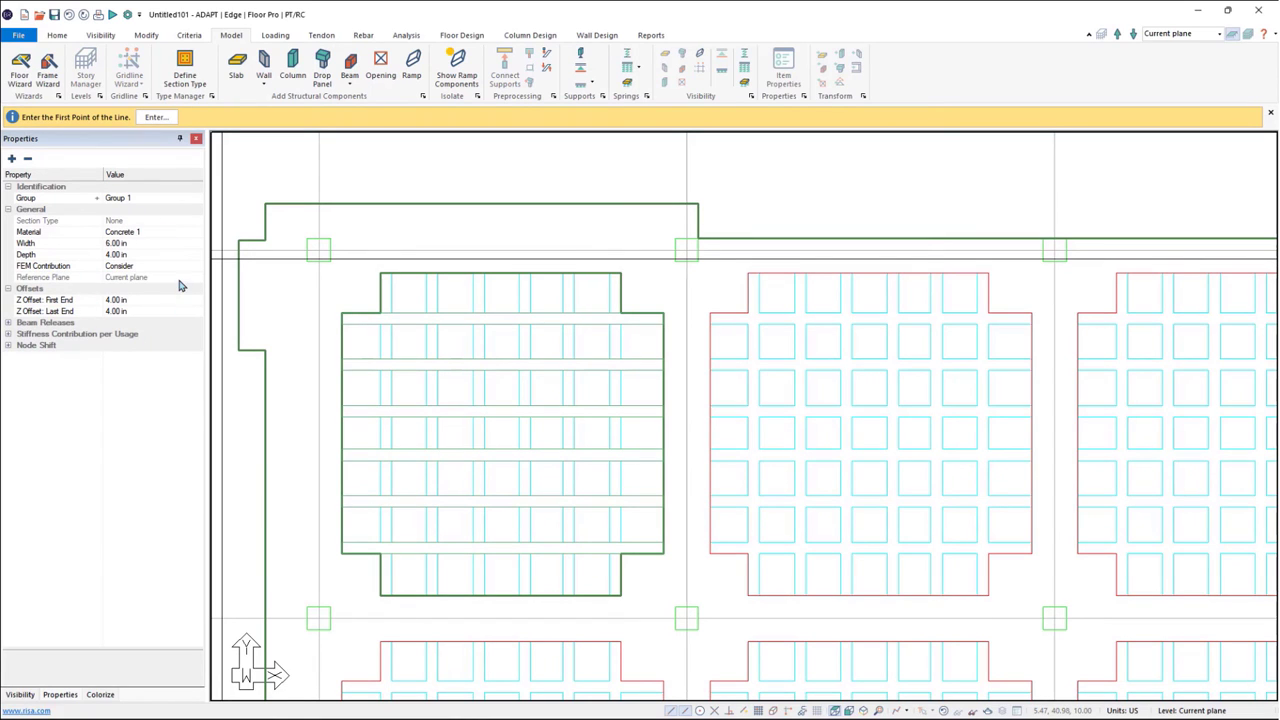
click(385, 597)
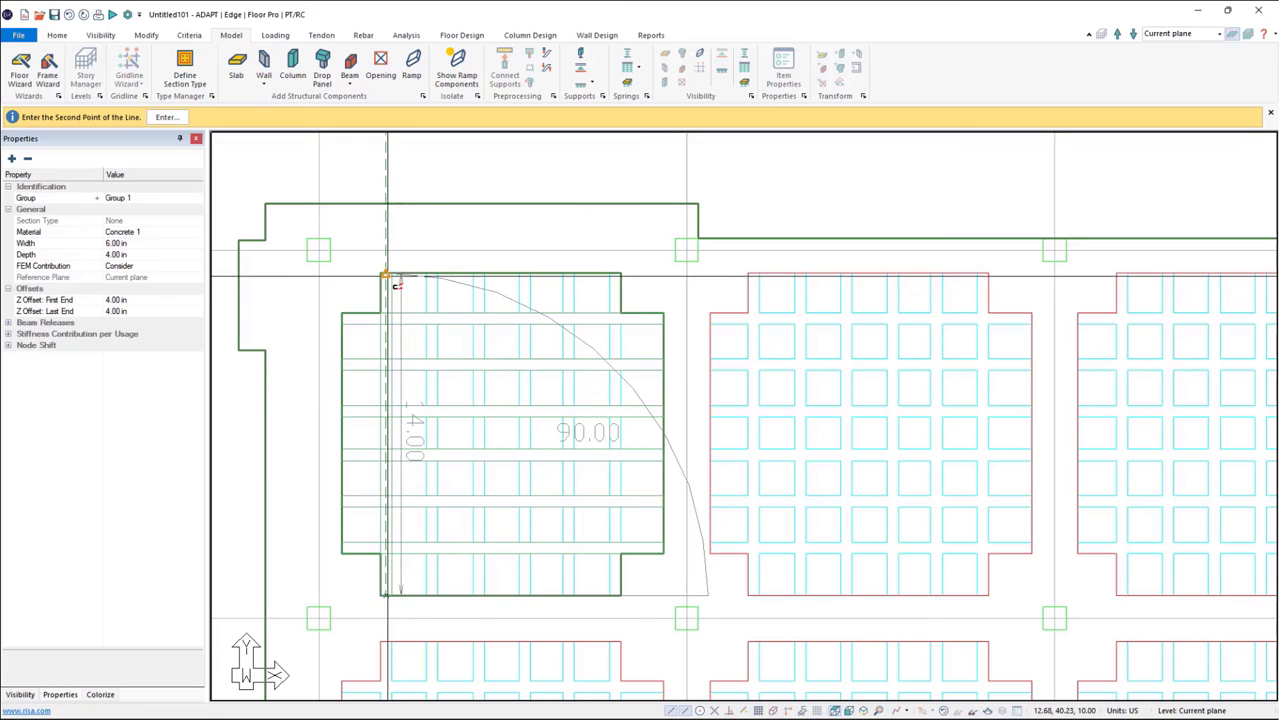
right_click(394, 323)
click(405, 336)
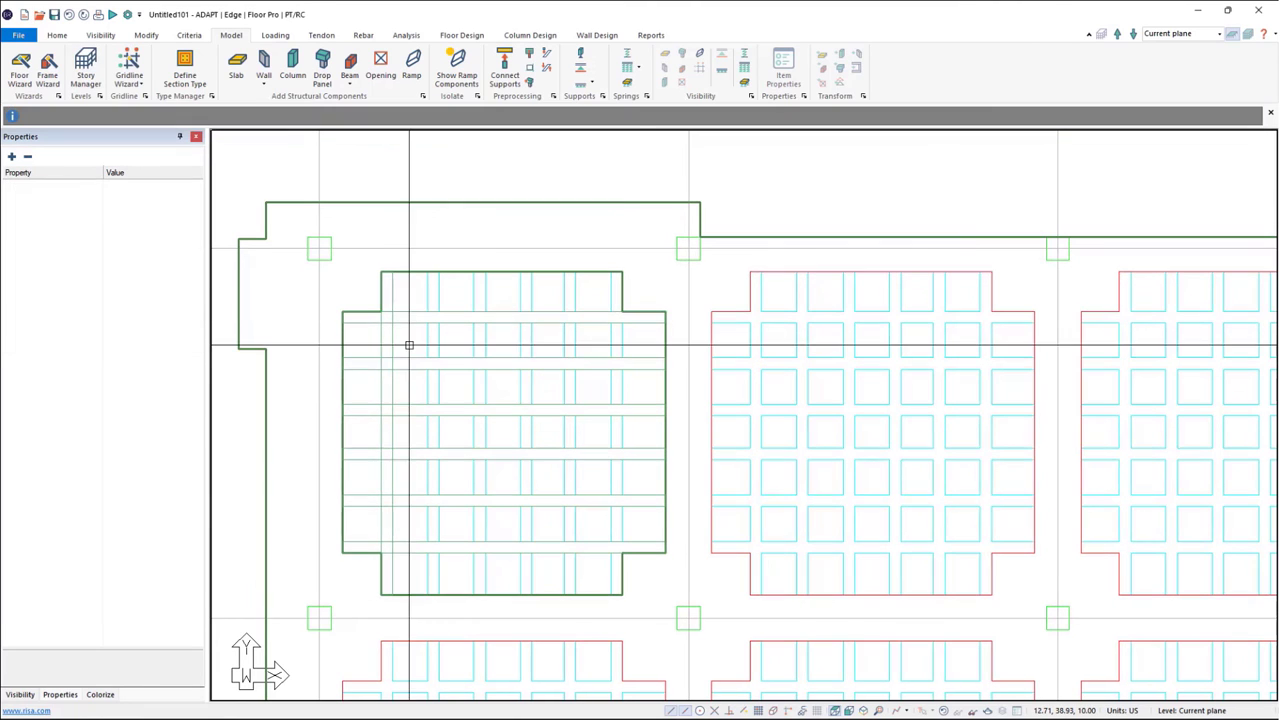
- Duplicate vertical Beam 7 across the bay to complete the rib grid, then zoom out to the whole floor
click(385, 341)
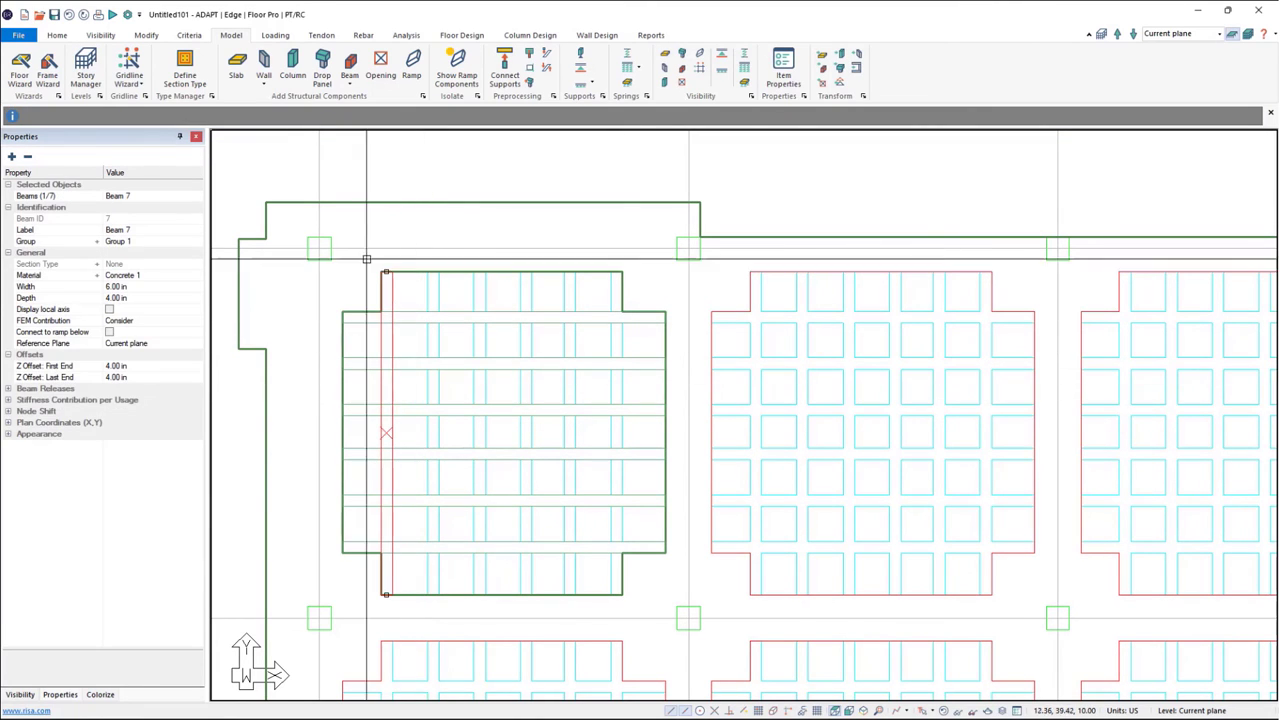
click(148, 36)
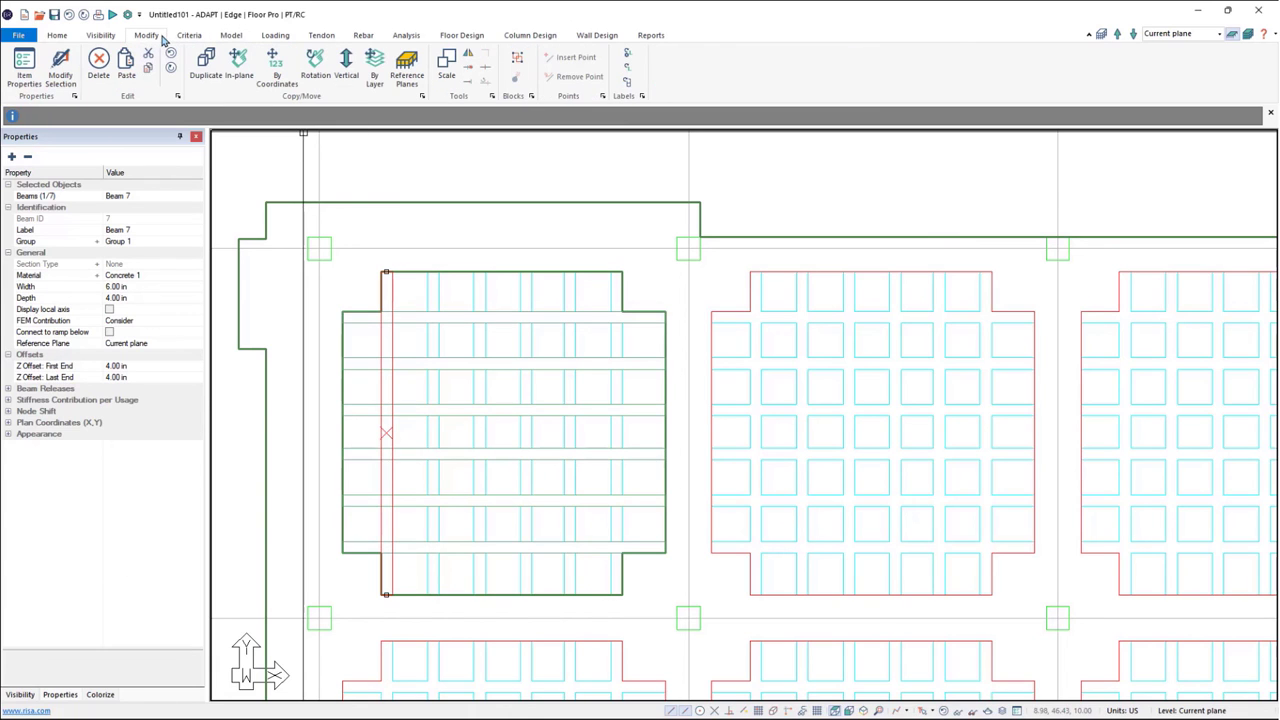
click(210, 64)
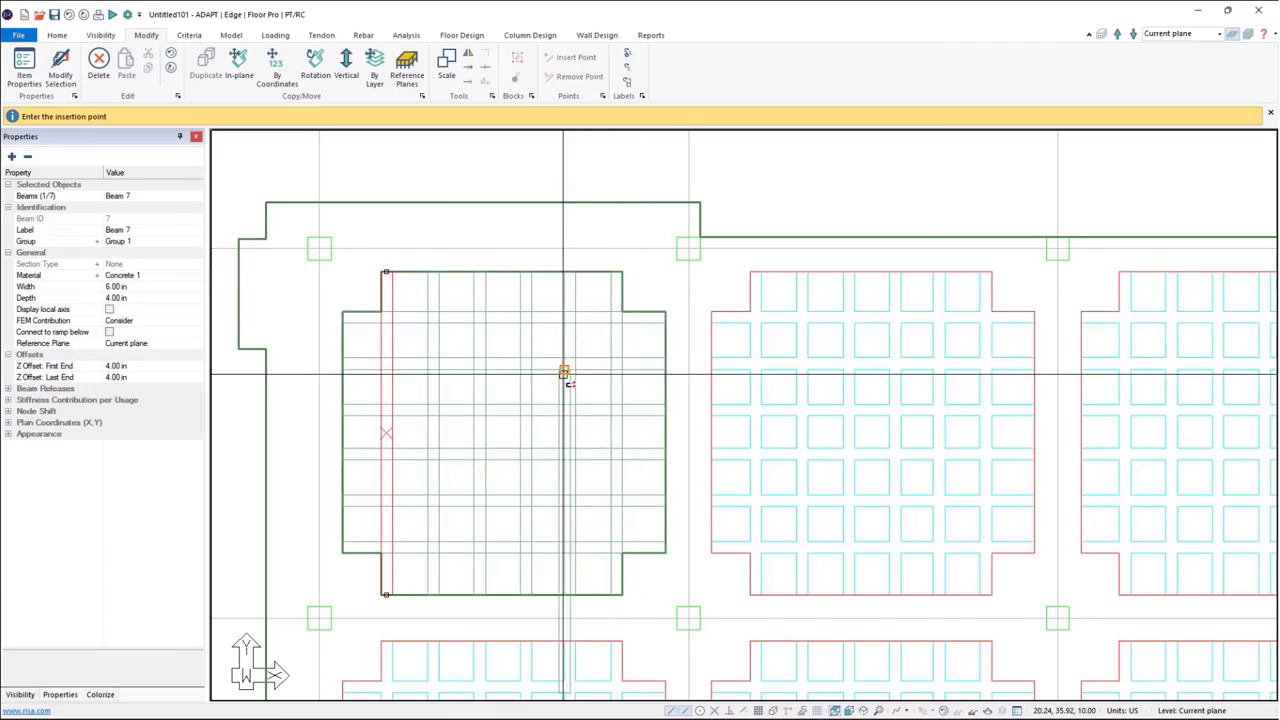
scroll(520, 340, down, 2)
right_click(510, 316)
click(523, 311)
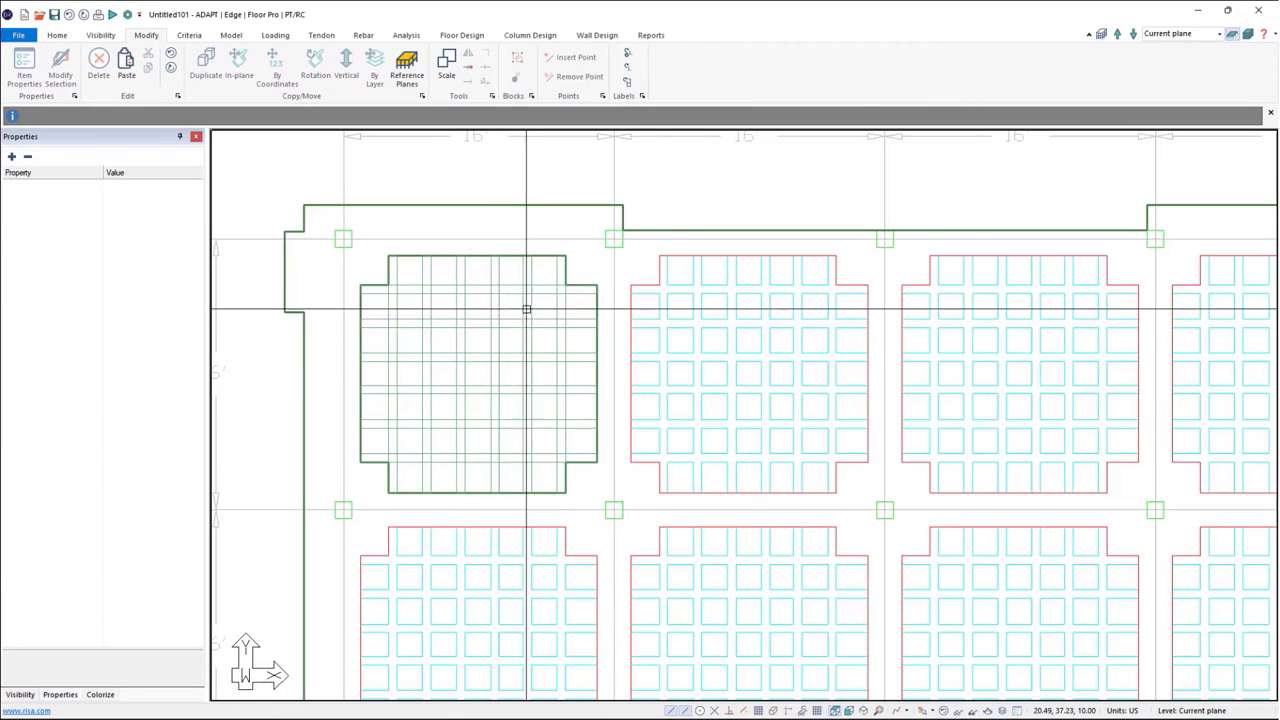
scroll(523, 303, down, 1)
middle_drag(770, 571, 769, 509)
scroll(754, 486, down, 2)
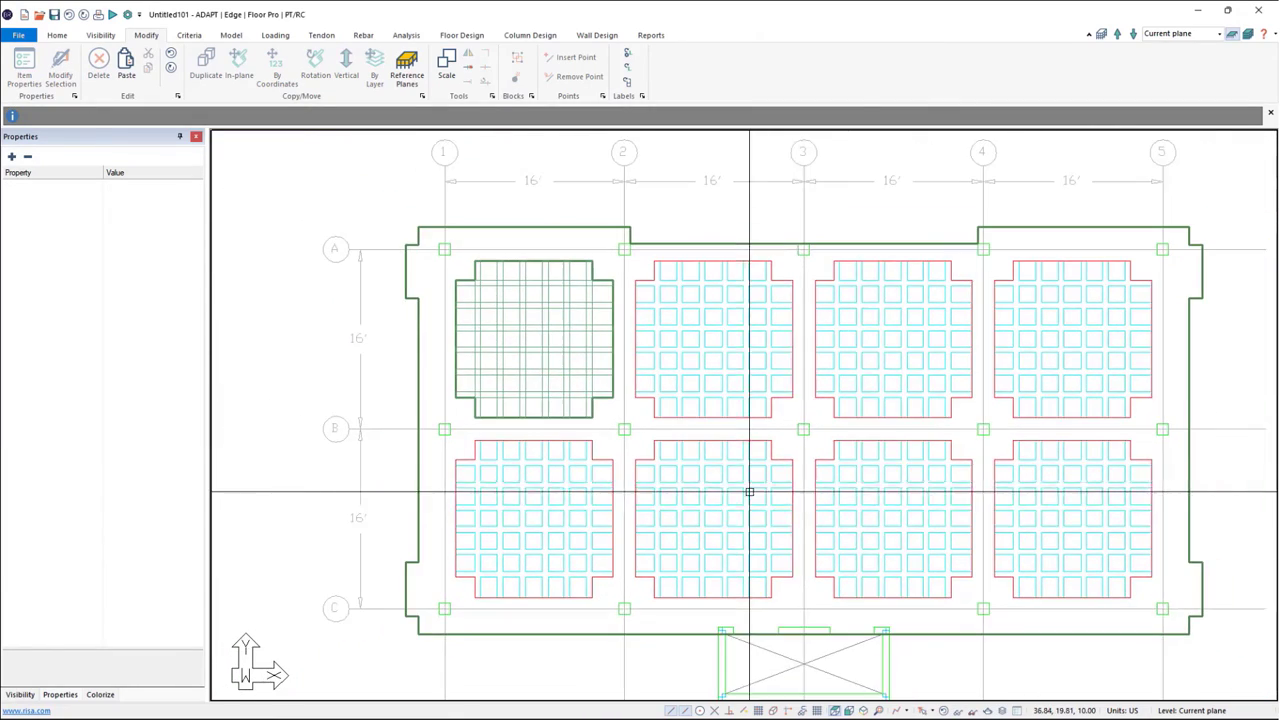
- Select all beams by type plus the slab outline, and turn the outline into Slab Region 2
click(920, 711)
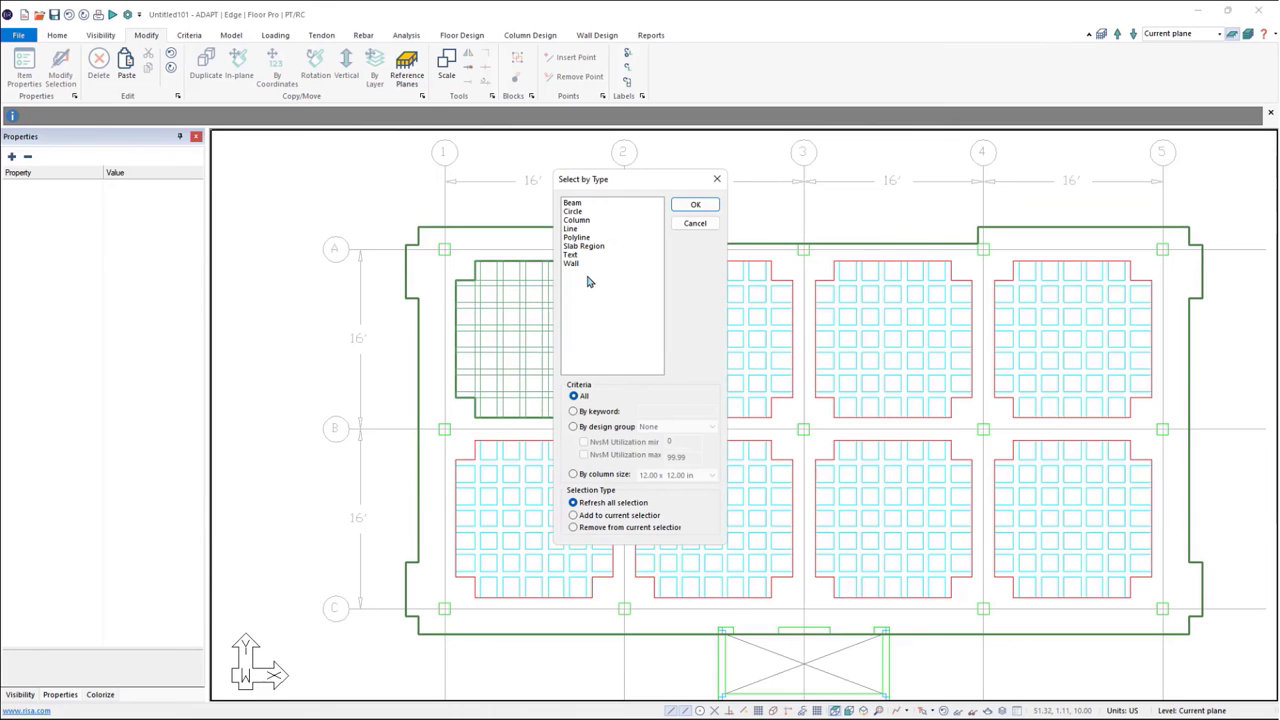
click(692, 207)
scroll(508, 272, up, 3)
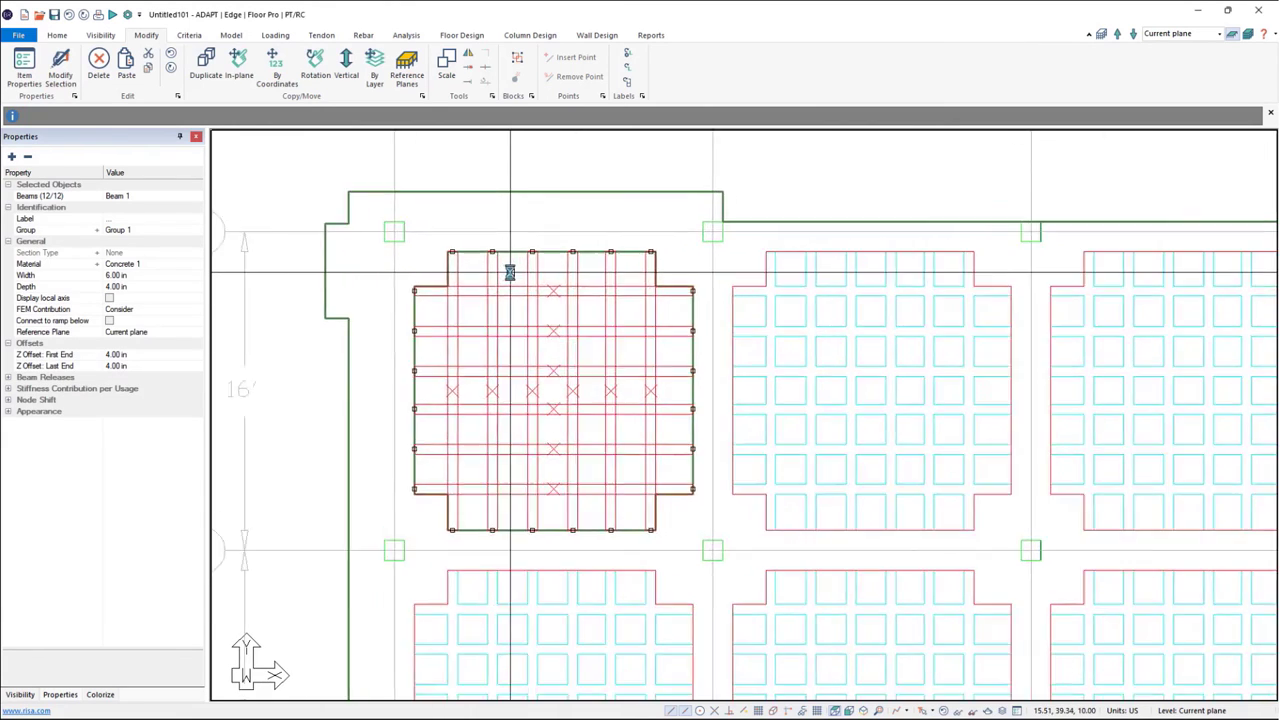
scroll(510, 272, up, 1)
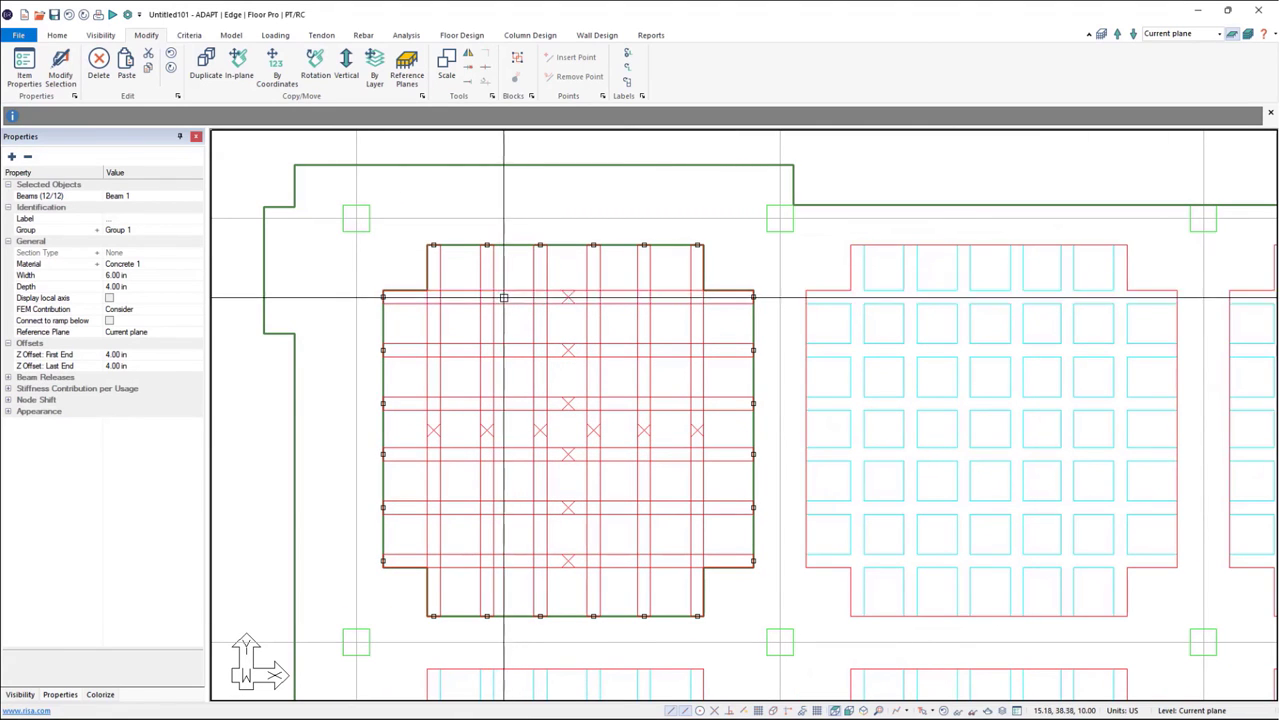
click(512, 245)
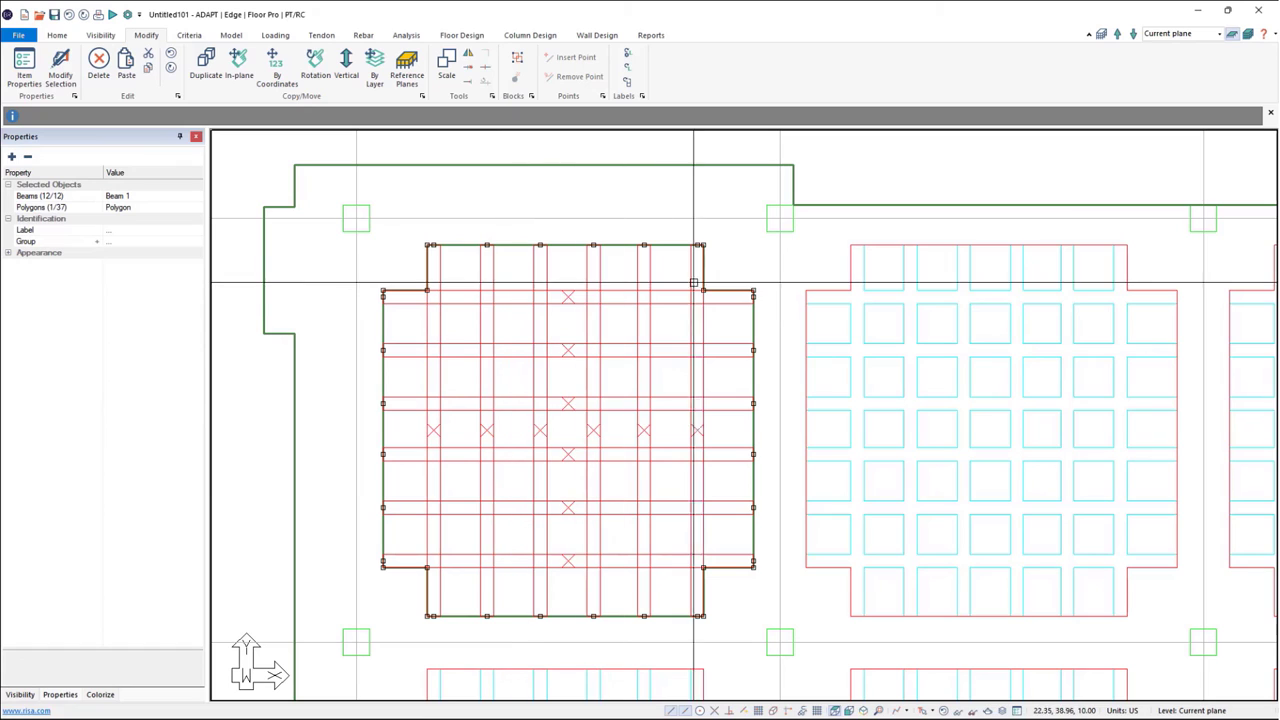
click(131, 219)
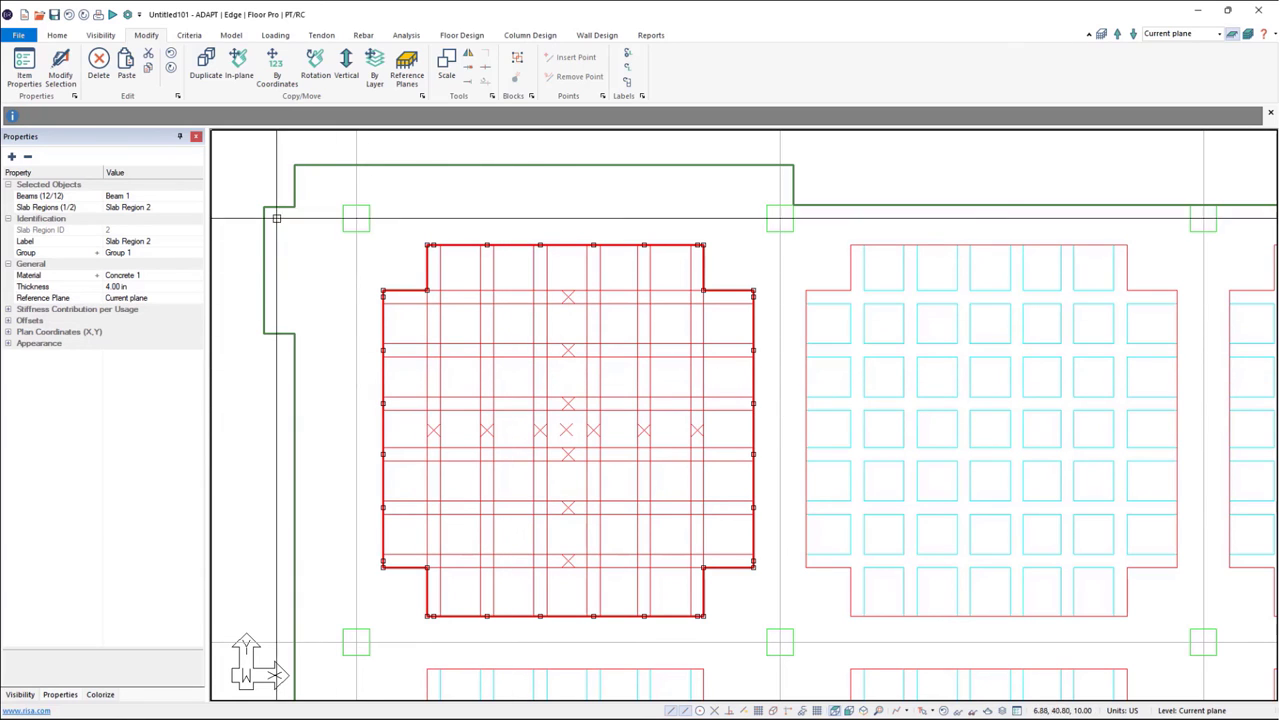
- Duplicate the ribbed bay from its corner base point into each of the other bays
click(206, 62)
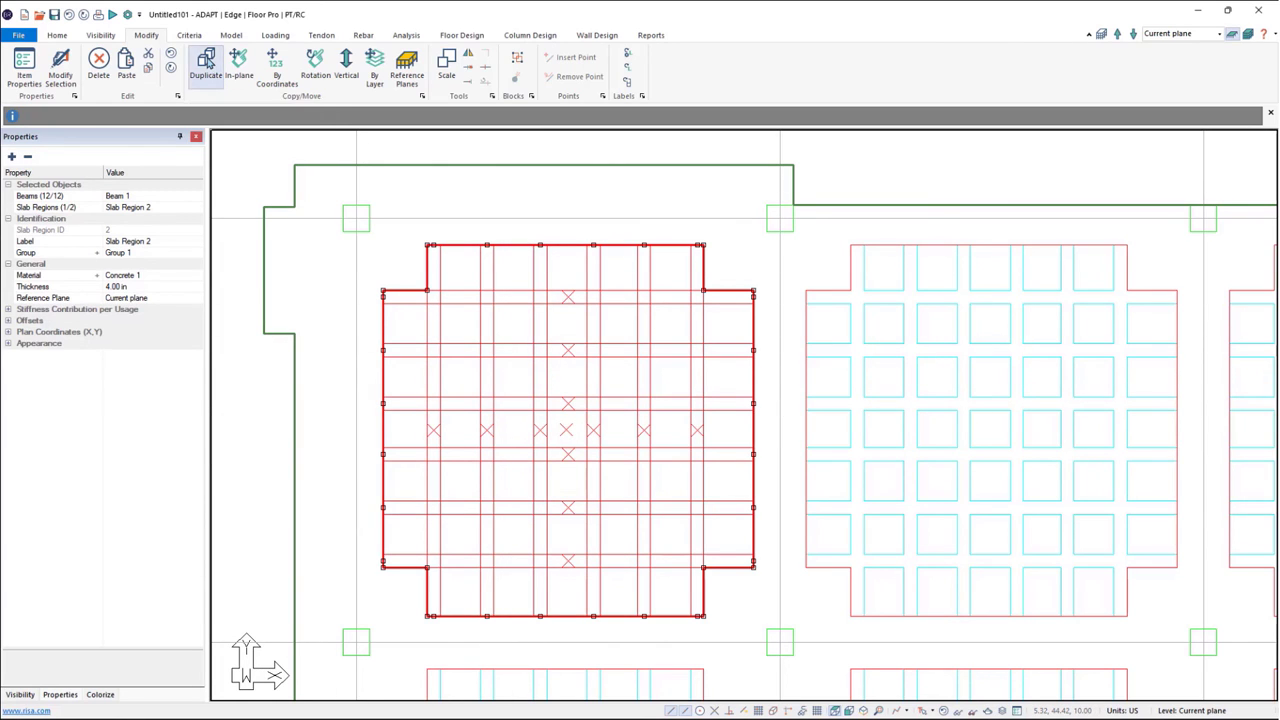
click(370, 232)
middle_drag(790, 232, 820, 260)
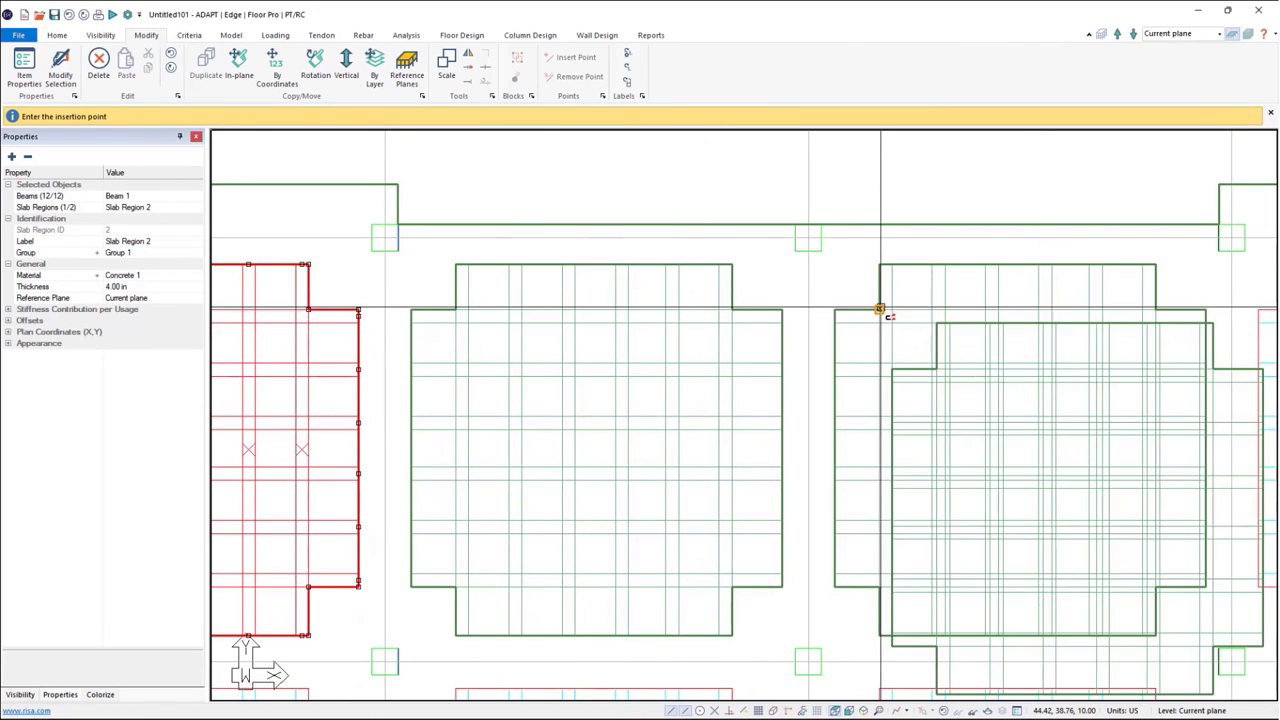
middle_drag(886, 309, 634, 306)
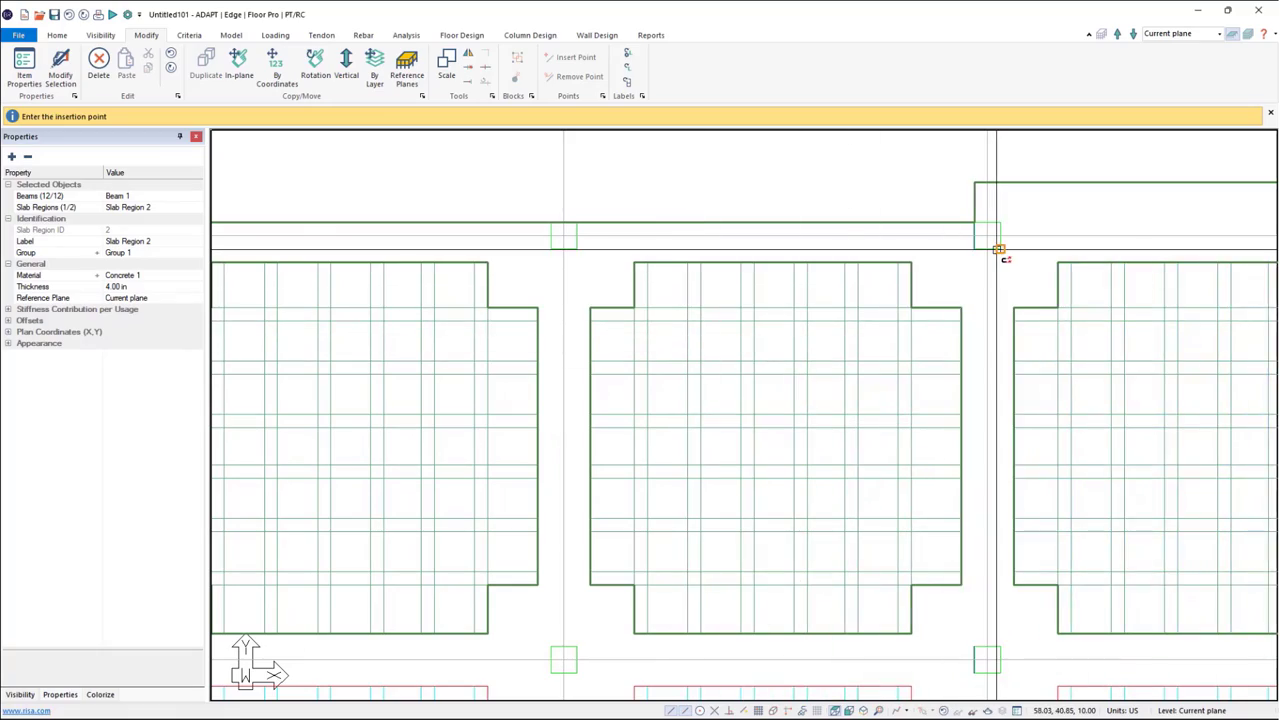
scroll(862, 298, down, 3)
scroll(571, 371, up, 2)
scroll(393, 388, up, 3)
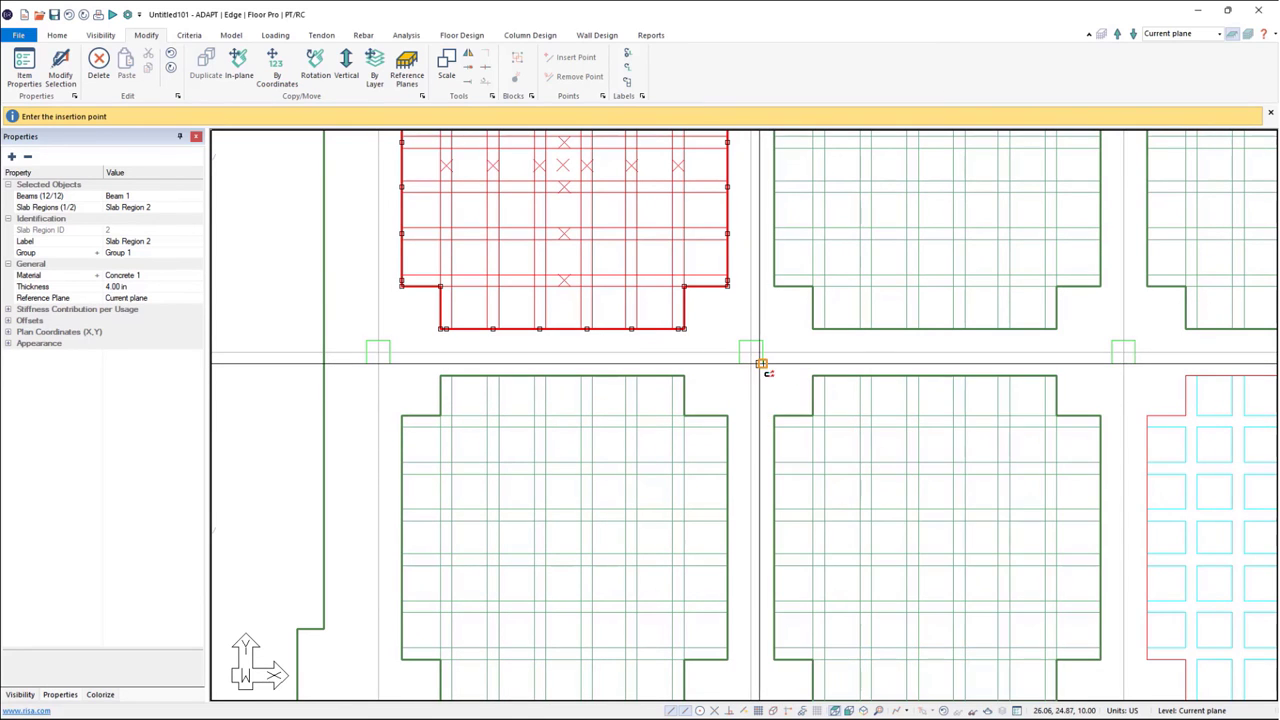
scroll(263, 394, up, 2)
scroll(598, 375, down, 2)
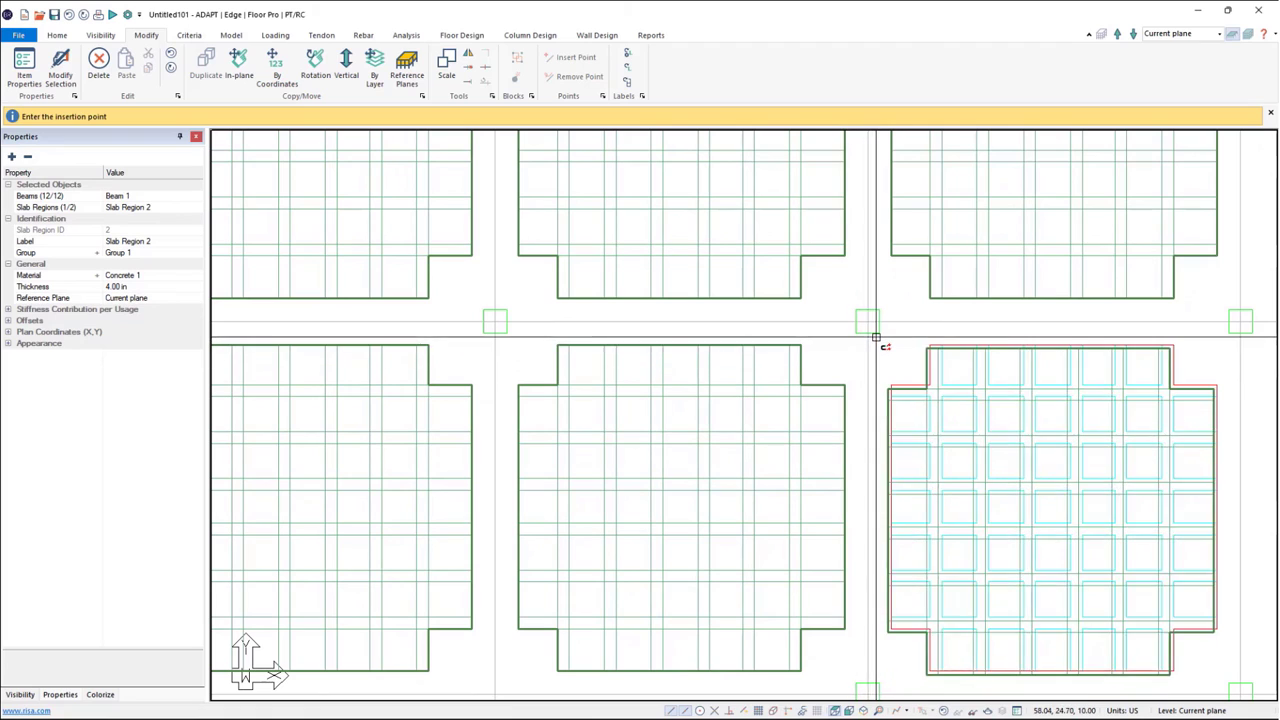
scroll(733, 355, down, 2)
scroll(733, 355, down, 1)
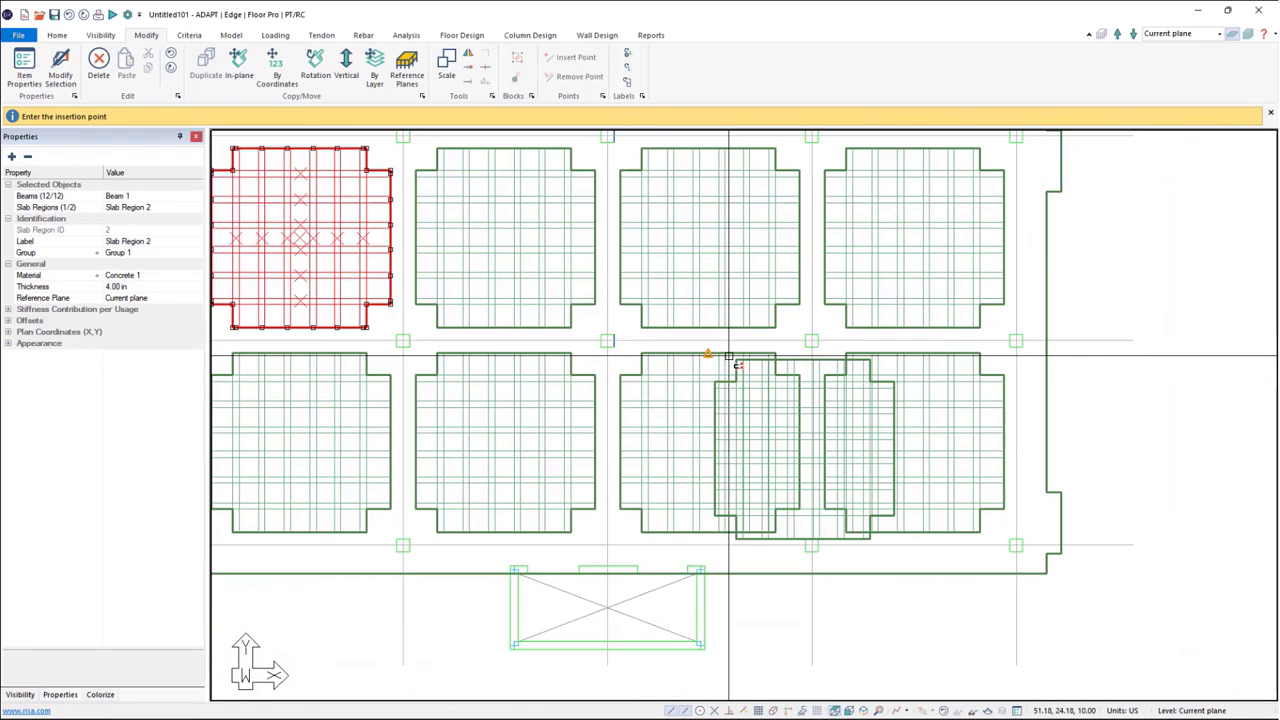
right_click(620, 375)
click(650, 383)
- Preview the eight ribbed bays in the 3D viewer, then close it
scroll(671, 480, down, 3)
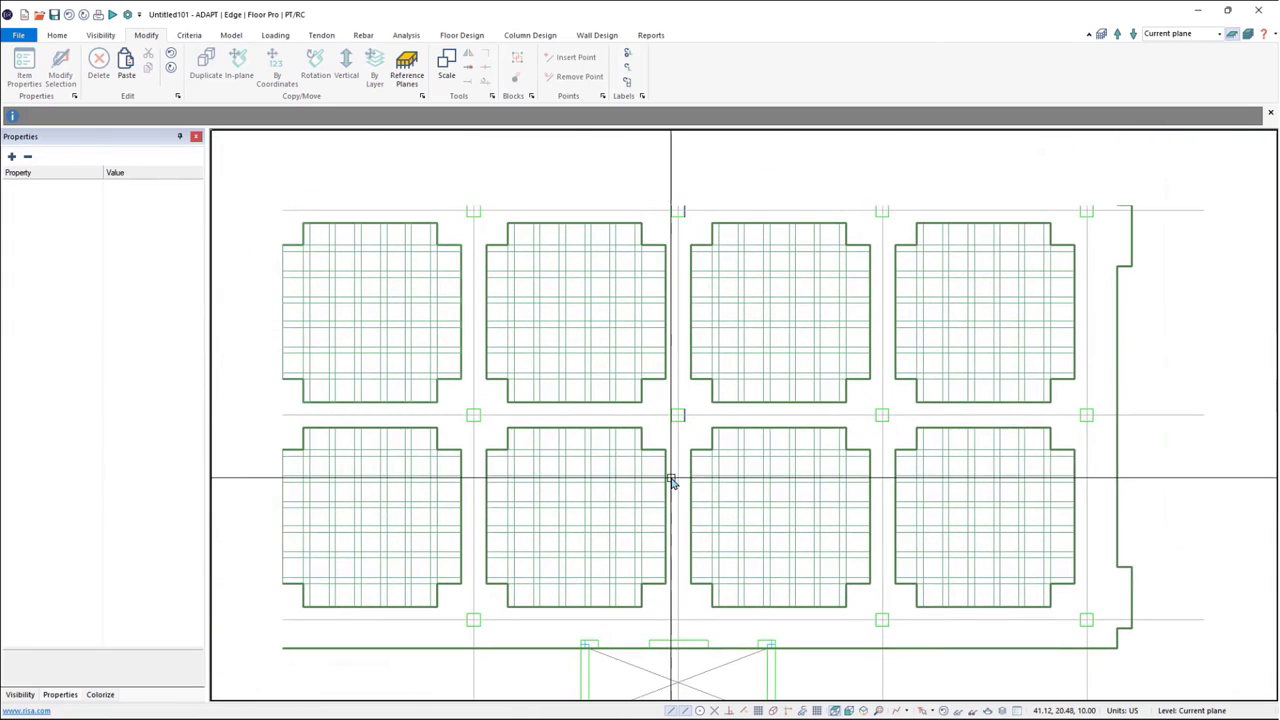
scroll(668, 478, down, 2)
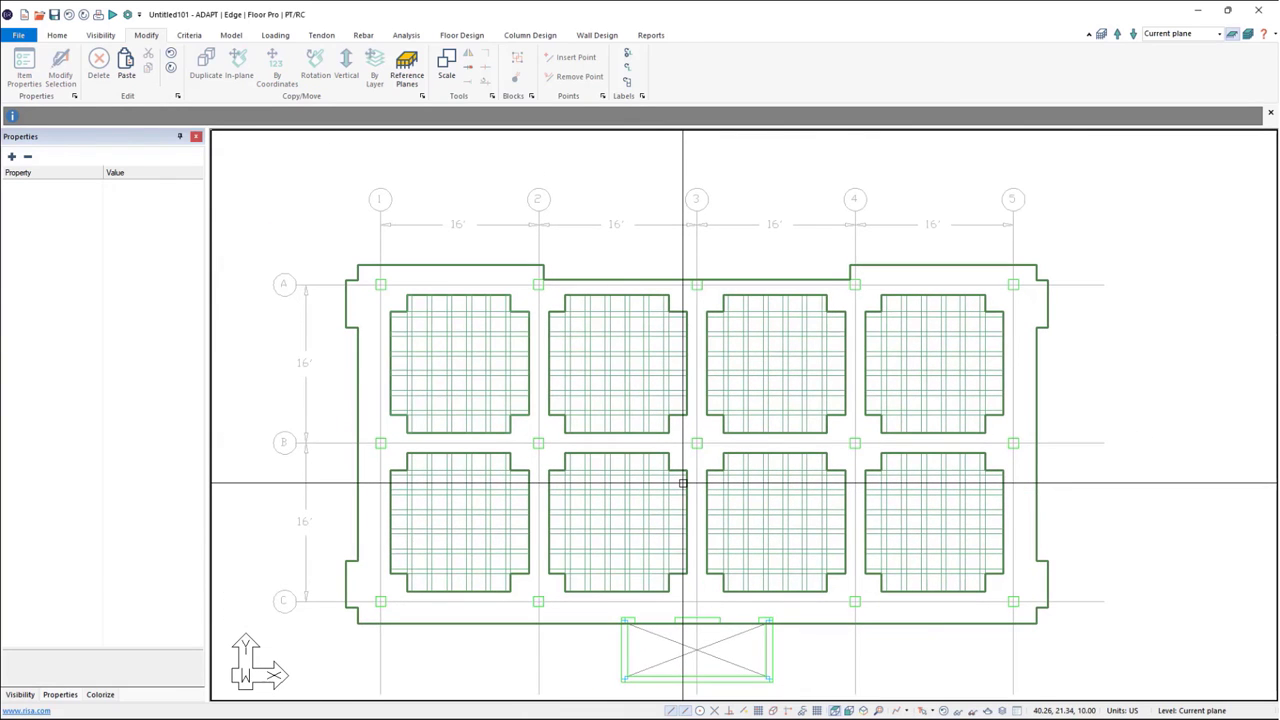
middle_drag(683, 483, 690, 478)
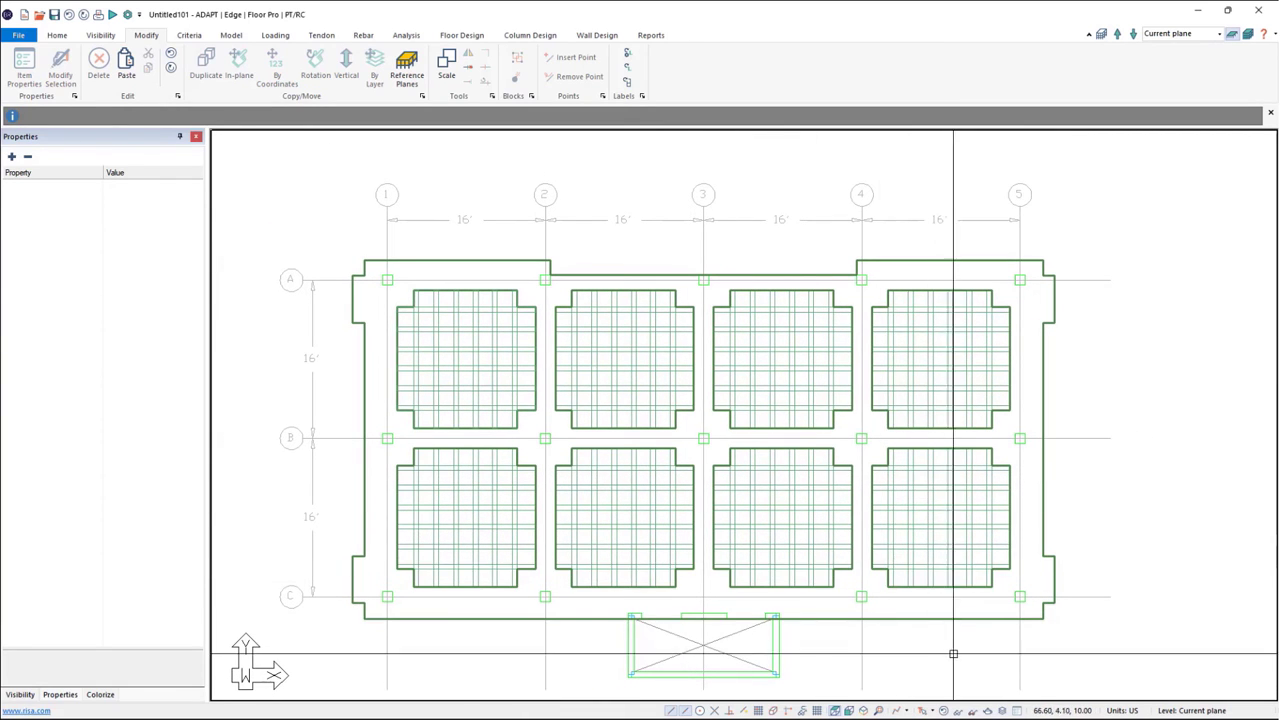
drag(814, 480, 834, 388)
scroll(586, 427, up, 5)
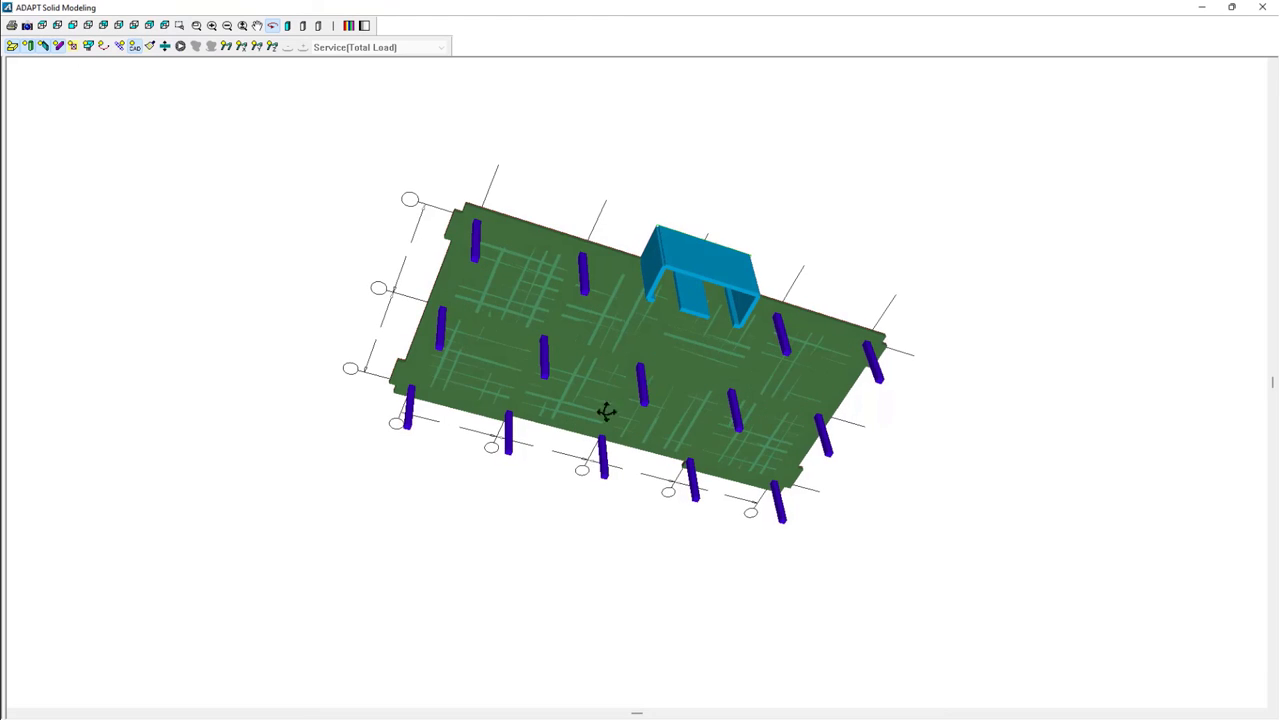
click(1262, 7)
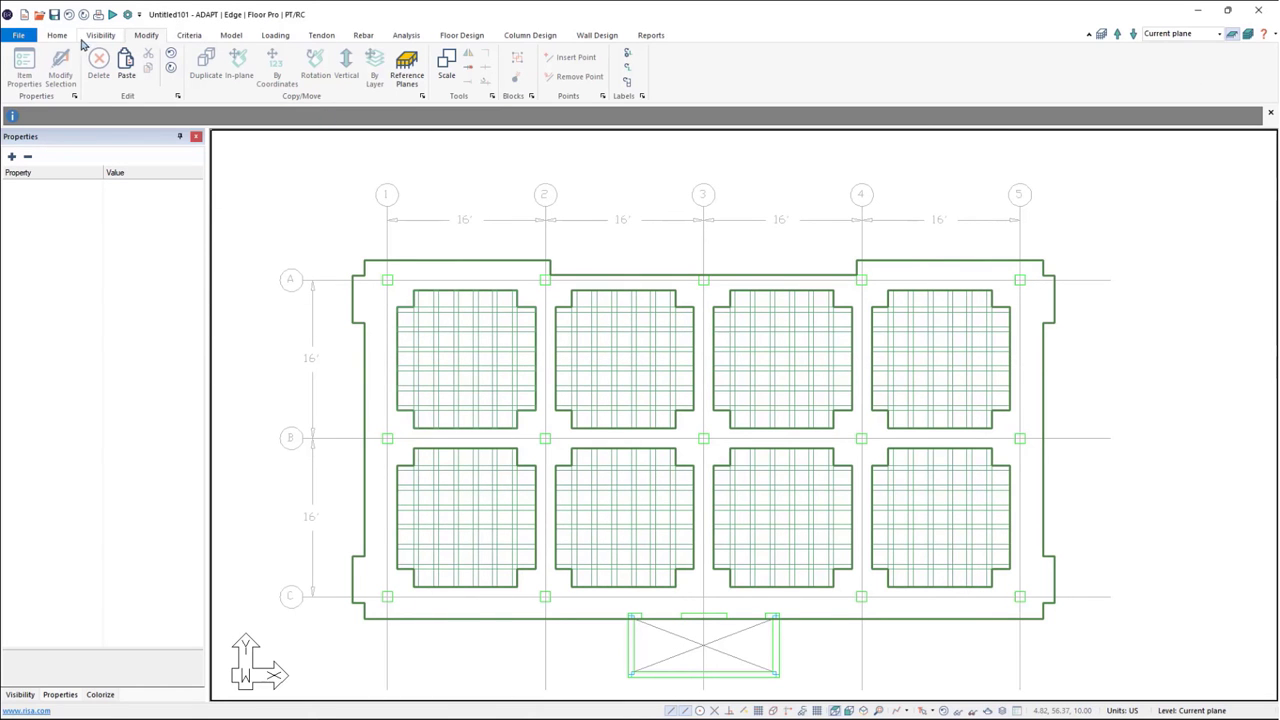
- Cut a section through the upper bays, place its profile above the plan, then box-select and delete it
click(60, 36)
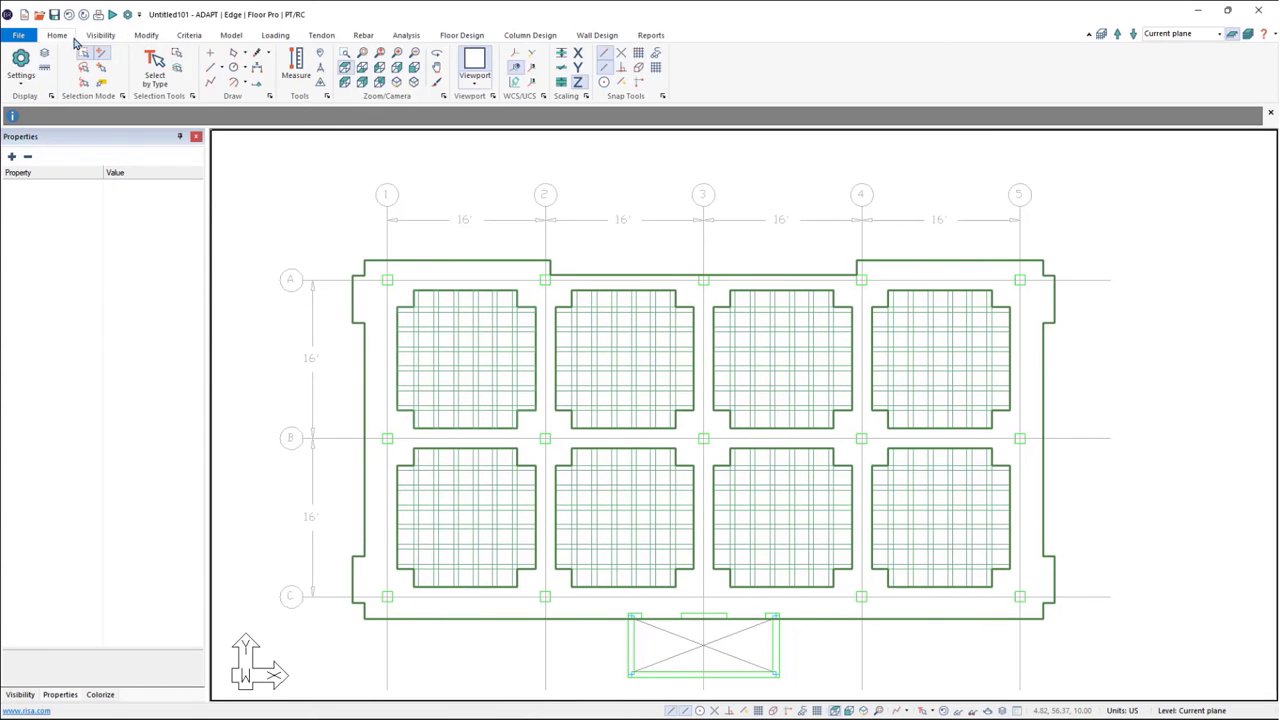
click(263, 88)
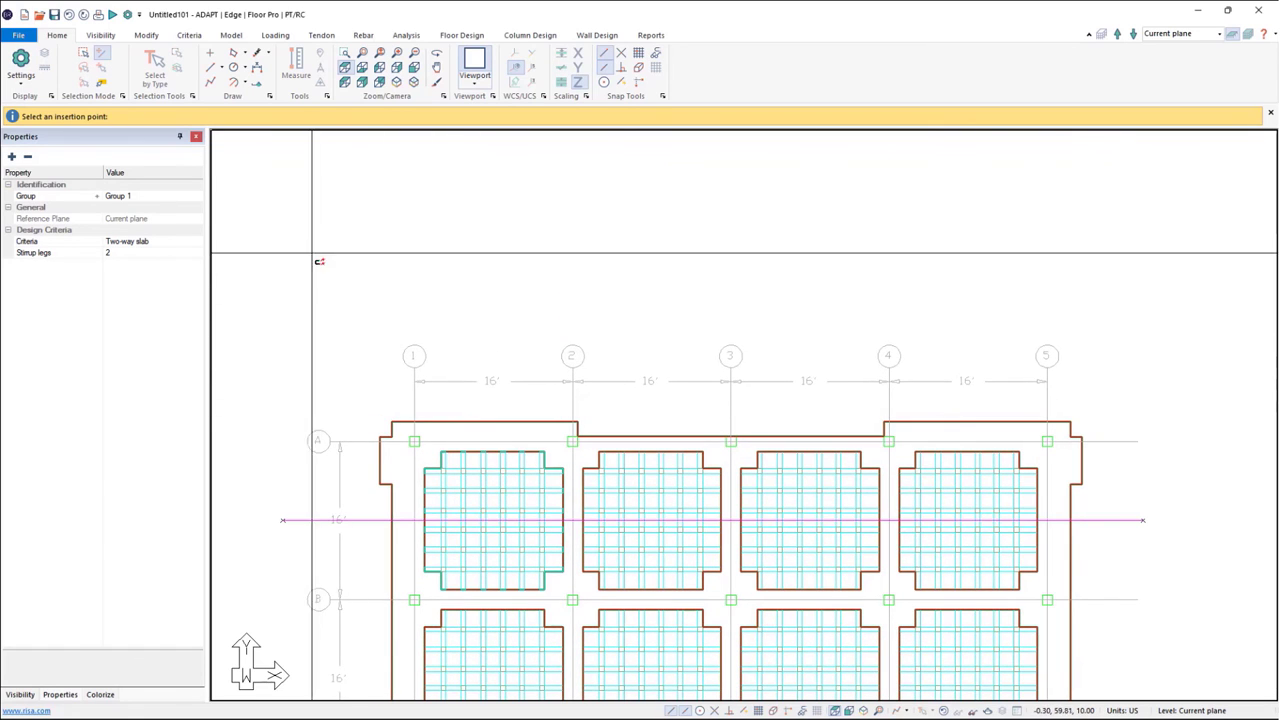
click(400, 252)
middle_drag(829, 294, 789, 240)
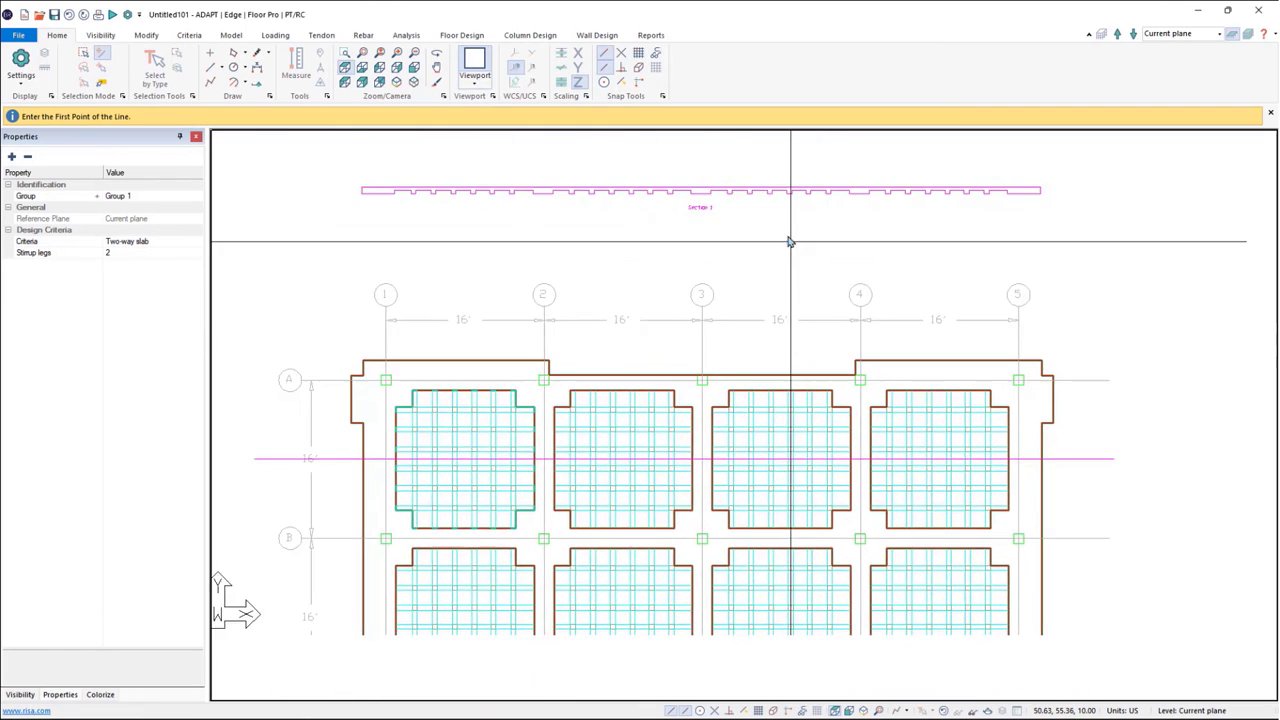
scroll(738, 258, down, 1)
right_click(738, 258)
click(751, 270)
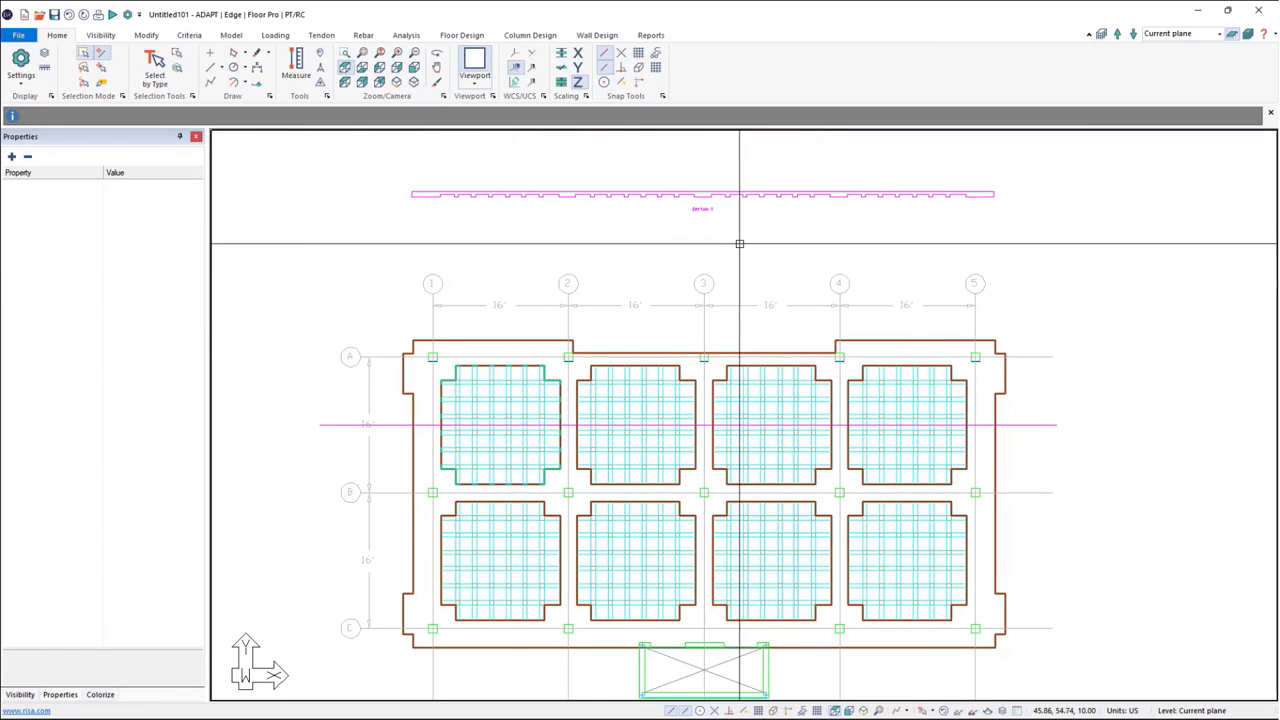
drag(738, 242, 698, 194)
key(Delete)
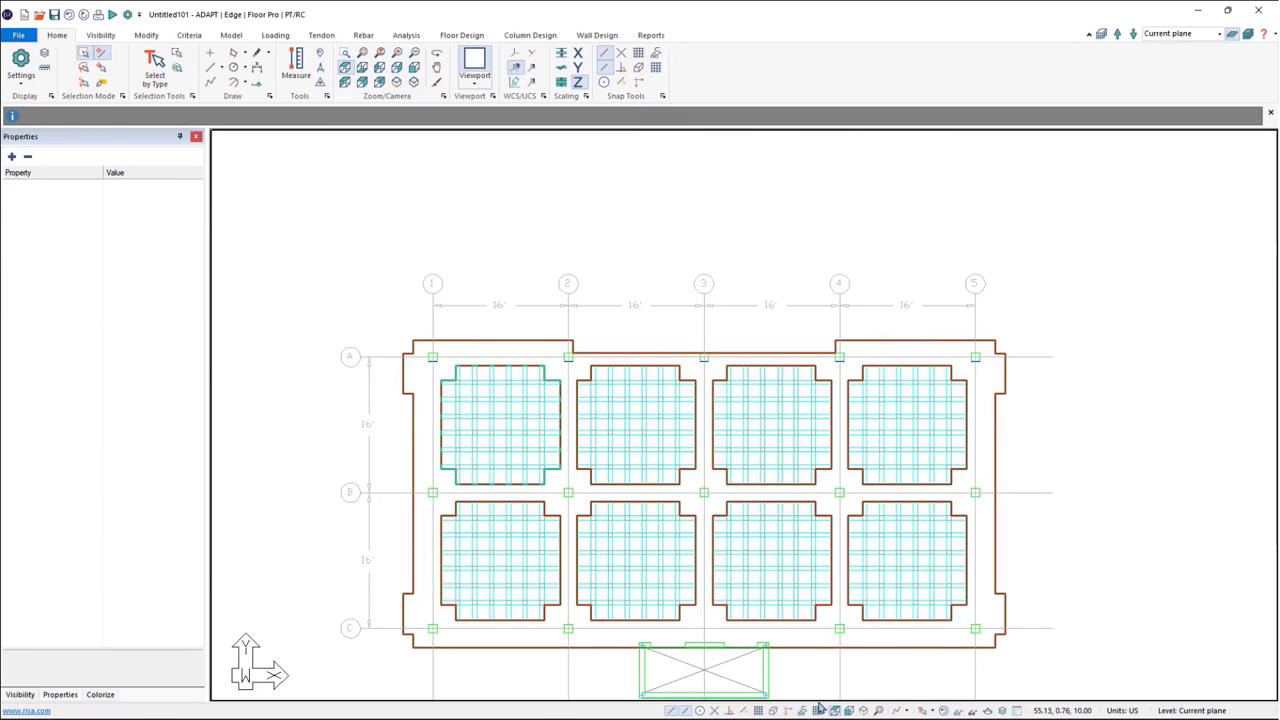
- Switch off the Level 1 CAD group in the Group Library so only slabs, beams, columns and walls show
click(116, 38)
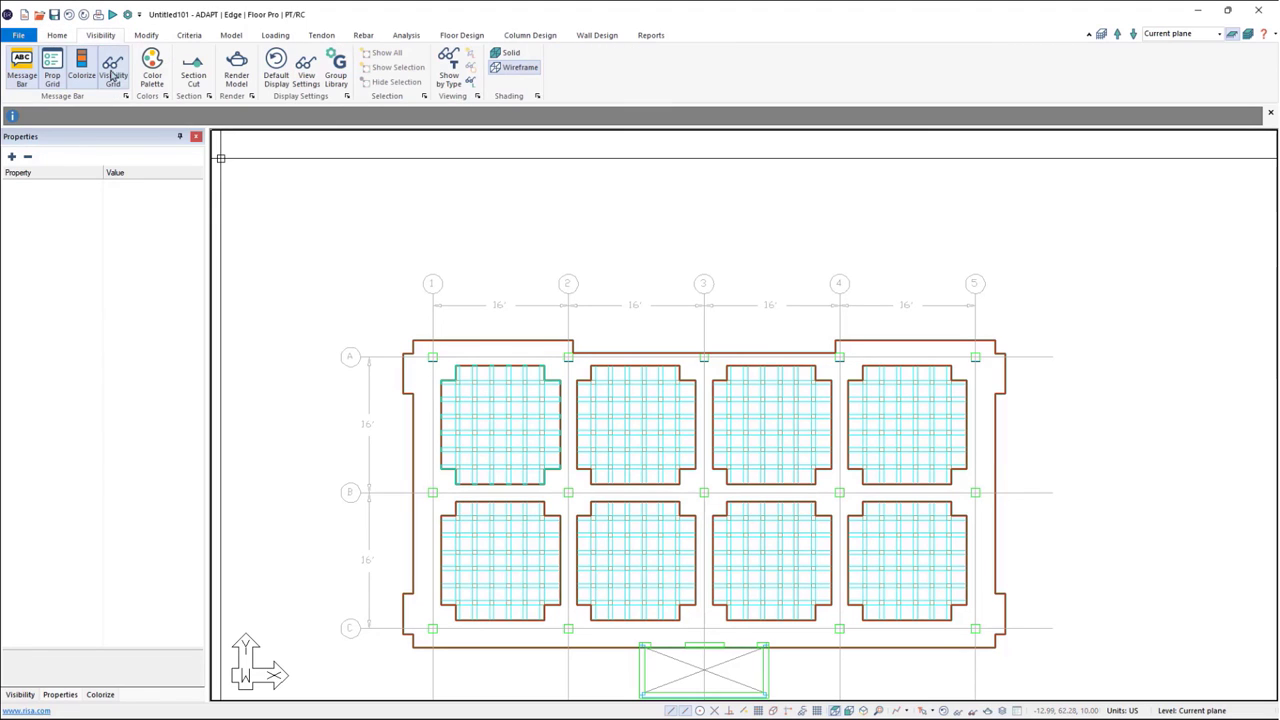
click(338, 72)
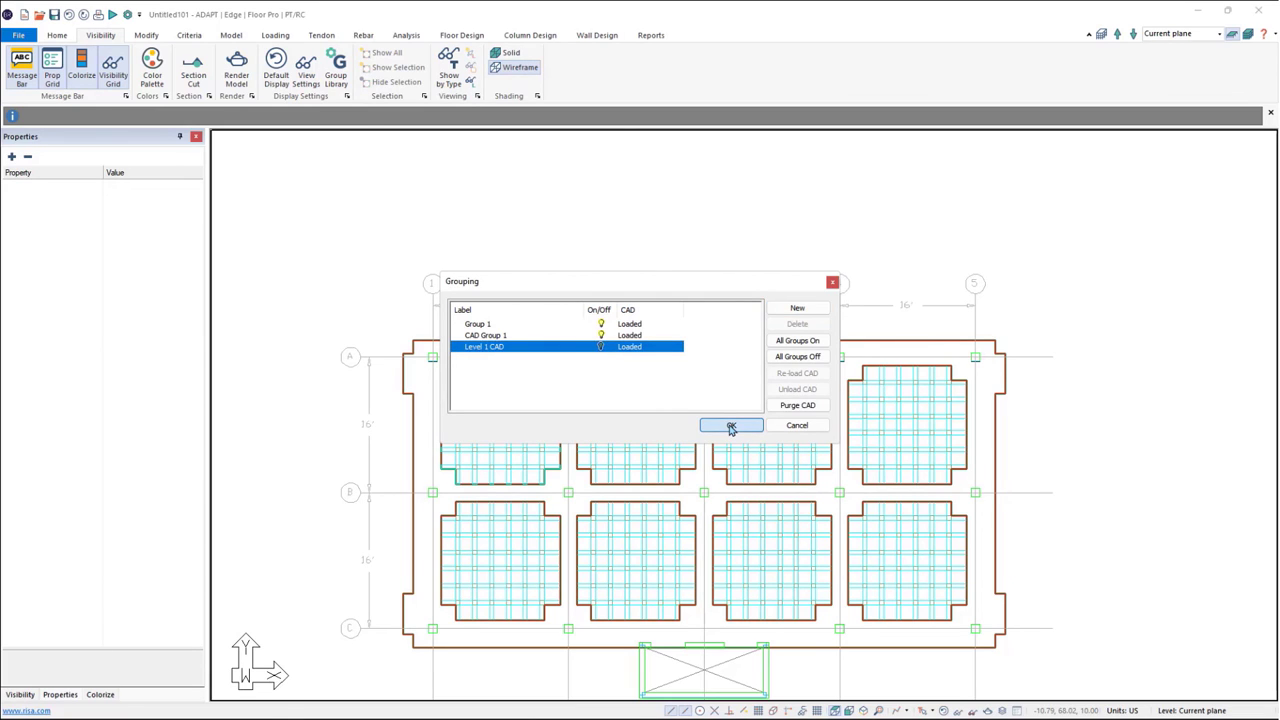
click(731, 427)
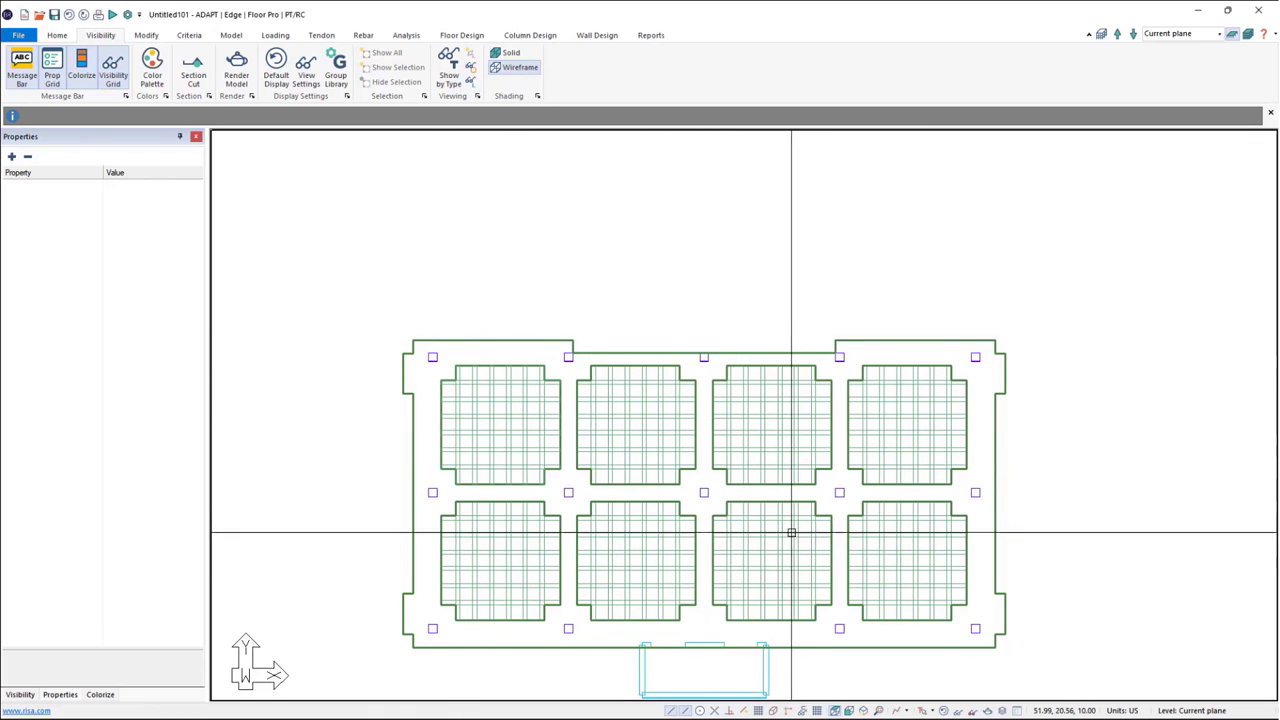
middle_drag(840, 455, 791, 394)
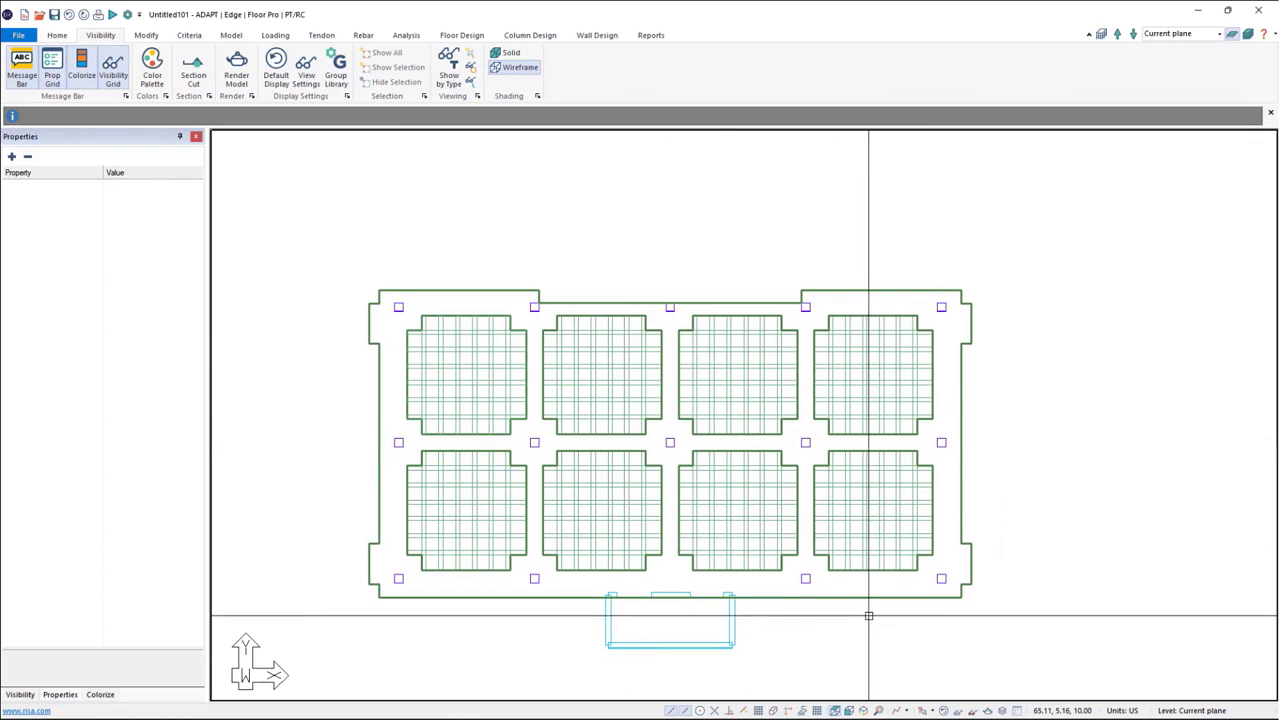
- View the floor in isometric 3D, then return to the top plan view and pan slightly left
click(865, 710)
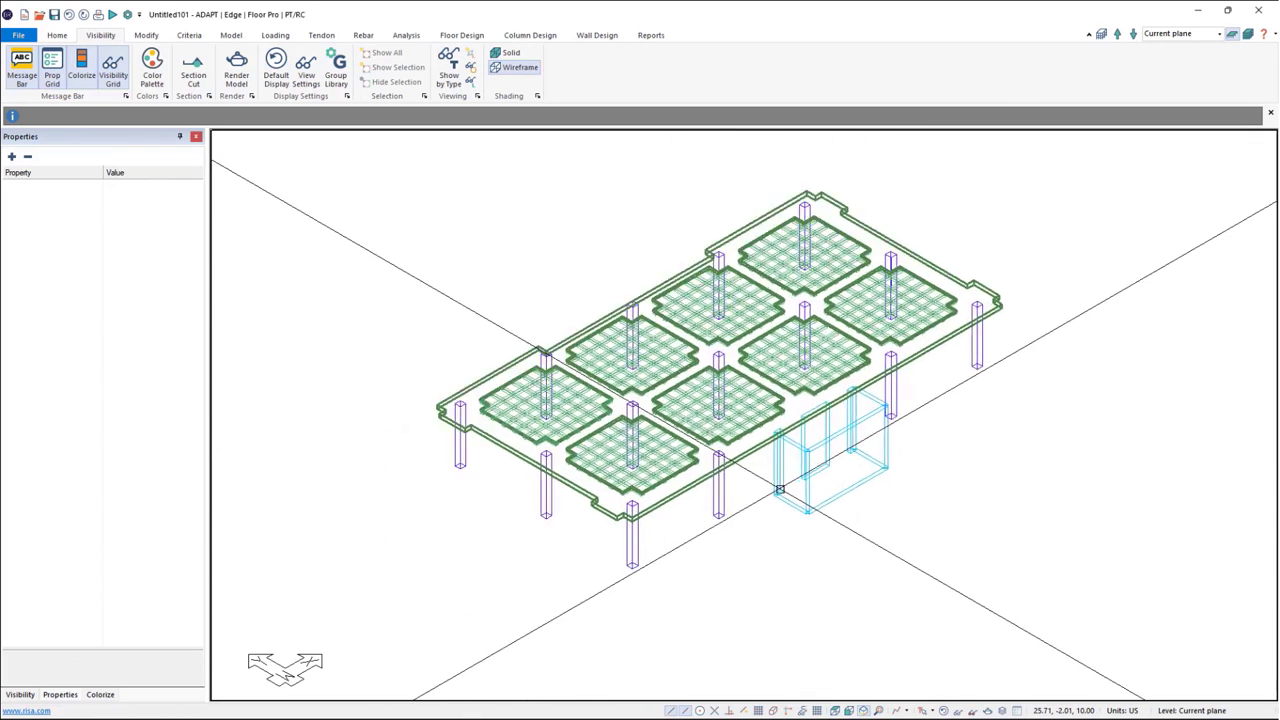
click(834, 710)
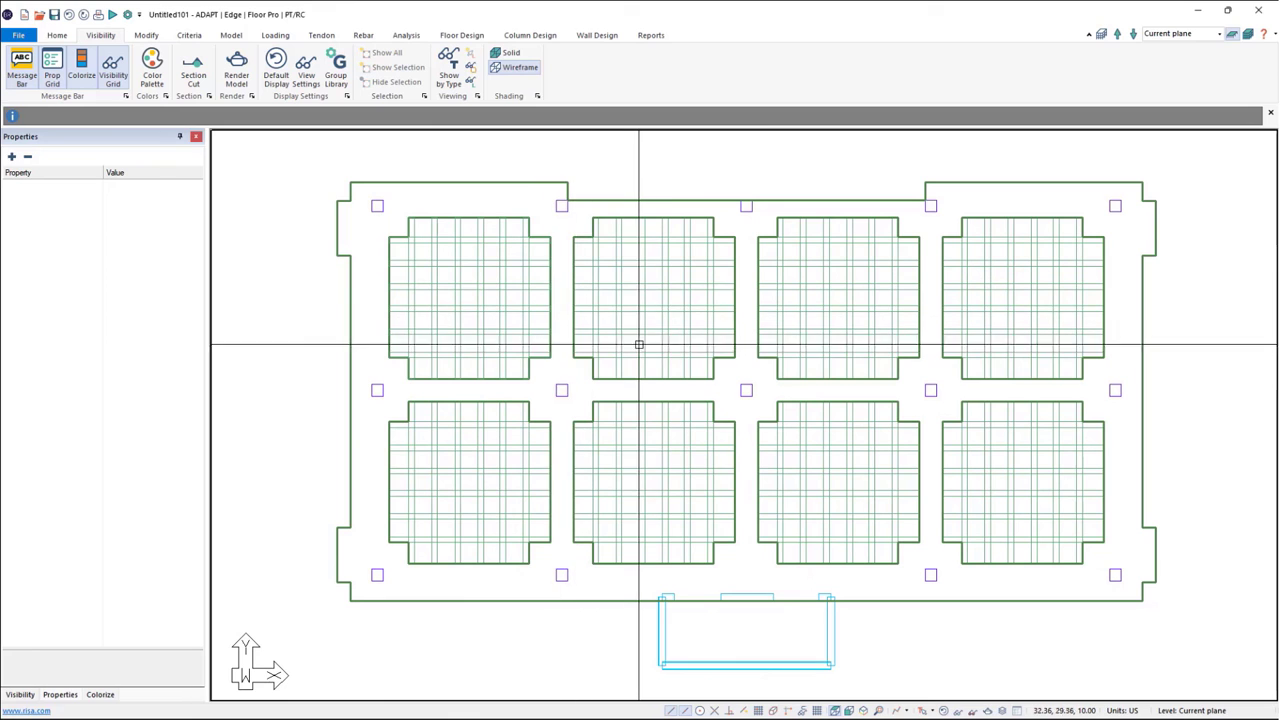
middle_drag(637, 360, 609, 363)
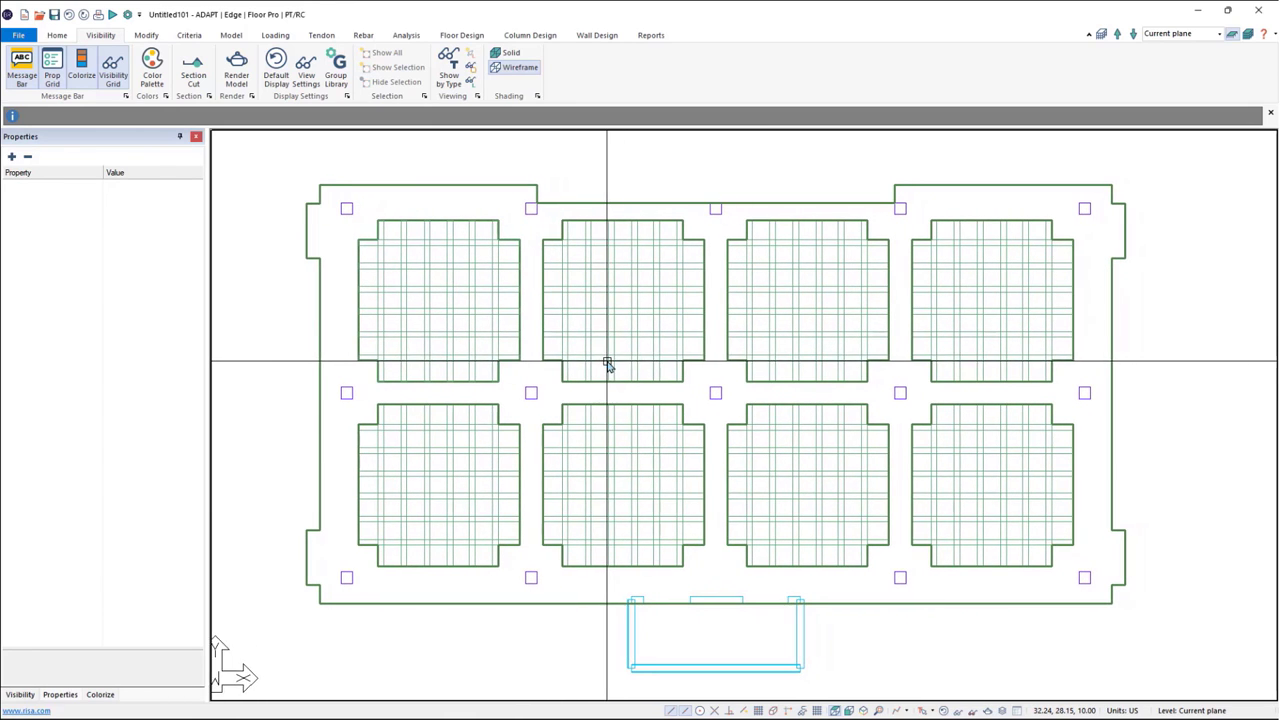